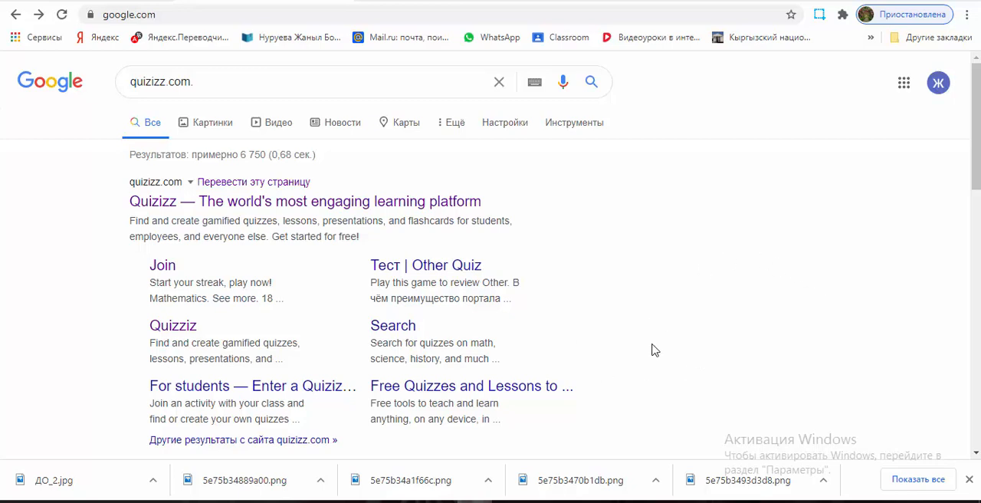
Step: Search Google for quizizz.com and open the Quizizz home page from the results
left_click(213, 86)
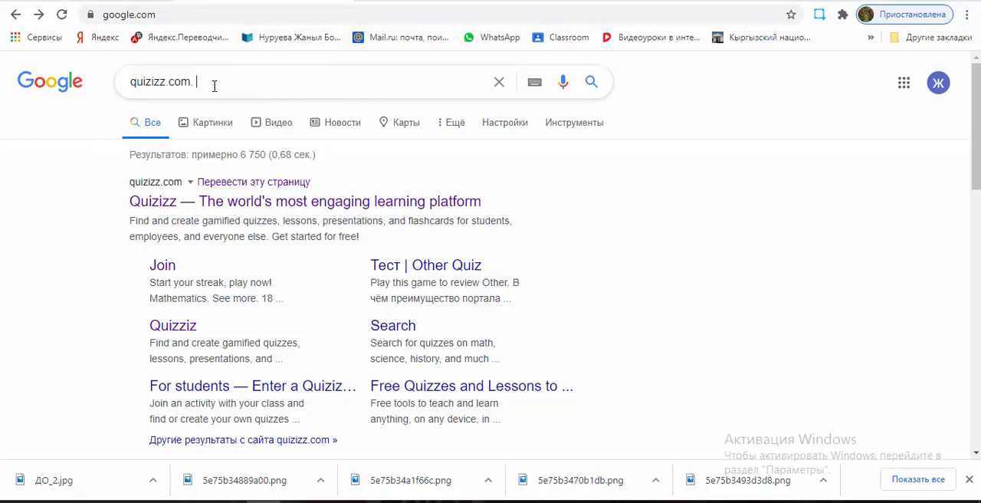
key("Return")
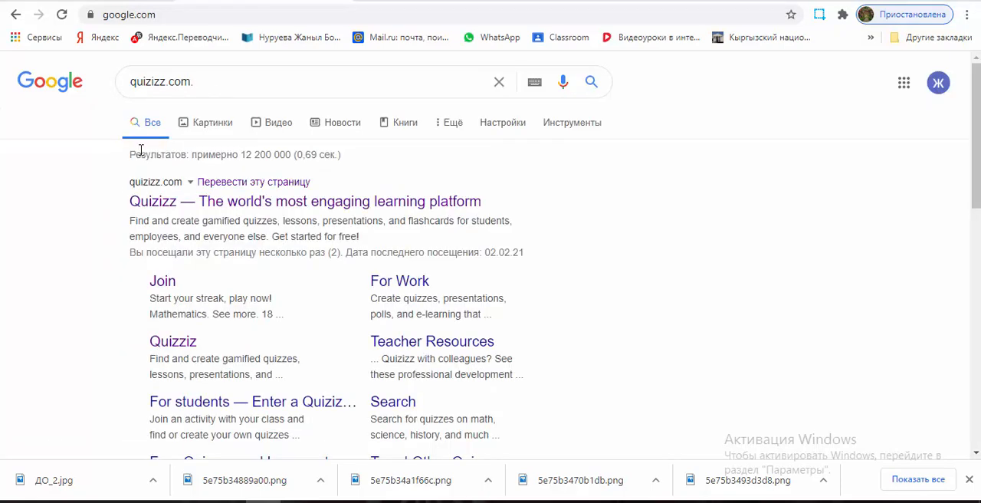
left_click(158, 203)
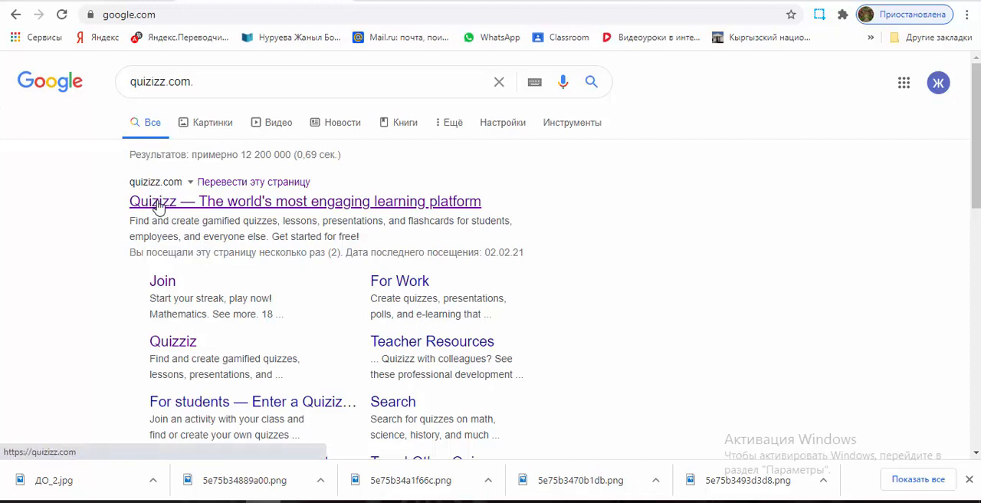
left_click(151, 205)
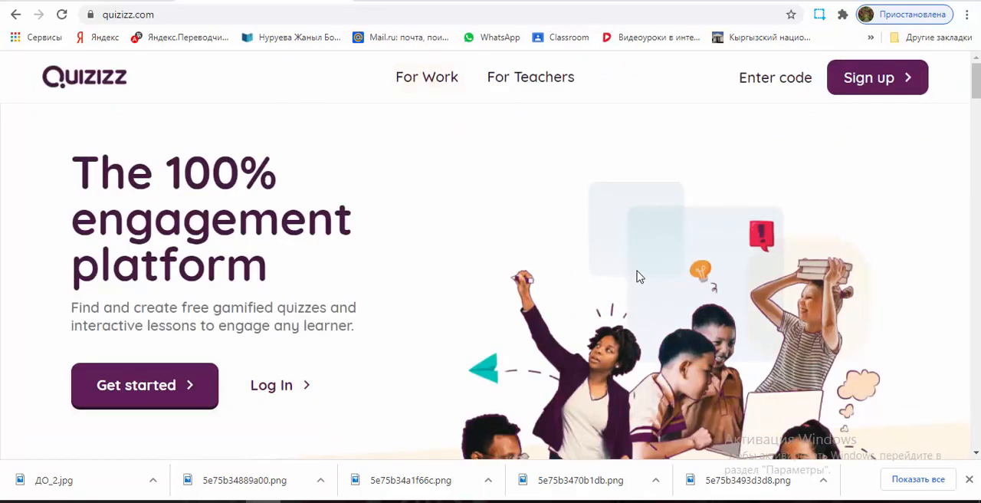
Step: Sign up for Quizizz with a Google account, choosing school use (в школе) and the teacher role (учитель)
left_click(874, 80)
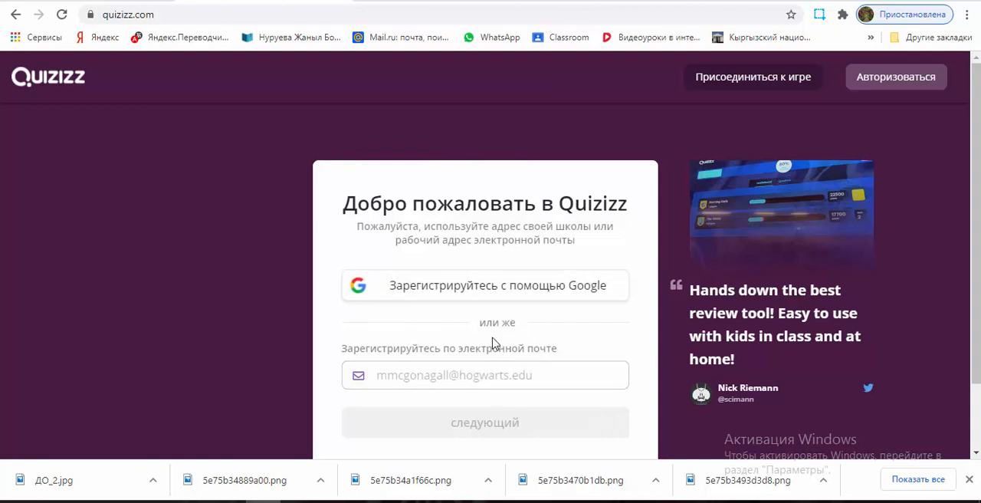
left_click(440, 297)
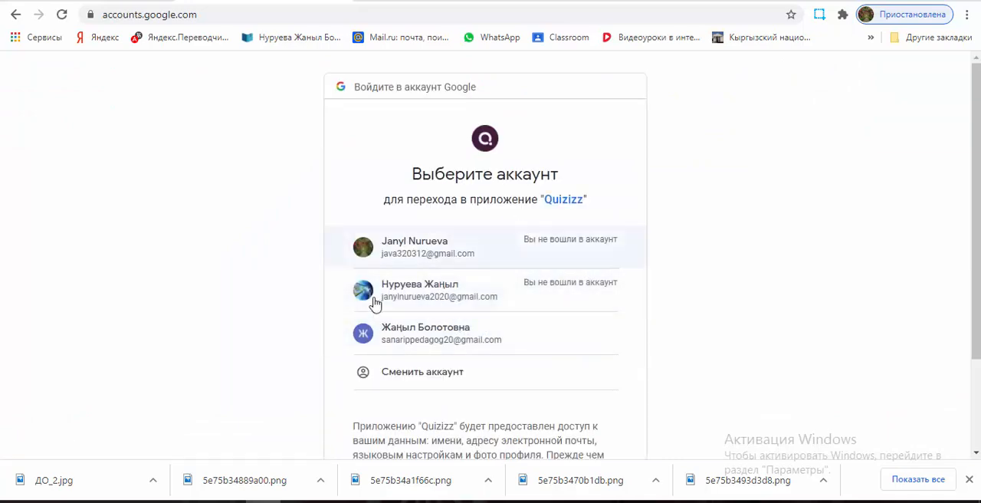
left_click(511, 339)
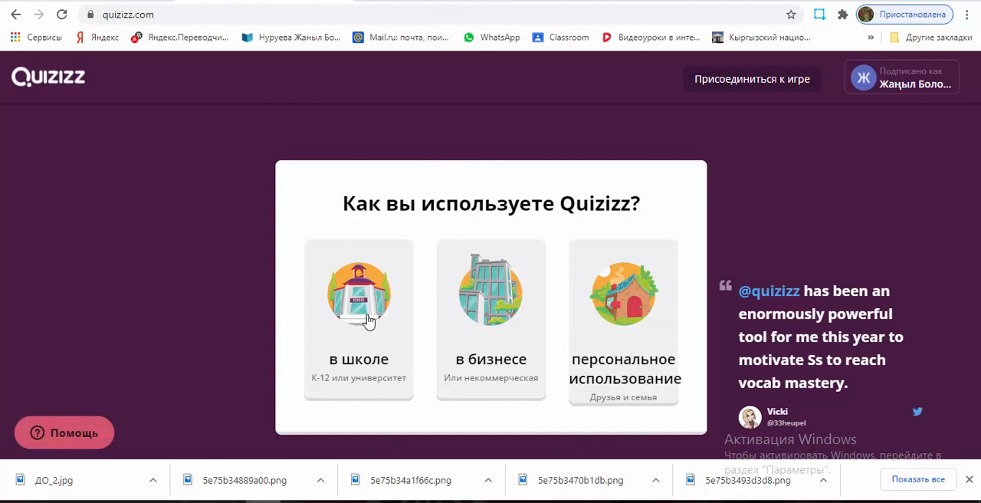
left_click(367, 322)
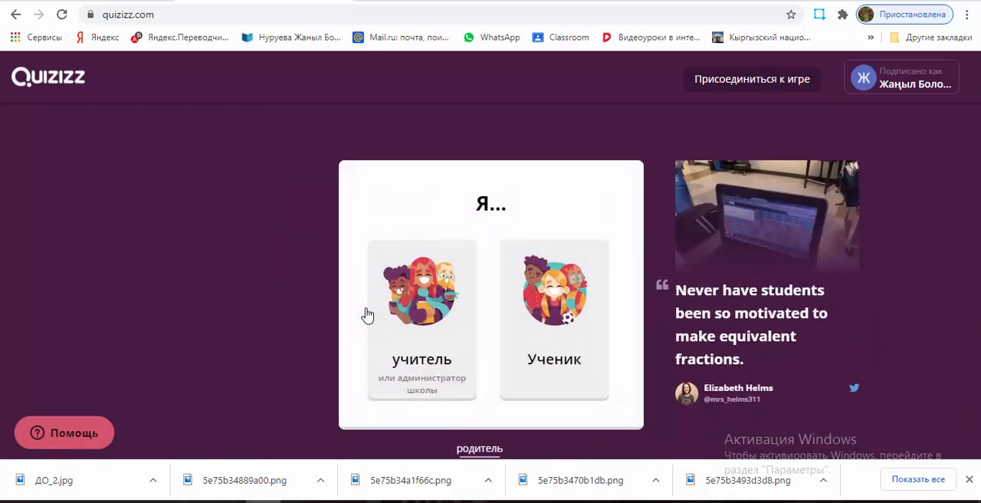
left_click(422, 318)
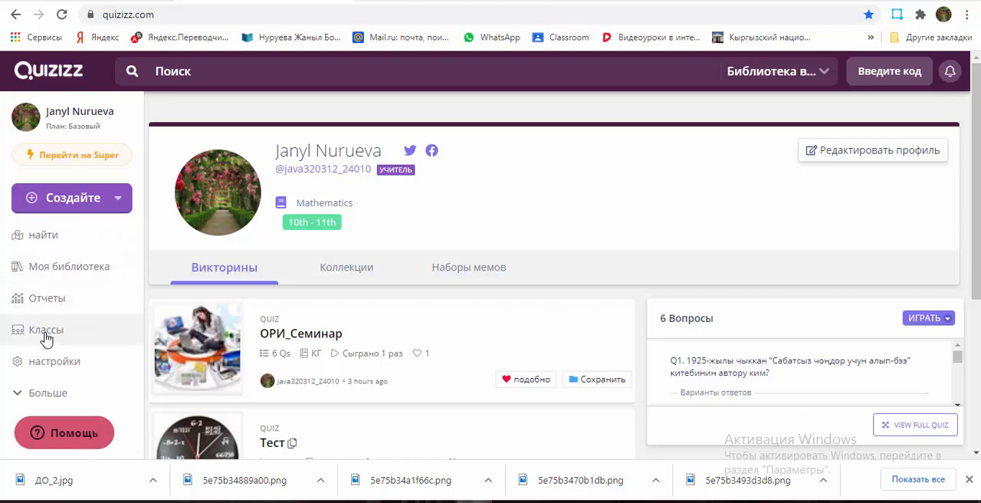
Step: Open the personal library (Моя библиотека) and look through its saved quizzes and collections
left_click(79, 278)
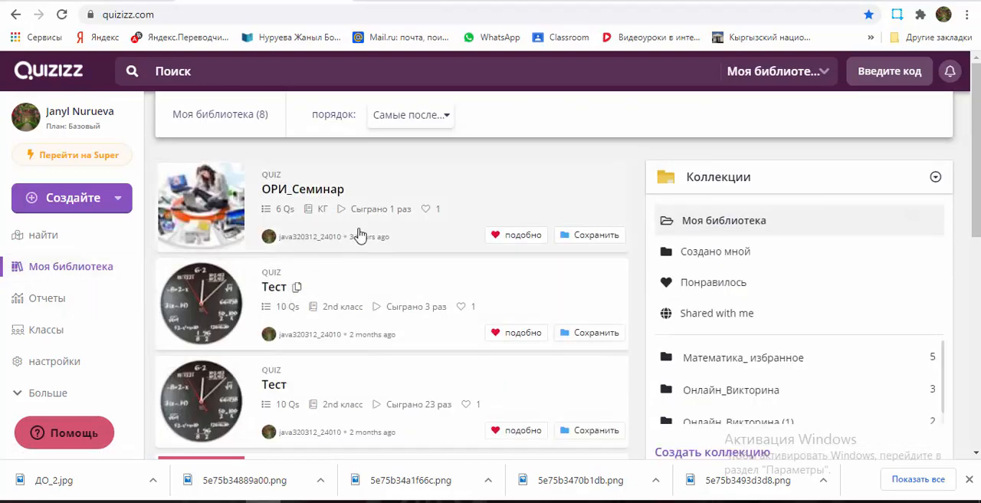
scroll(366, 222, "down", 5)
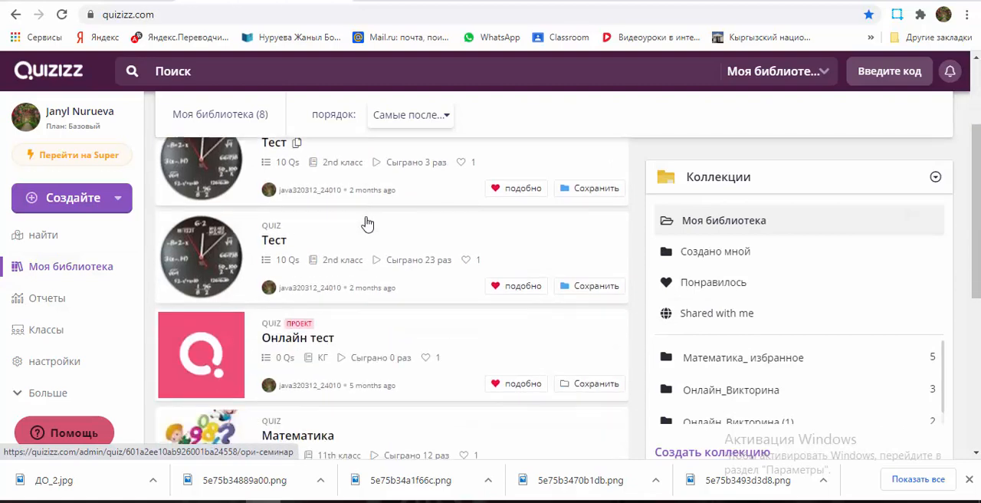
scroll(365, 221, "down", 2)
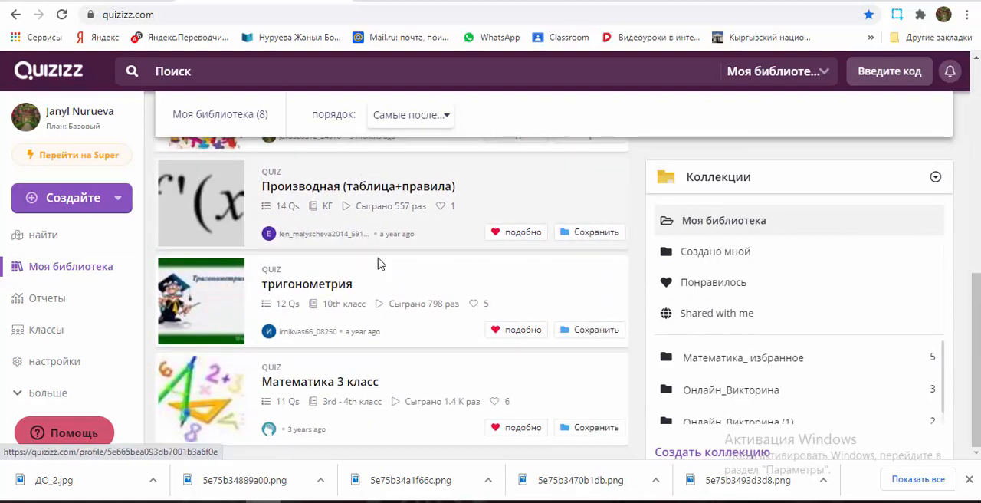
scroll(379, 267, "up", 3)
scroll(380, 270, "up", 2)
scroll(380, 270, "down", 1)
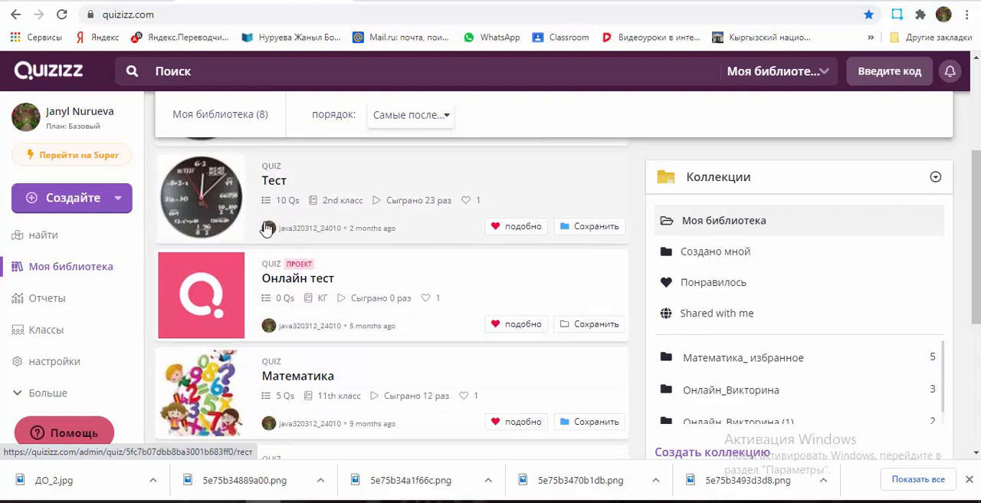
scroll(330, 280, "down", 2)
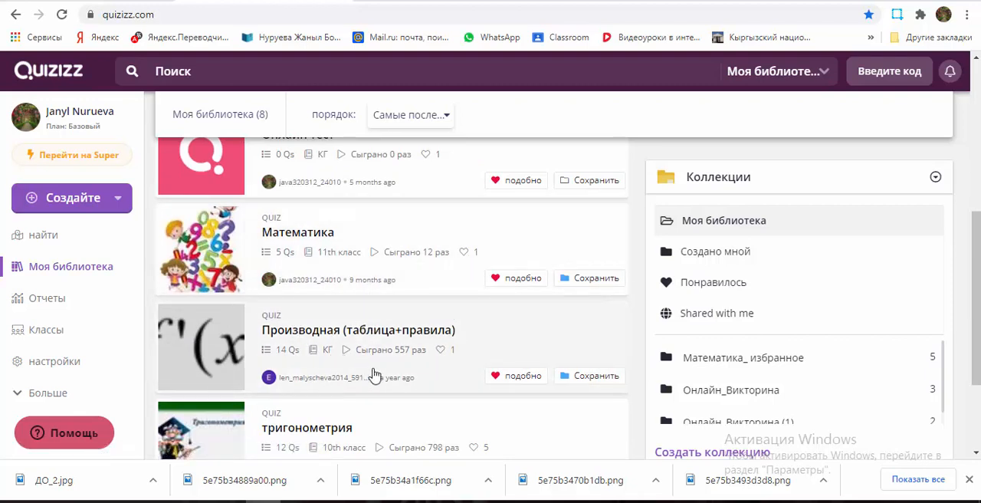
scroll(375, 352, "down", 1)
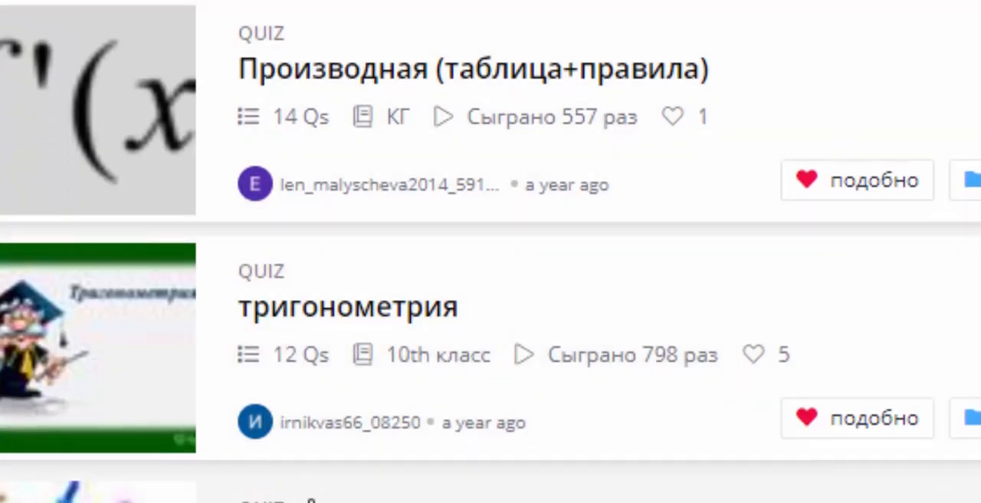
scroll(490, 251, "up", 1)
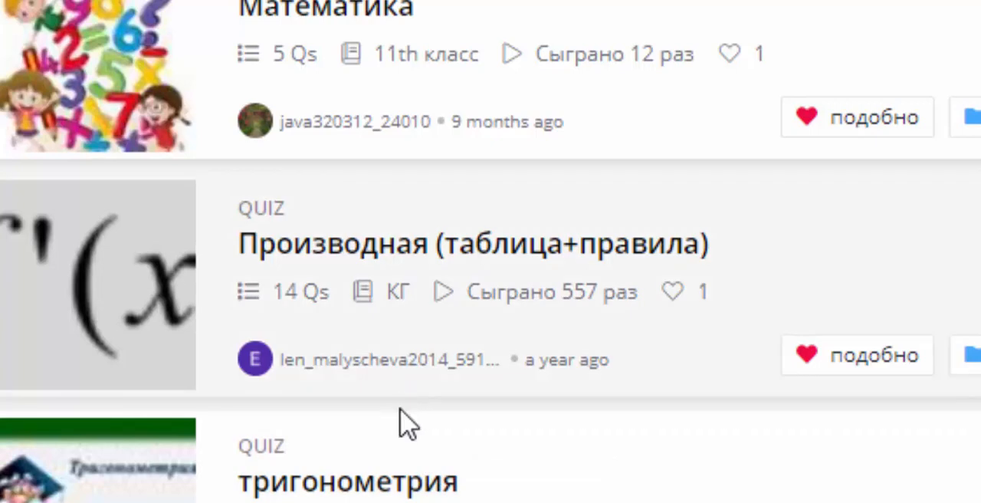
scroll(490, 251, "down", 1)
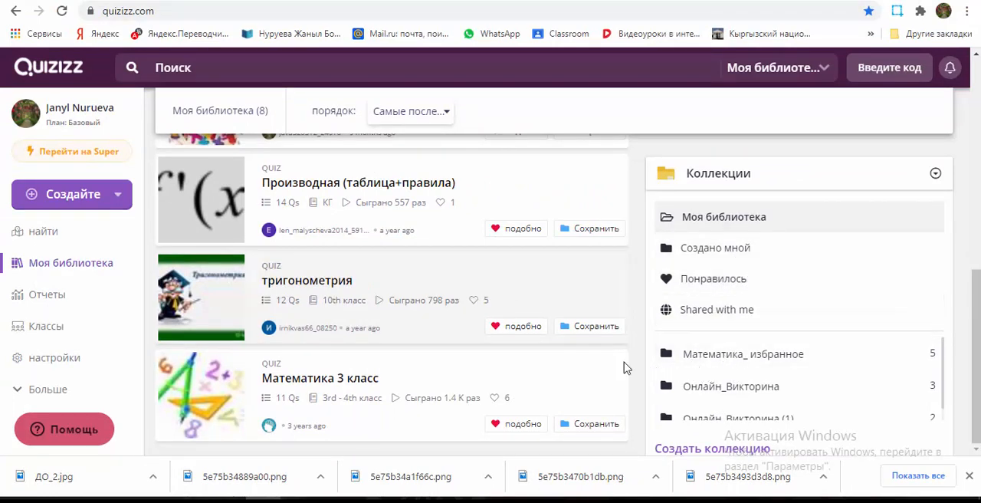
scroll(700, 364, "down", 1)
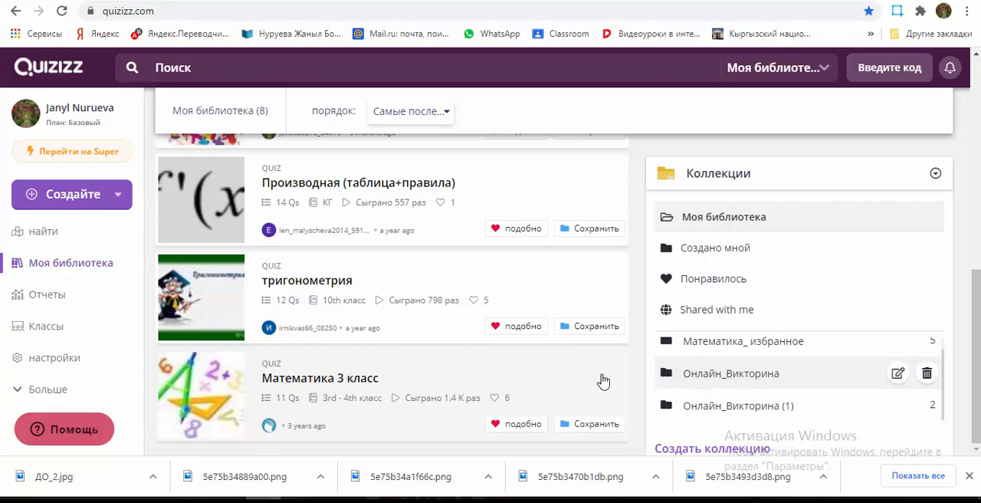
scroll(421, 360, "up", 7)
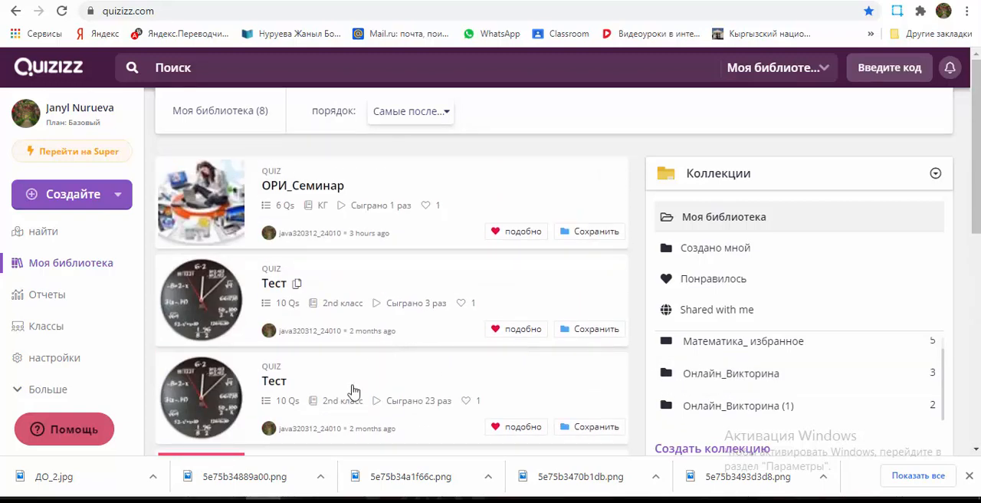
Step: Open the reports (Отчеты) and review the list of quiz sessions with their participants and accuracy
left_click(48, 295)
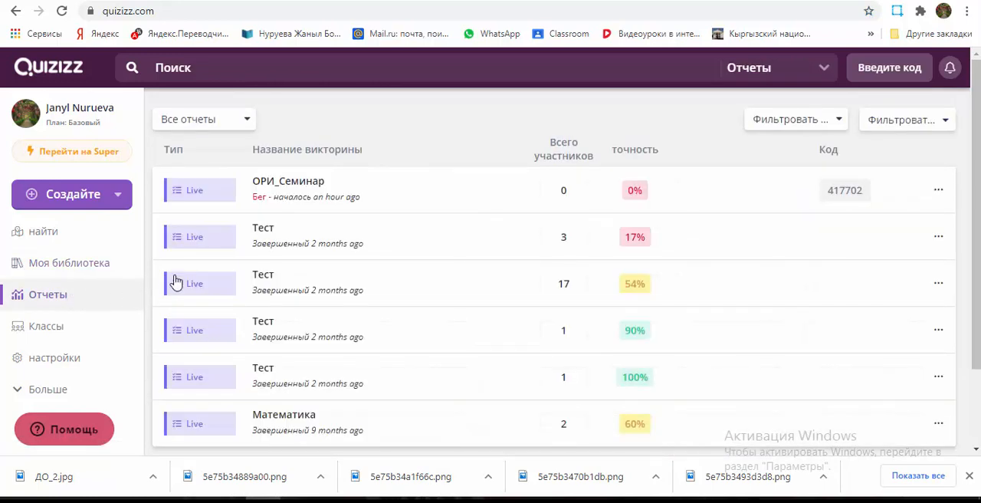
scroll(446, 245, "down", 2)
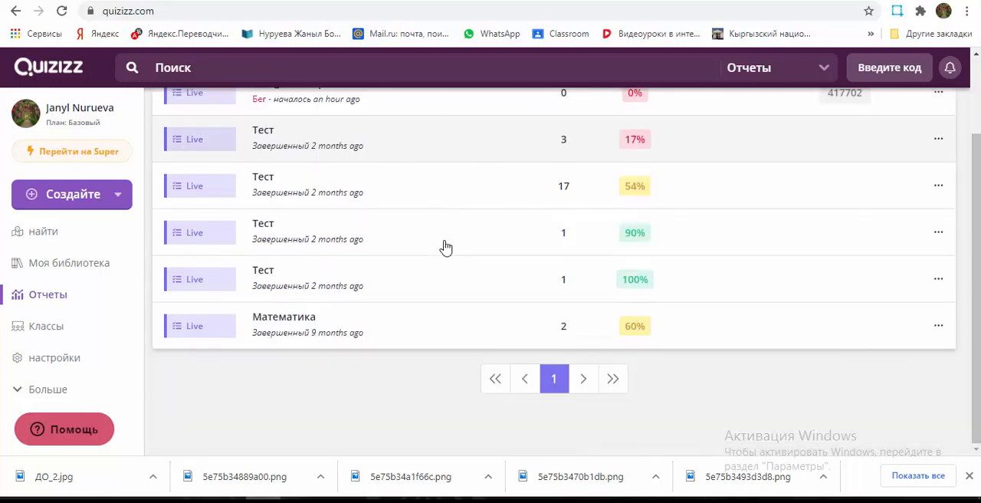
scroll(460, 207, "up", 2)
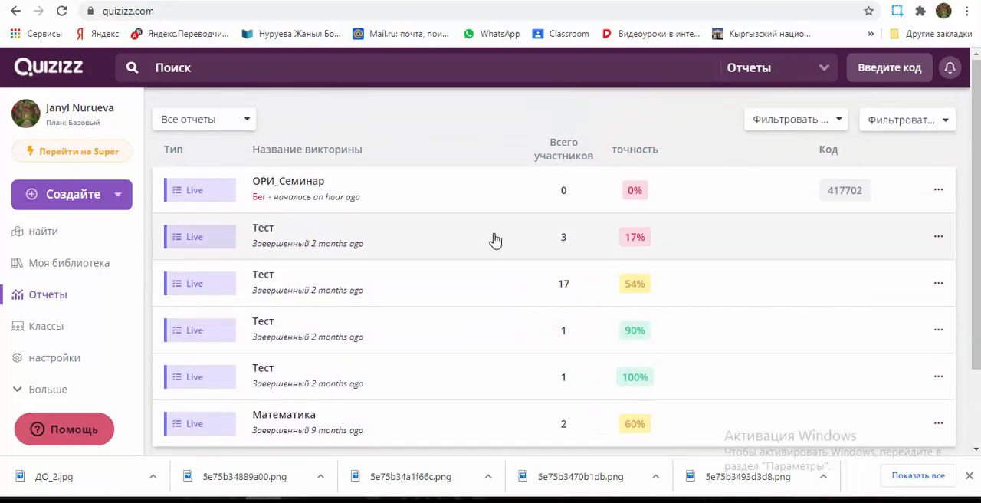
scroll(720, 295, "down", 2)
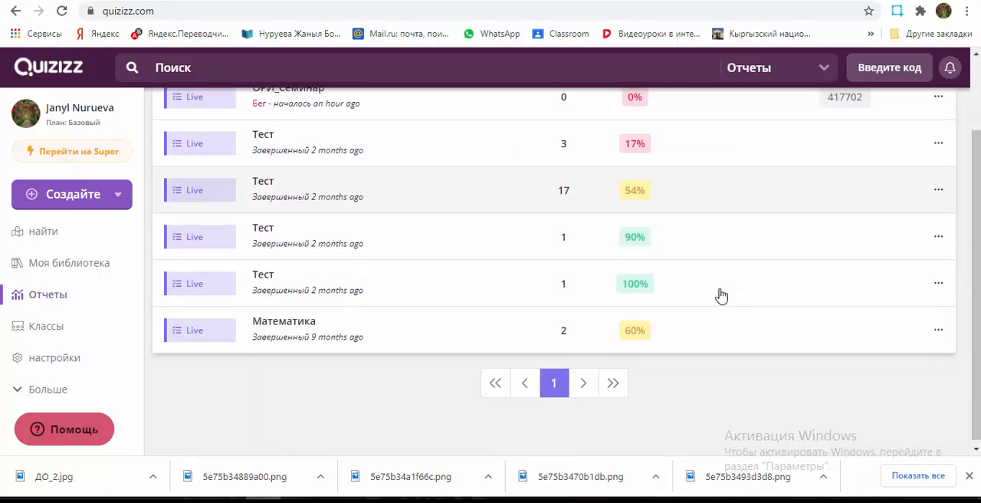
scroll(720, 295, "up", 2)
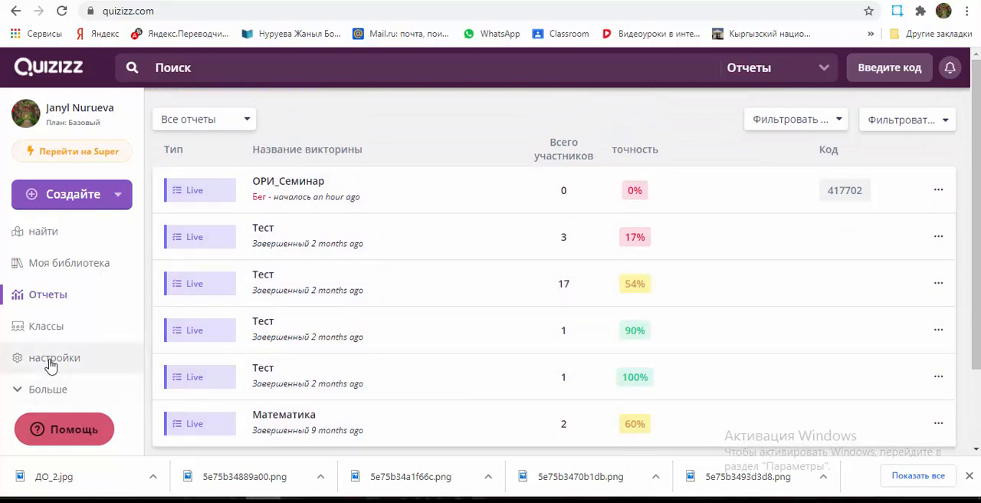
Step: Open the classes (Классы) and view the student lists of the Башталгыч математика and both Информатика "А" classes
left_click(60, 330)
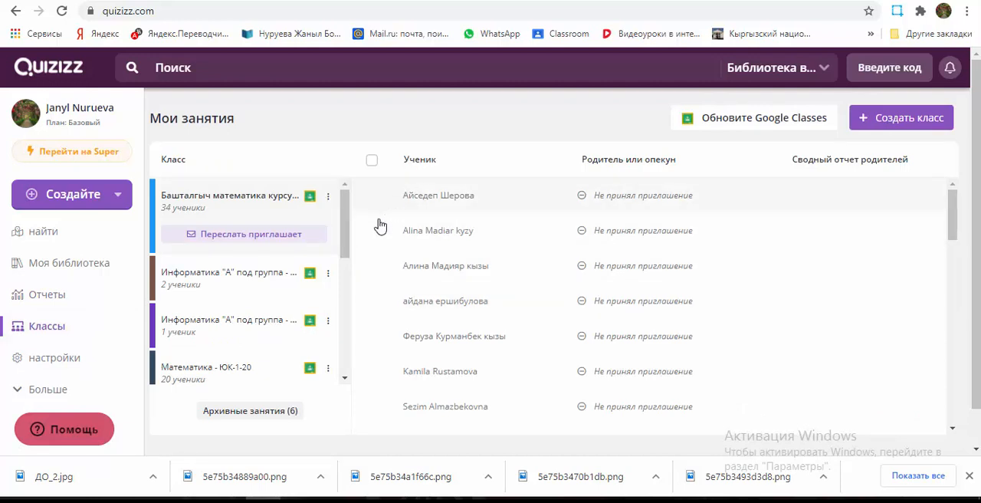
scroll(354, 242, "down", 5)
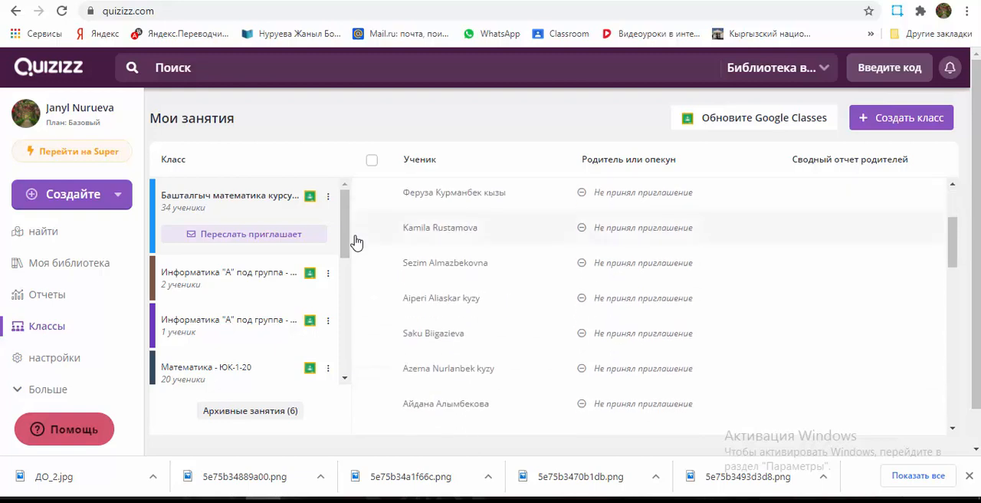
left_click(276, 283)
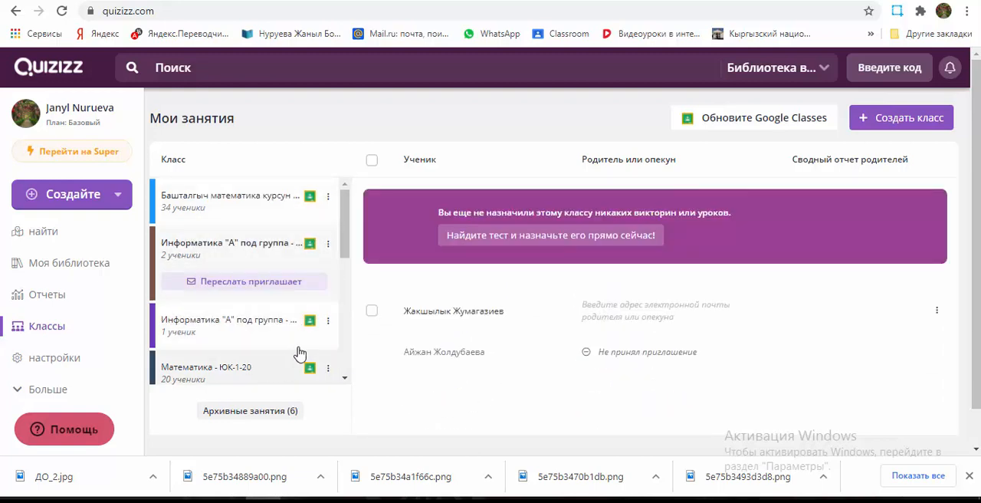
left_click(295, 347)
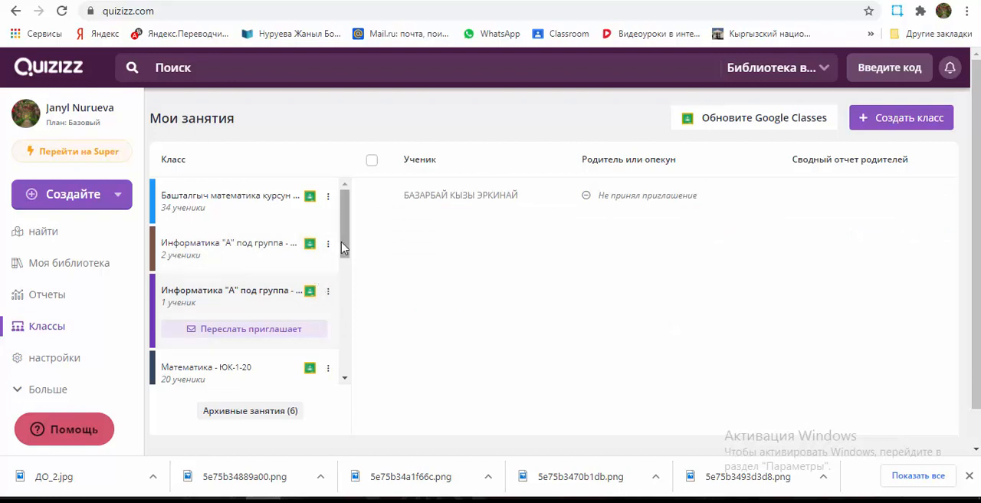
mouse_move(342, 247)
left_mouse_down()
mouse_move(340, 367)
mouse_move(335, 239)
left_mouse_up()
left_click(267, 207)
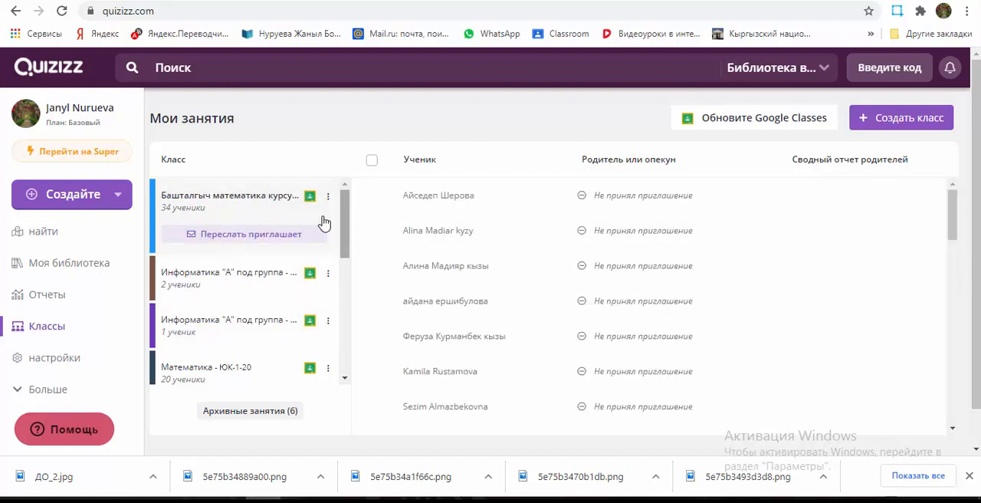
Step: Open the account settings (настройки) and look over the account, password and account type sections
left_click(79, 358)
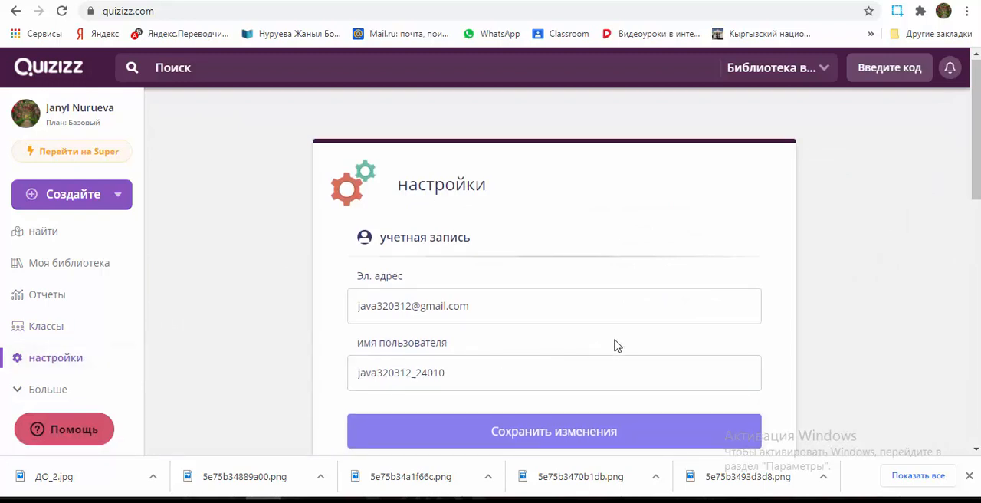
scroll(616, 345, "down", 4)
scroll(615, 345, "down", 6)
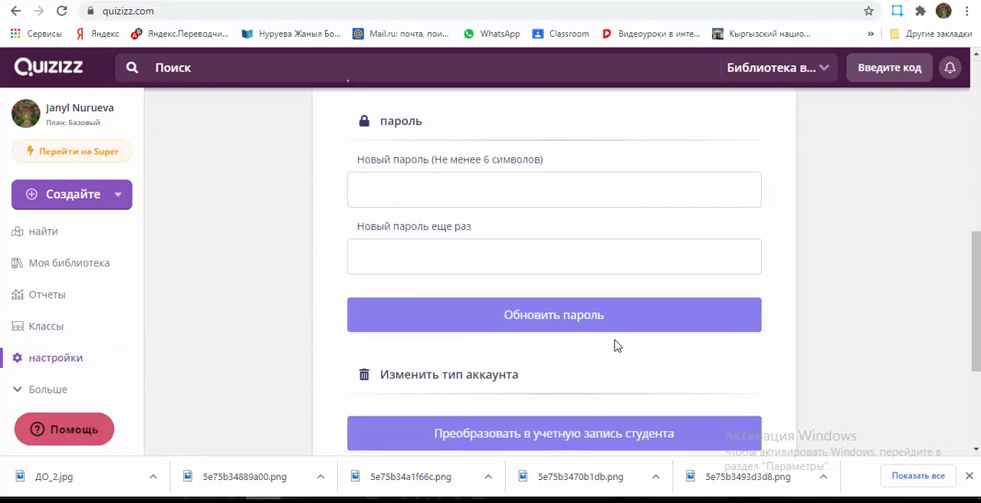
scroll(615, 345, "up", 3)
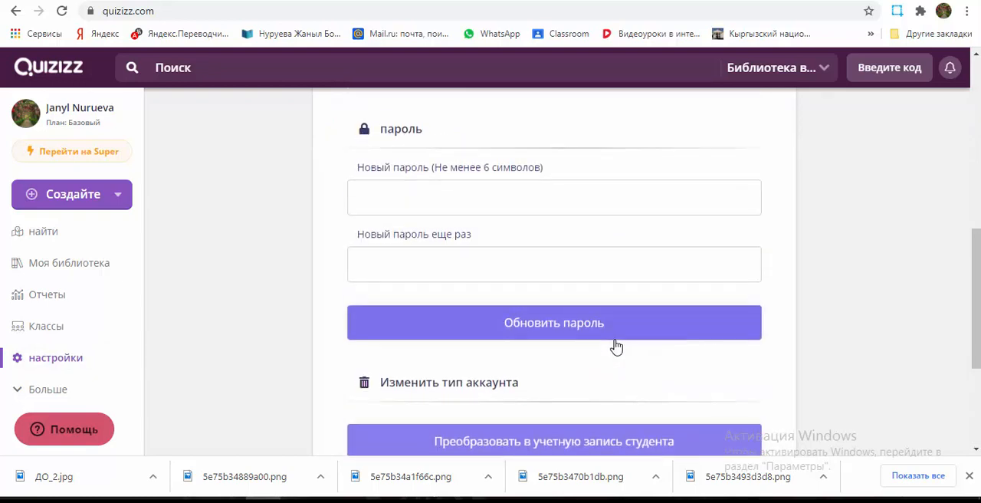
scroll(615, 345, "up", 6)
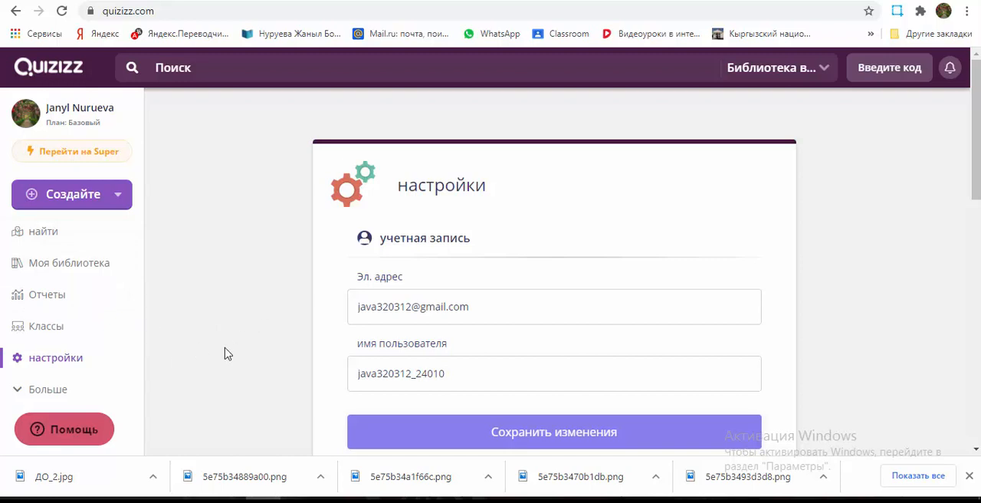
Step: Start creating a new quiz (викторина) and name it "Математика аралаш суроолор"
left_click(93, 201)
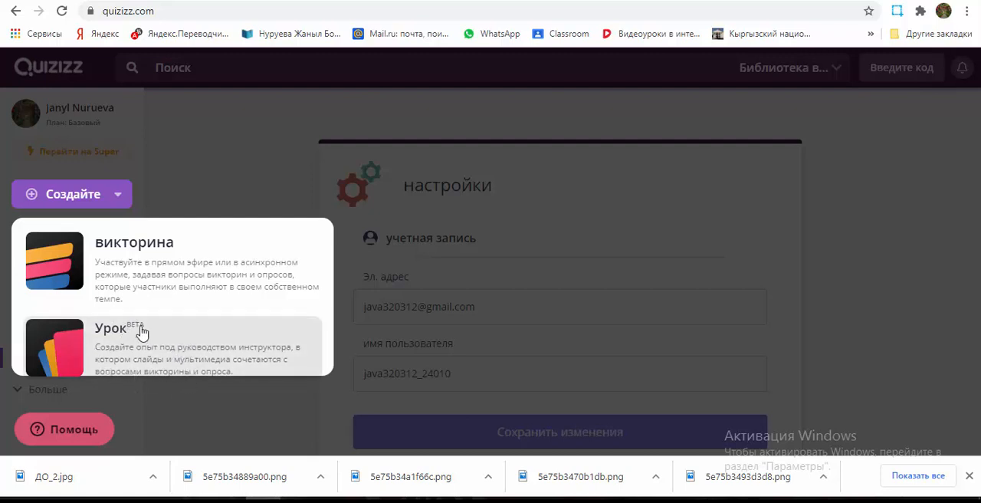
left_click(130, 266)
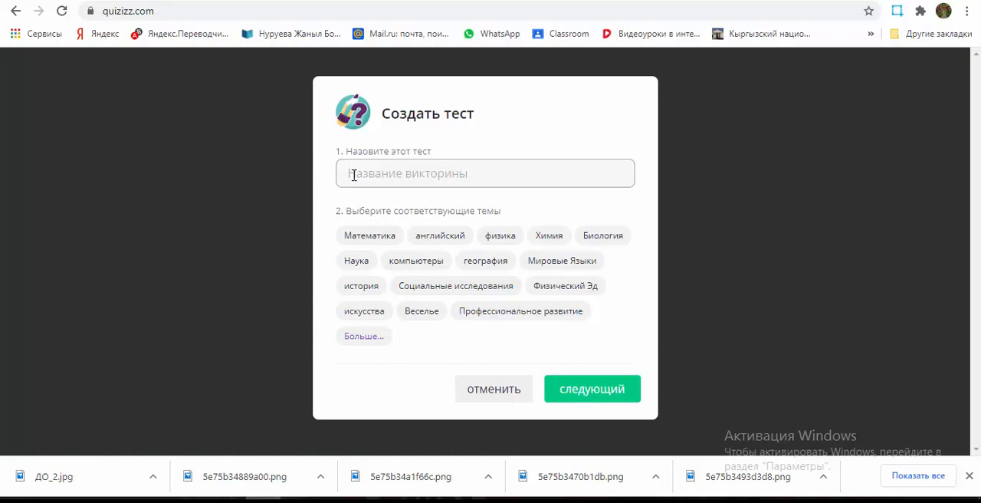
type("Матем")
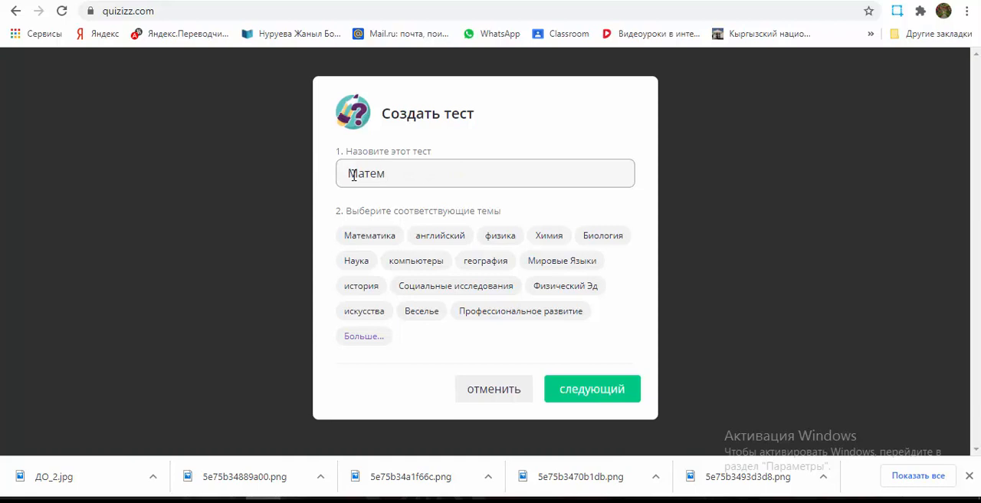
type("атика аралаш суро")
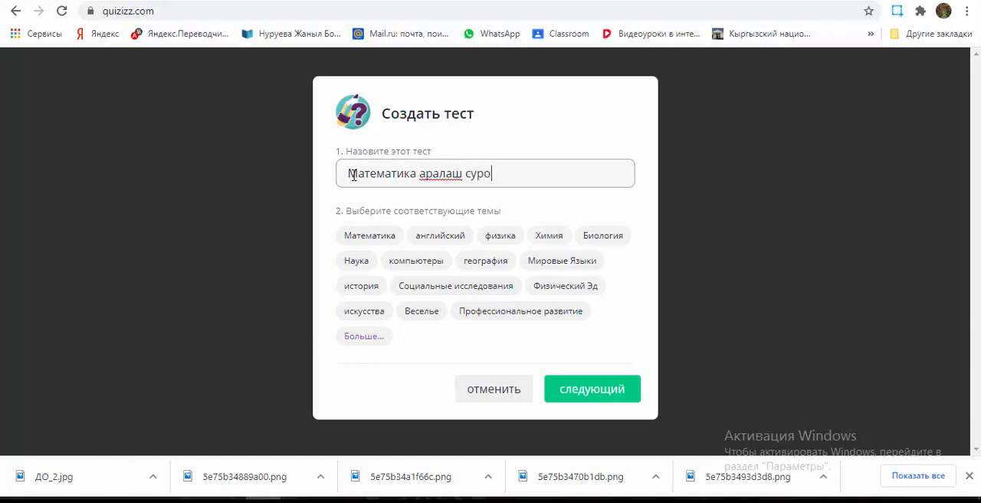
type("олор")
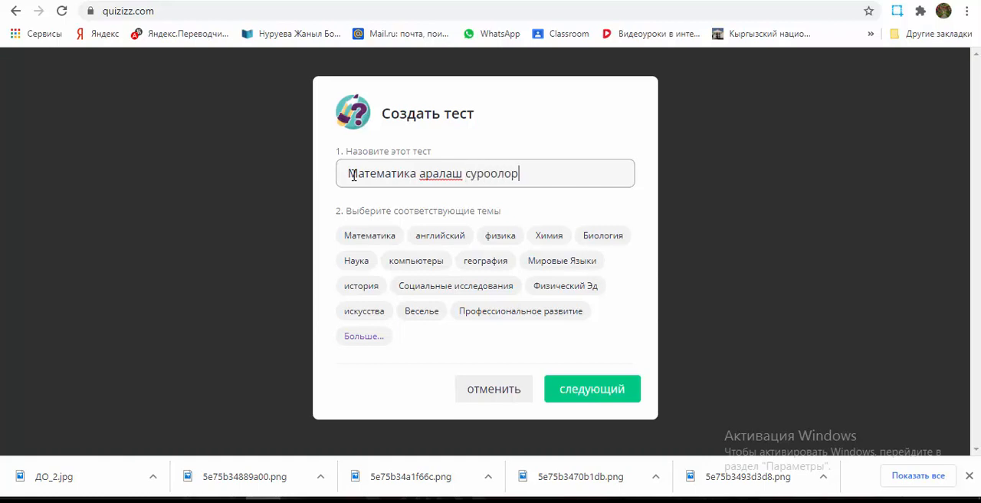
Step: Expand the full list of subjects, choose Математика as the quiz's subject and continue to the quiz editor
left_click(394, 239)
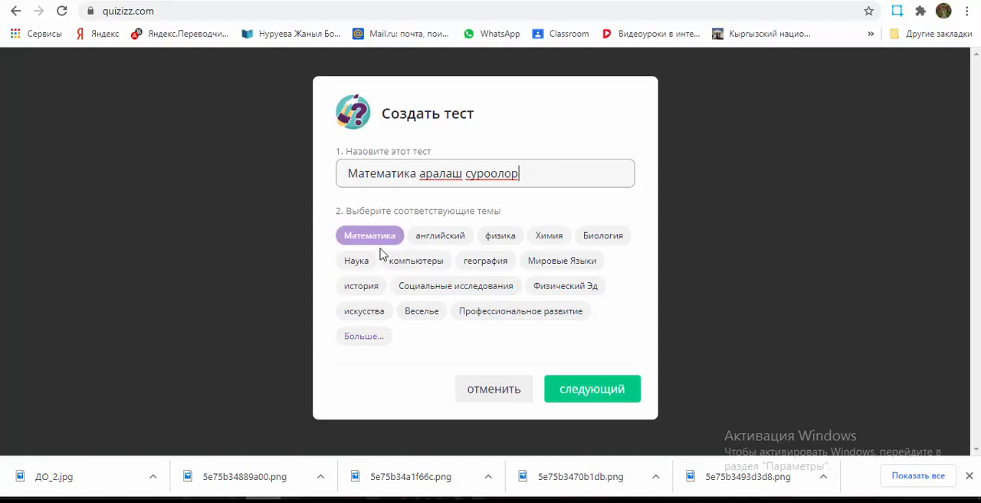
left_click(366, 339)
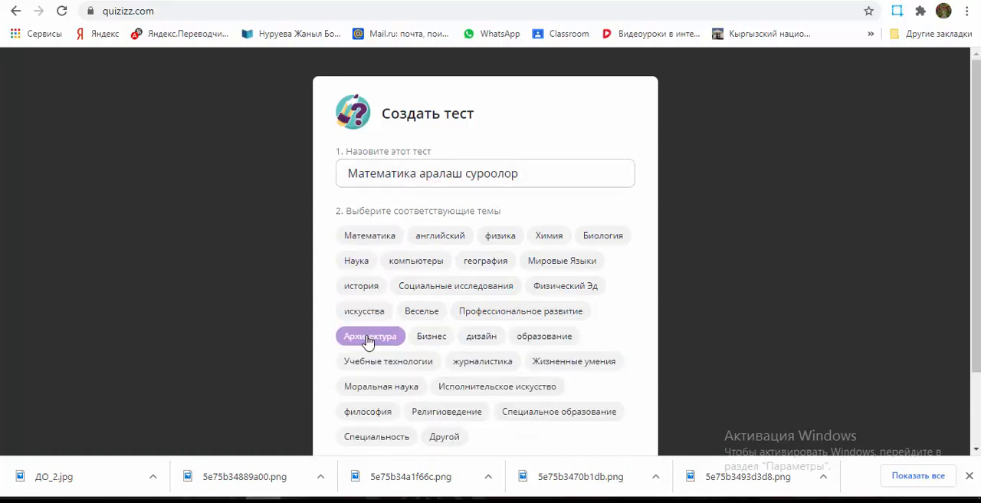
left_click(518, 336)
scroll(518, 336, "down", 2)
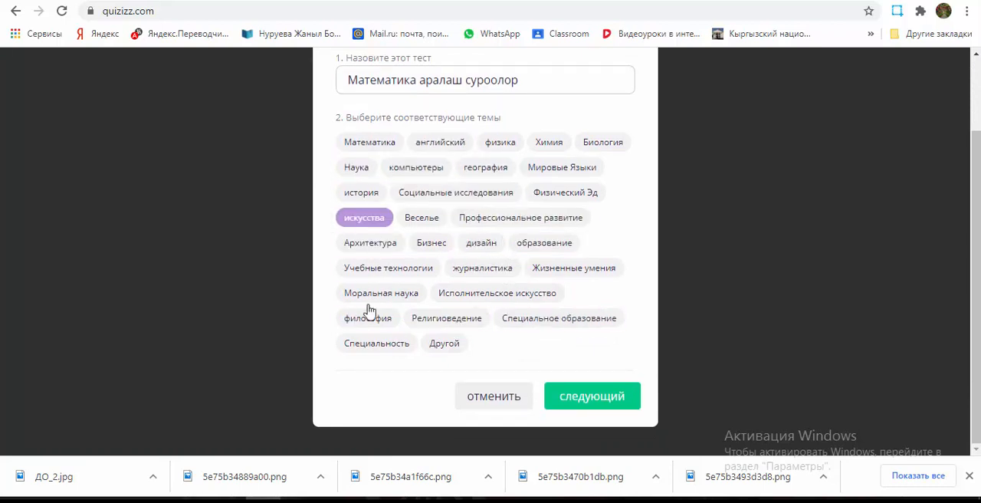
scroll(493, 275, "up", 1)
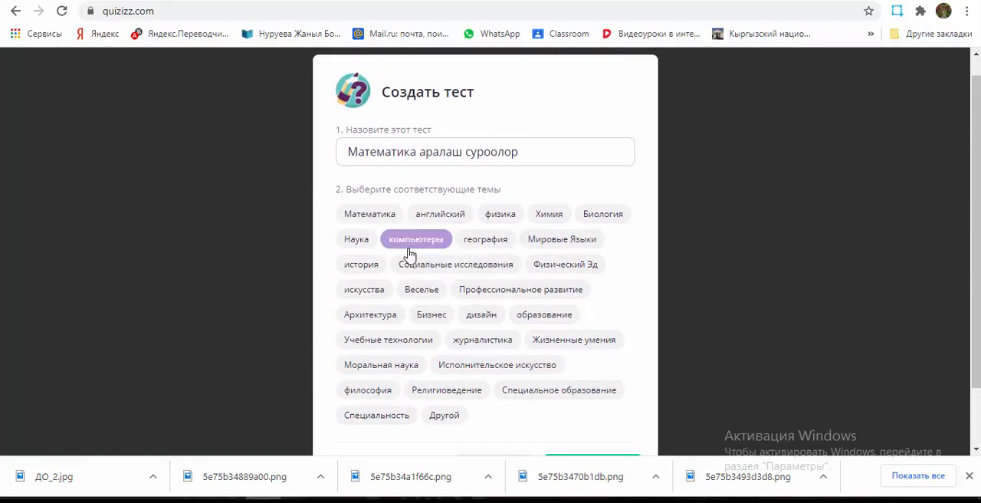
left_click(374, 217)
scroll(439, 297, "down", 1)
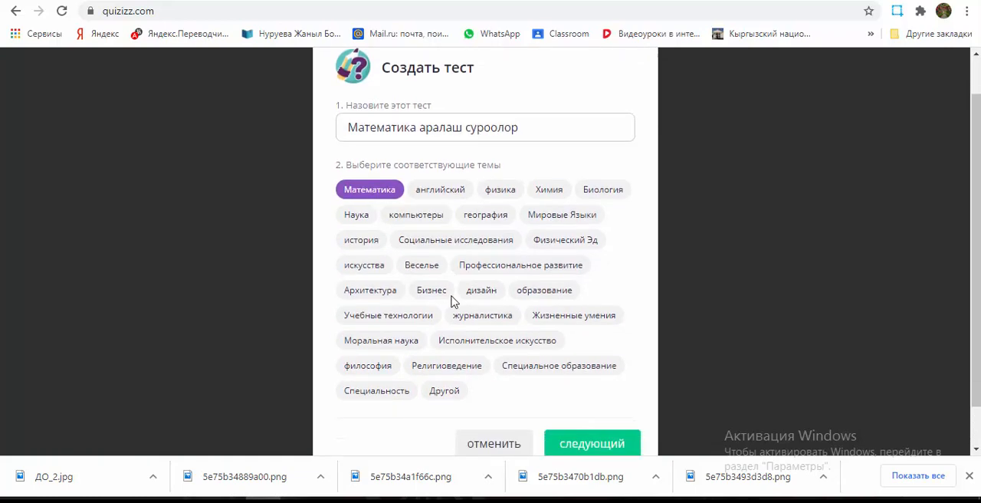
left_click(586, 398)
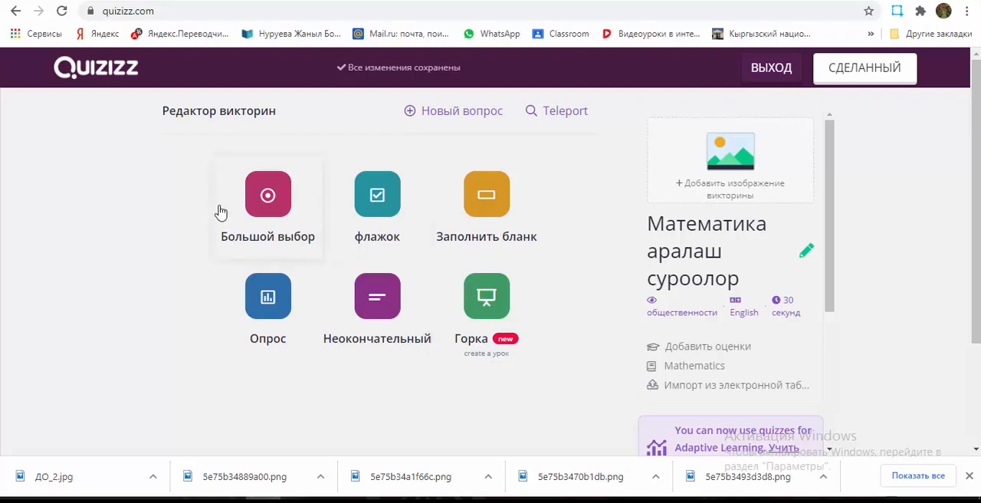
Step: Add a multiple-choice question (Большой выбор) and insert the equation 2 · 5 = as its question text
left_click(257, 218)
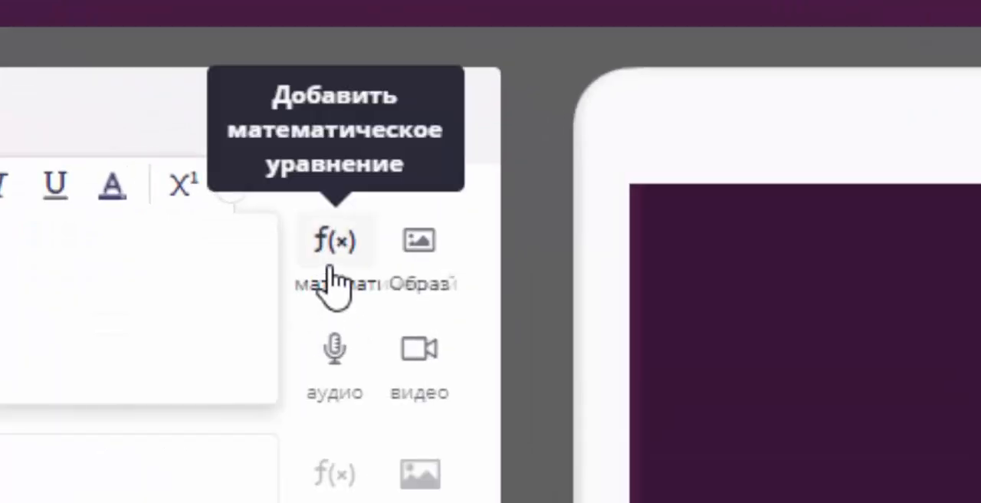
left_click(457, 165)
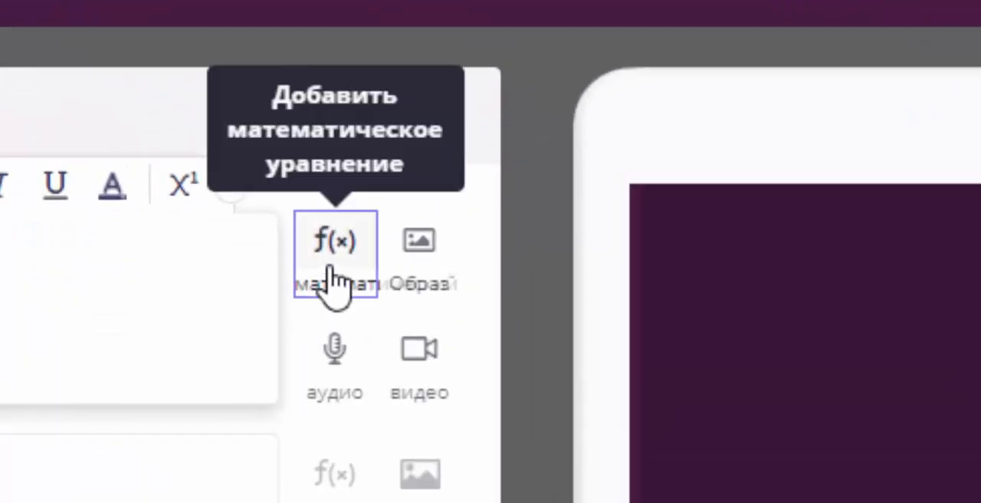
left_click(331, 368)
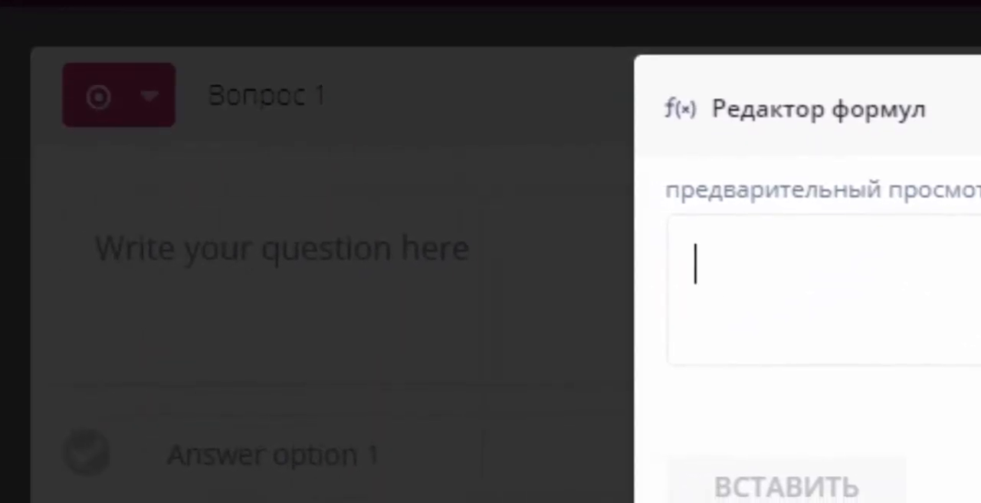
type("2")
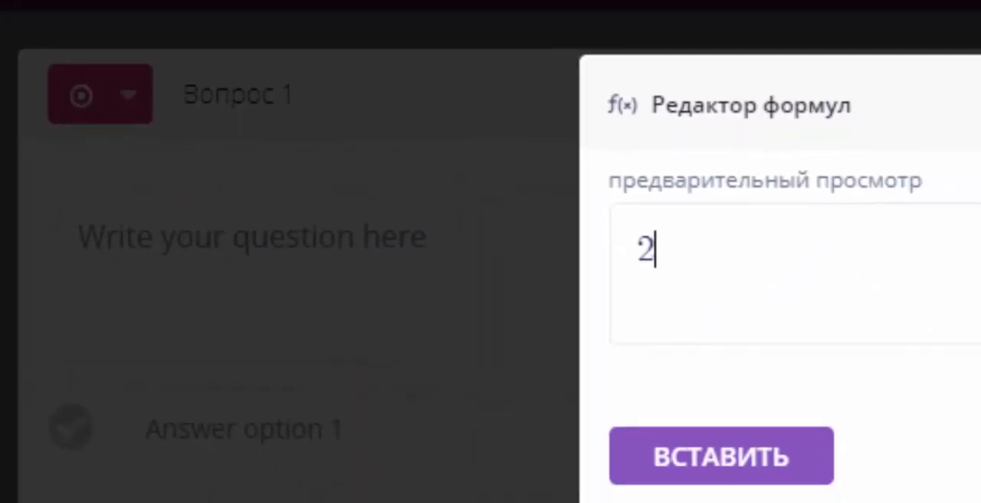
scroll(807, 307, "down", 2)
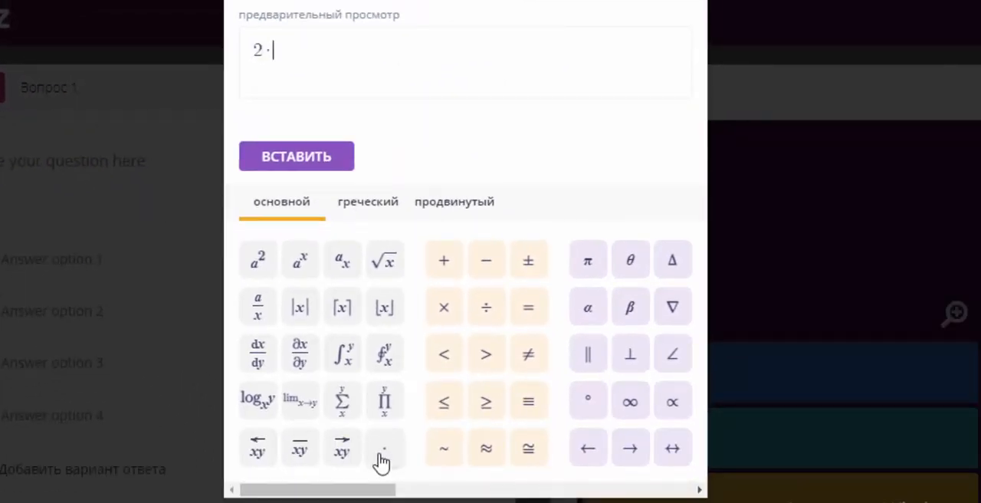
type("5")
left_click(526, 308)
left_click(321, 157)
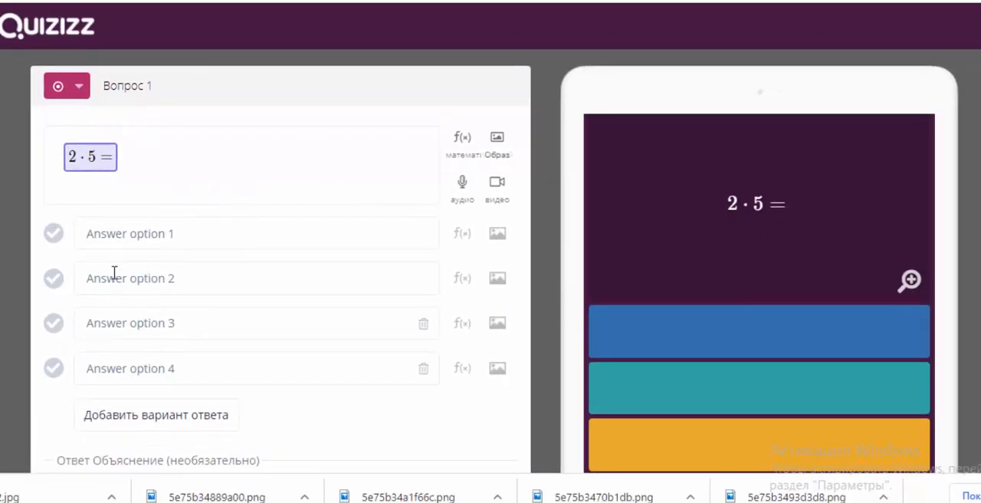
Step: Fill in the four answer options of question 1 with 10, 5, 15 and 20
left_click(130, 233)
type("10")
left_click(139, 282)
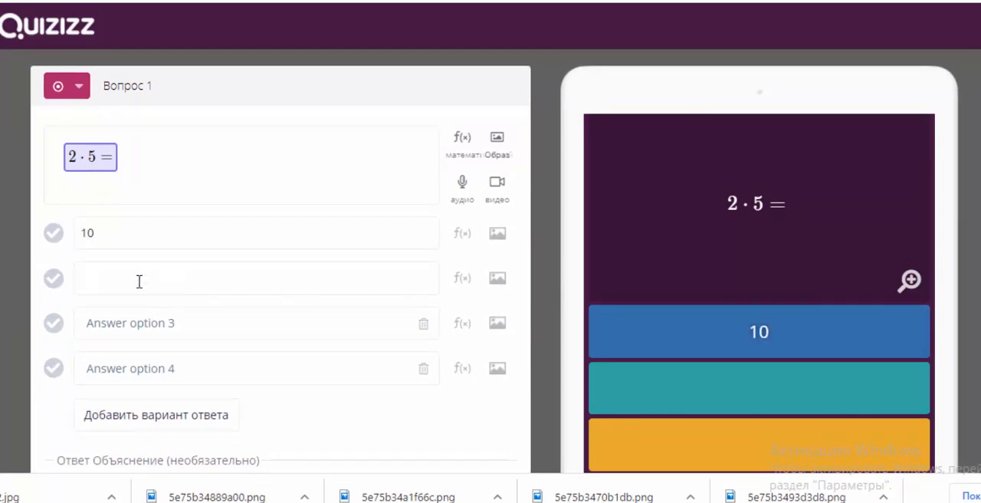
type("5")
left_click(133, 319)
type("15")
left_click(130, 368)
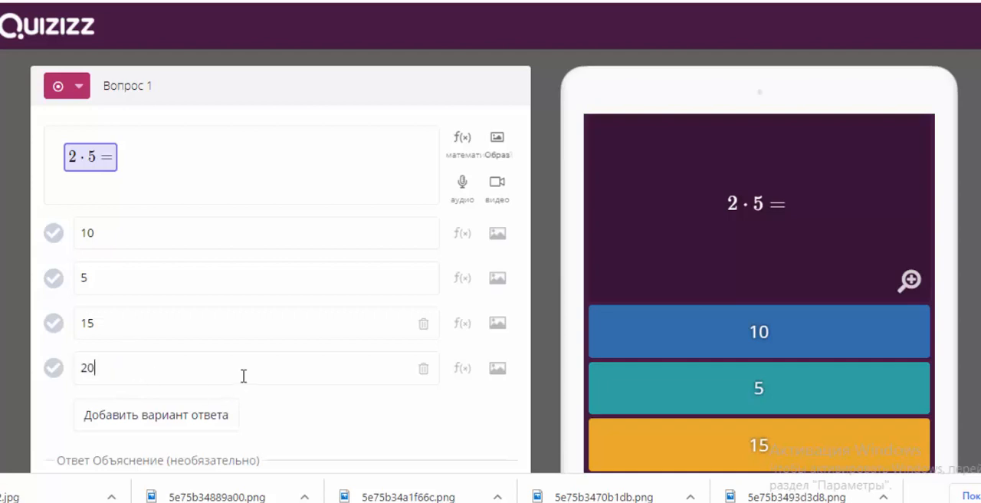
Step: Set the time limit of question 1 to 5 seconds and try to save the question
scroll(240, 376, "down", 3)
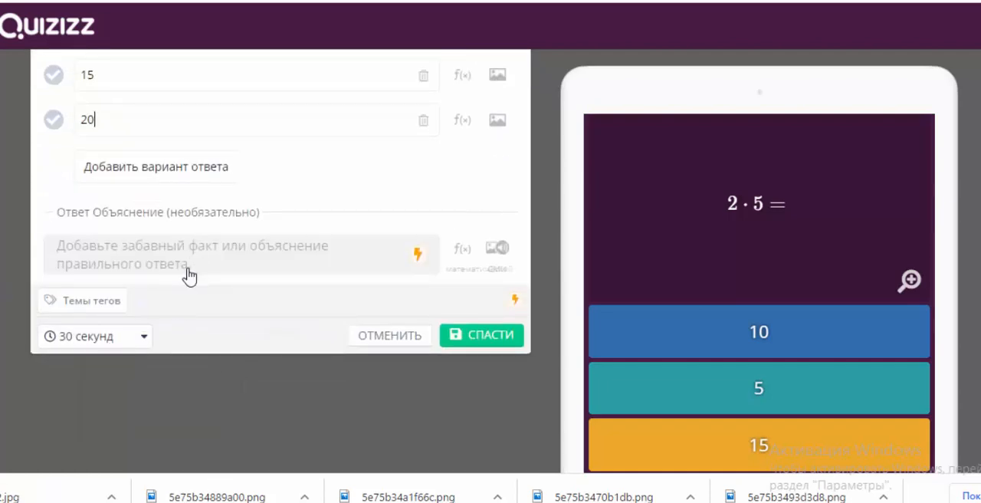
left_click(144, 339)
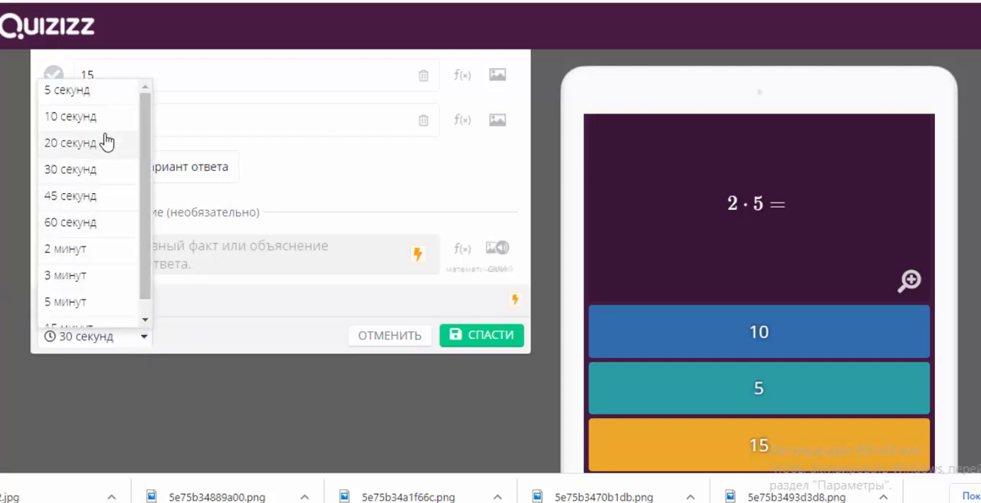
left_click(115, 92)
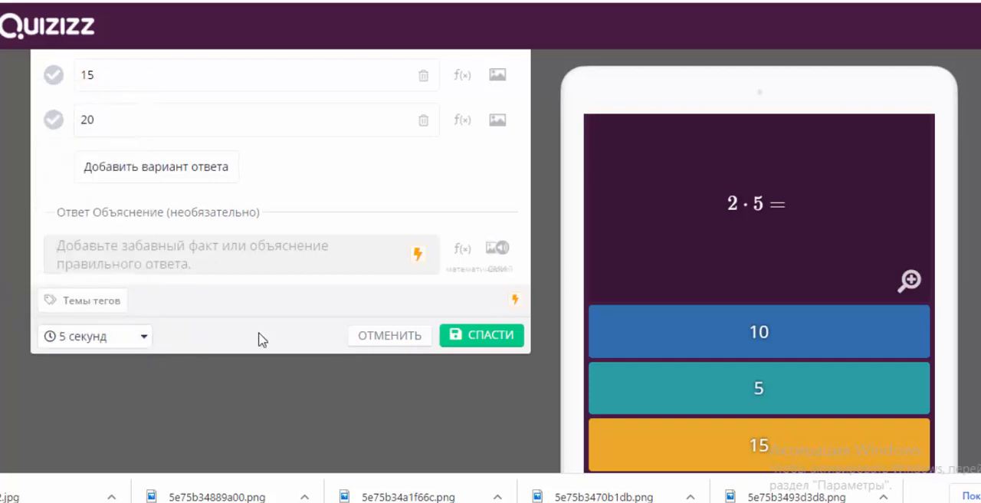
left_click(502, 335)
Step: Mark 10 as the correct answer and remove the word "канча" after the equation in question 1
left_click(53, 215)
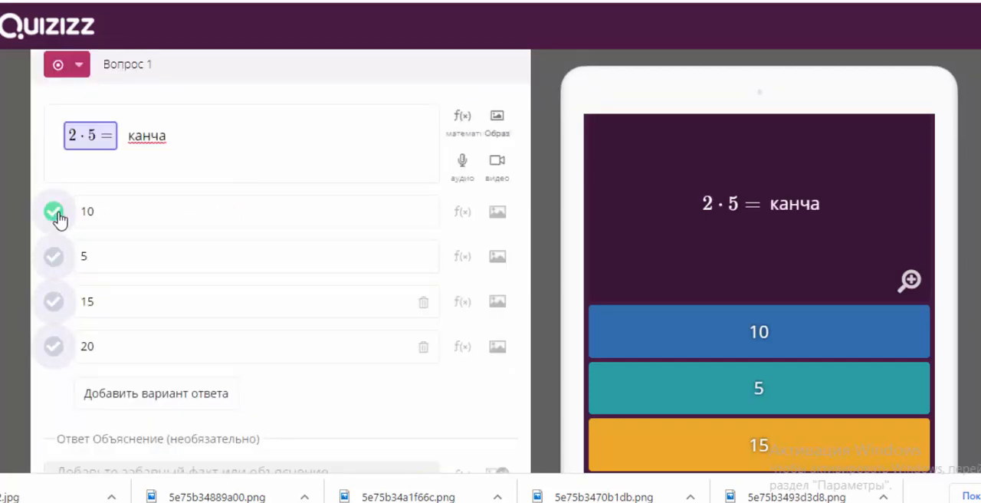
key("BackSpace")
key("BackSpace")
key("BackSpace")
key("BackSpace")
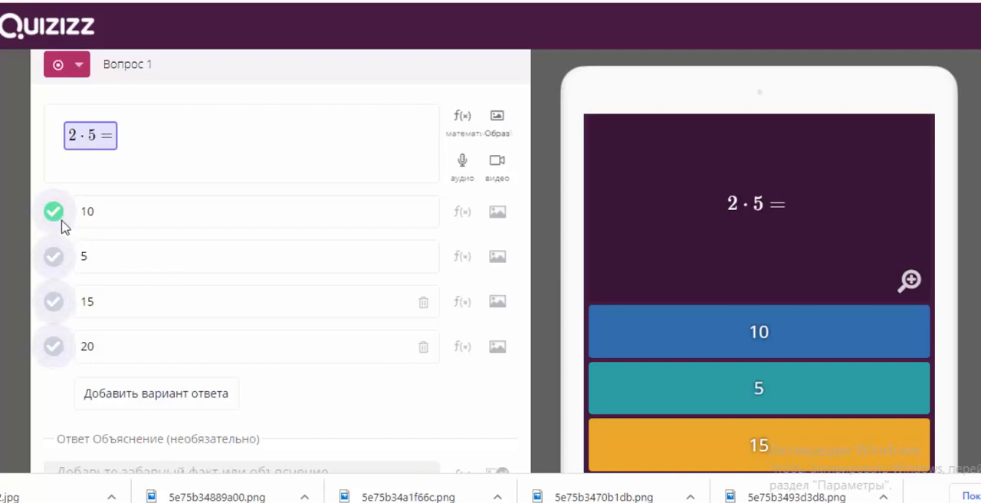
Step: Switch the correct answer to 5 and back to 10, and save question 1
left_click(53, 257)
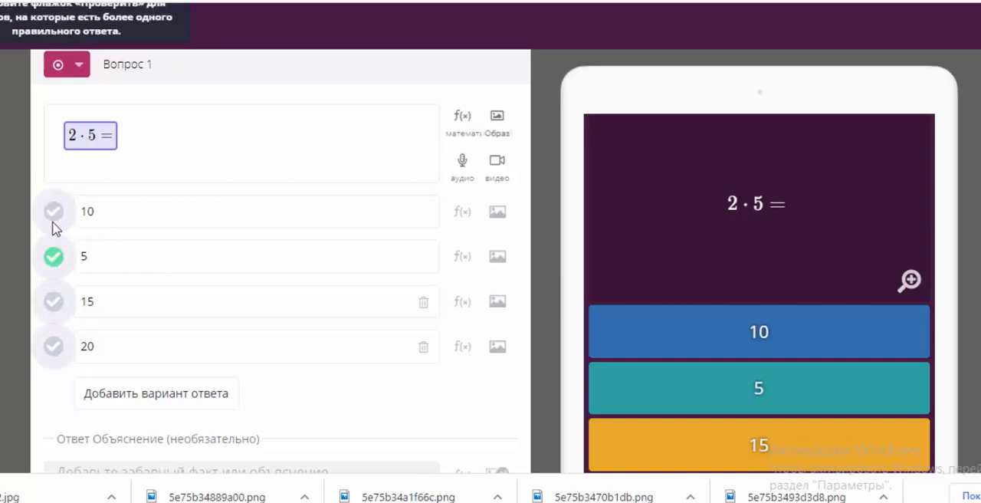
left_click(53, 211)
scroll(216, 220, "up", 1)
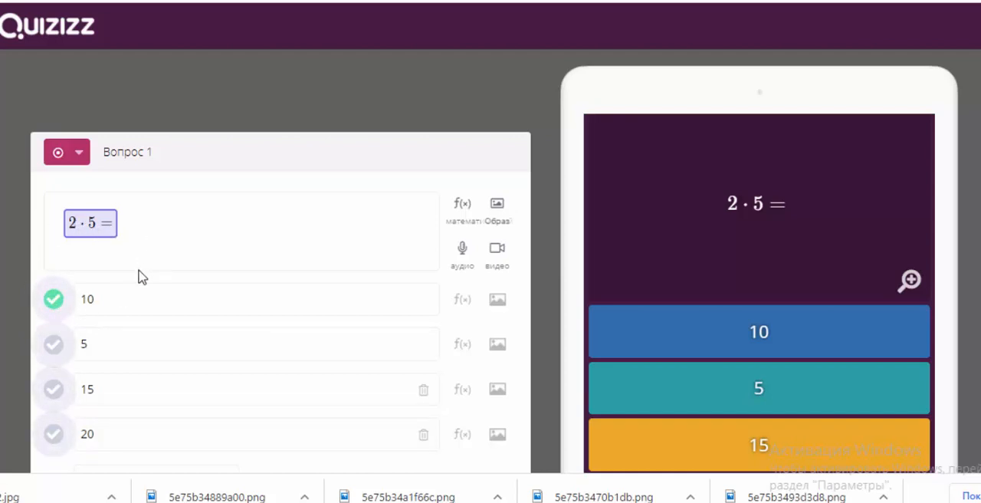
scroll(140, 276, "down", 1)
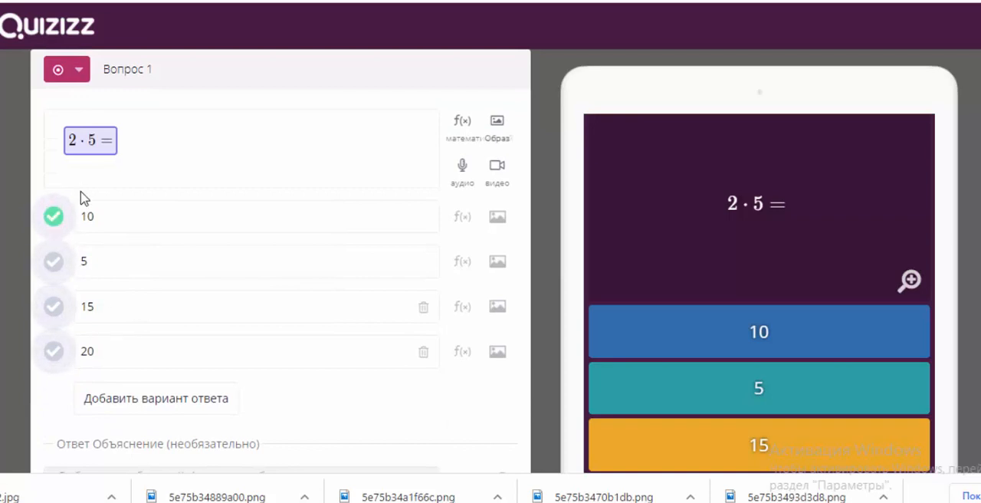
scroll(253, 268, "down", 3)
left_click(494, 321)
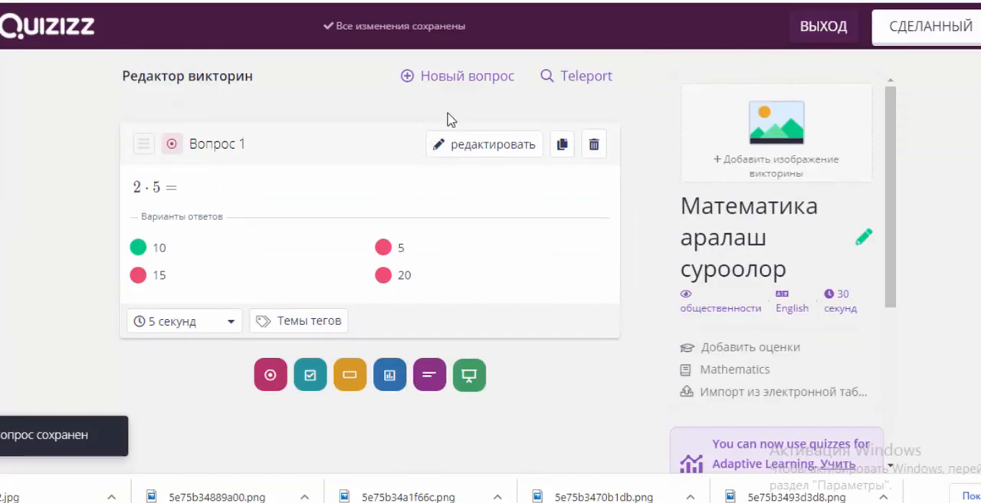
Step: Add a checkbox question 2 with the text "12,14,51,17,62 жуп сандарды тапкыла"
left_click(455, 83)
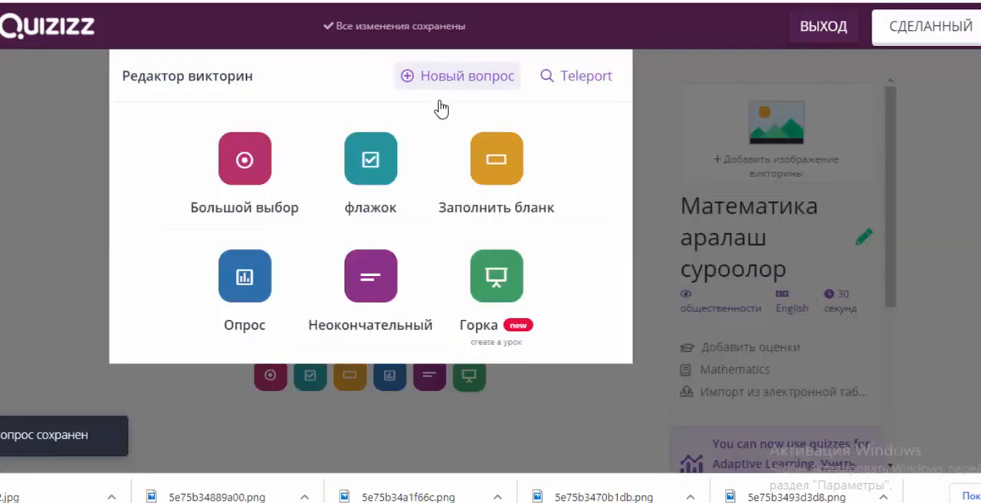
left_click(368, 159)
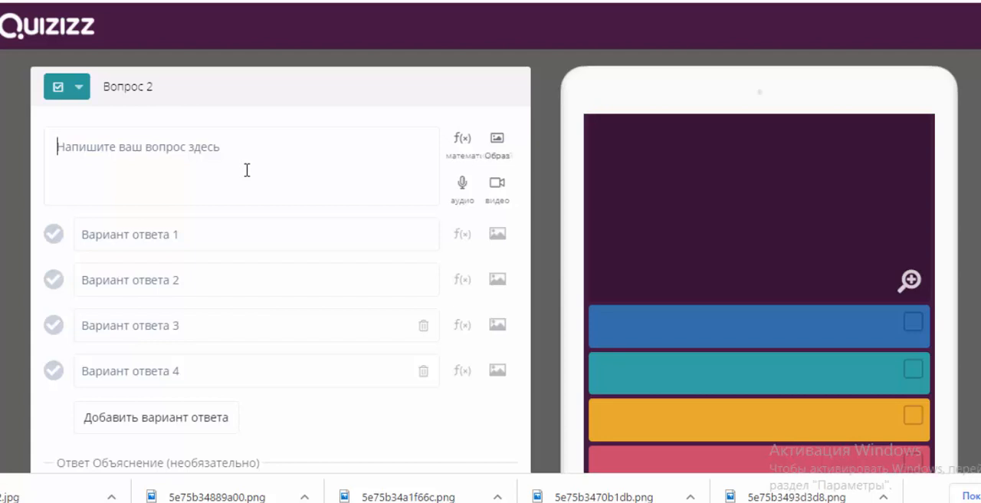
left_click(247, 169)
type("12,")
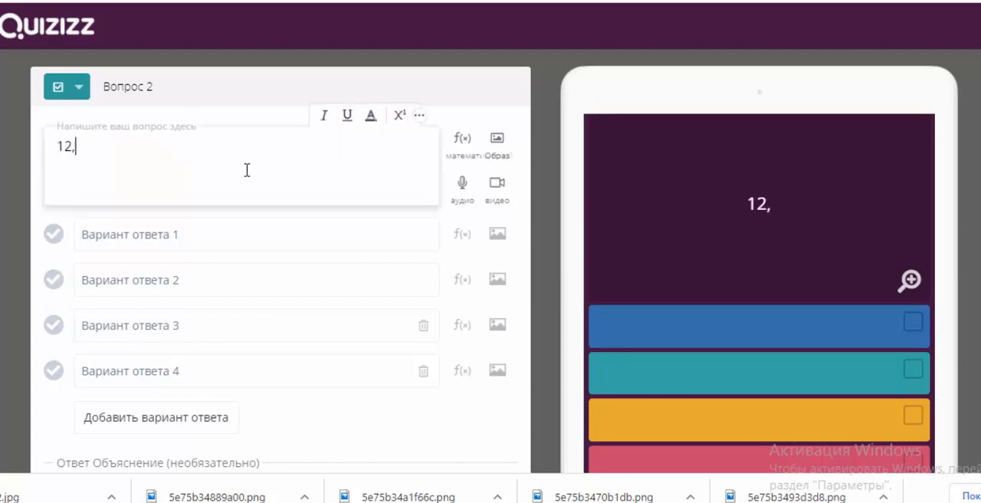
type("14,51")
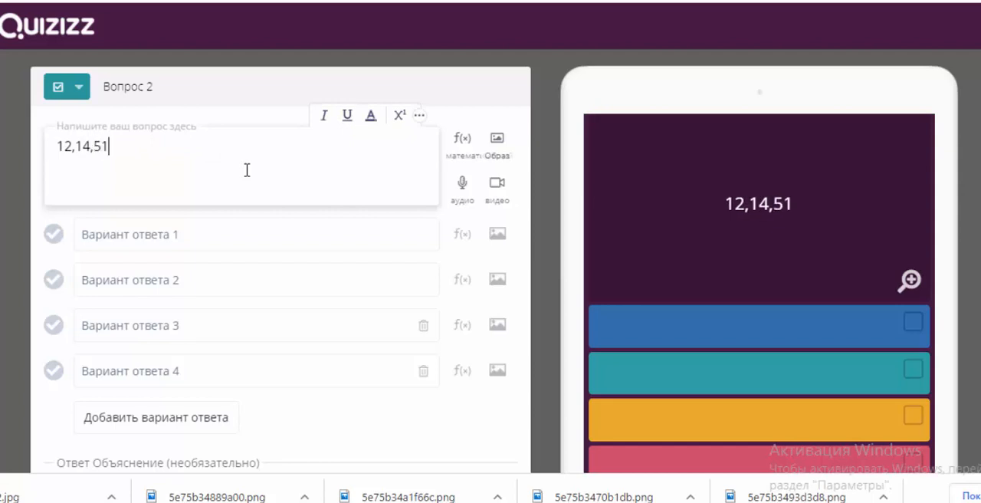
type(",17,")
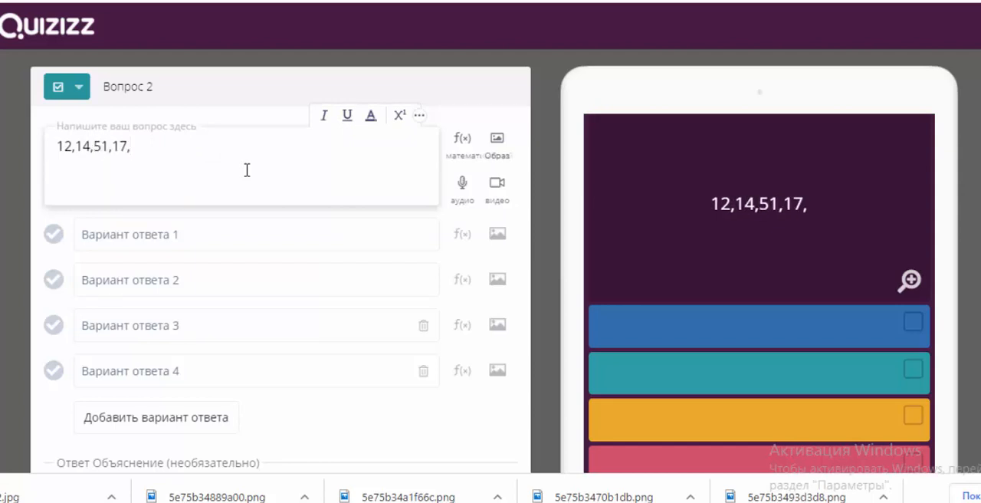
type("62")
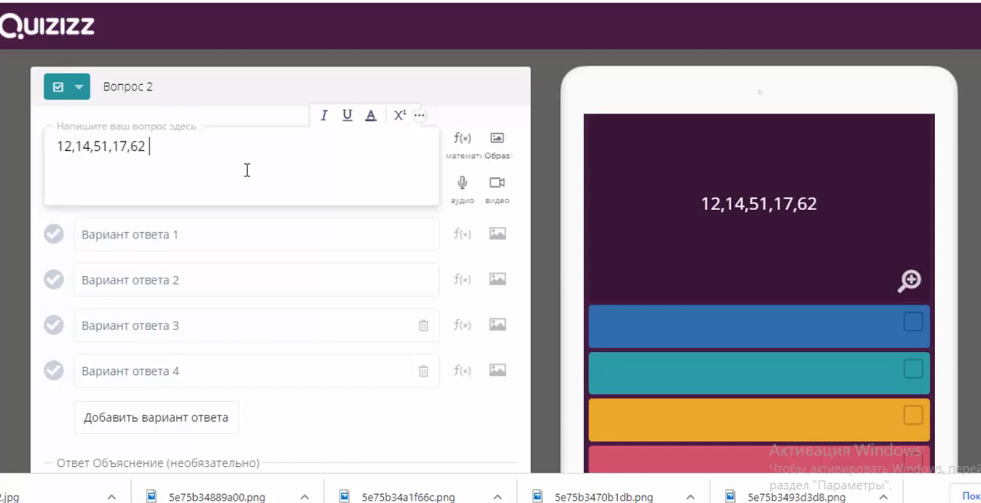
type(" жуп сан")
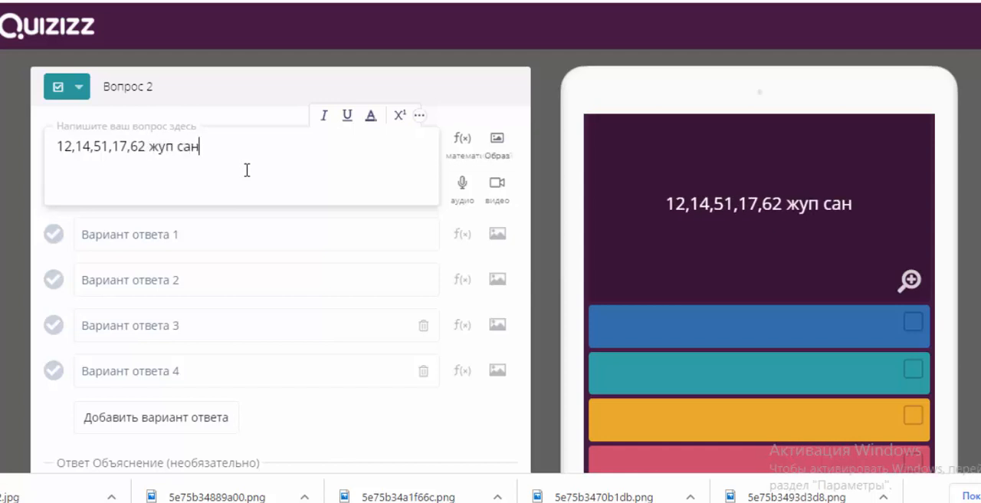
type("дарды тапкыла")
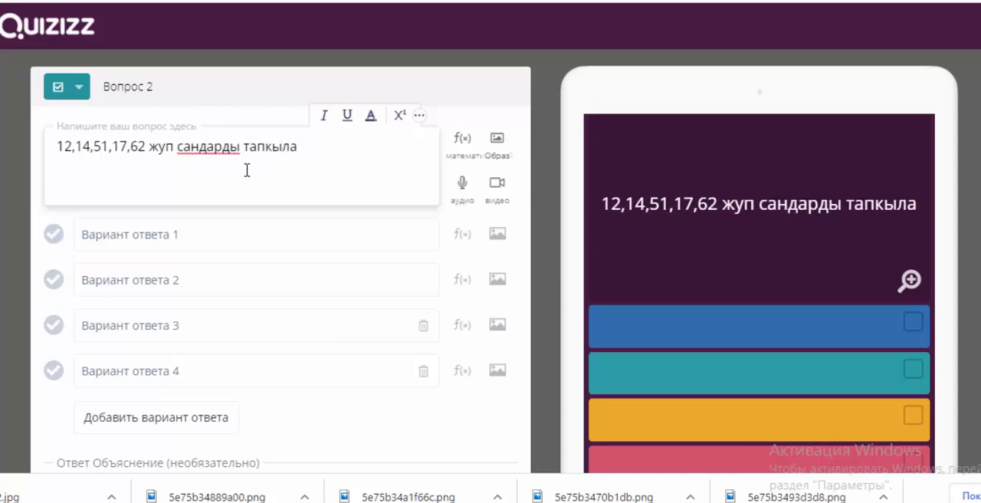
Step: Fill in the four answer options of question 2 with 12, 14, 51 and 62
left_click(144, 243)
type("1")
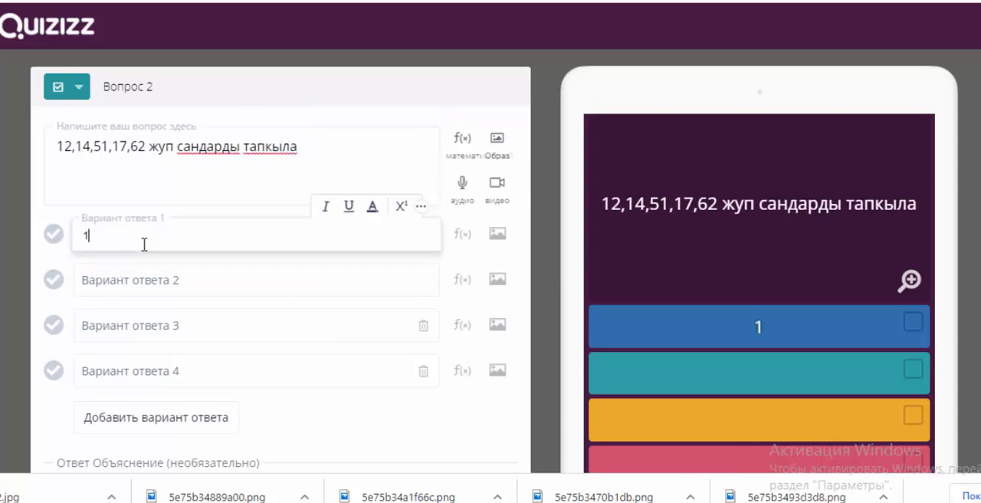
type("2")
left_click(148, 280)
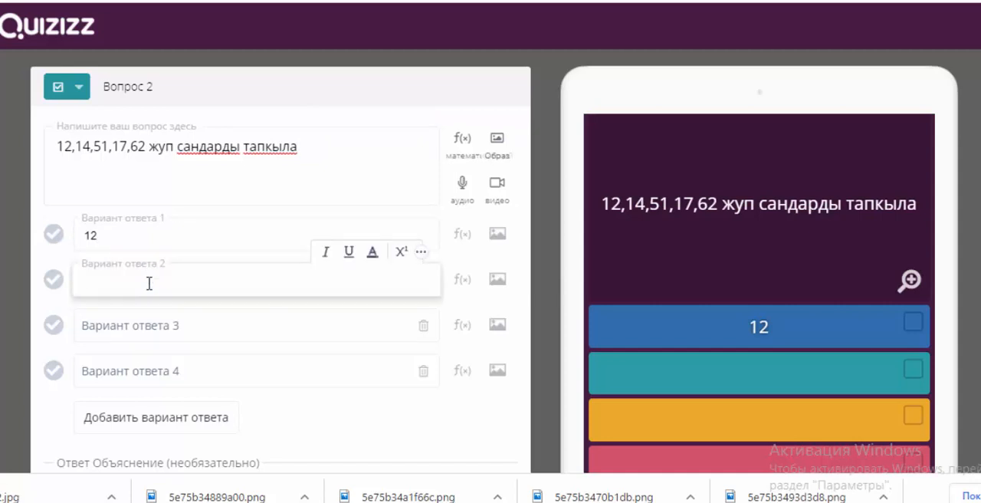
type("14")
left_click(153, 325)
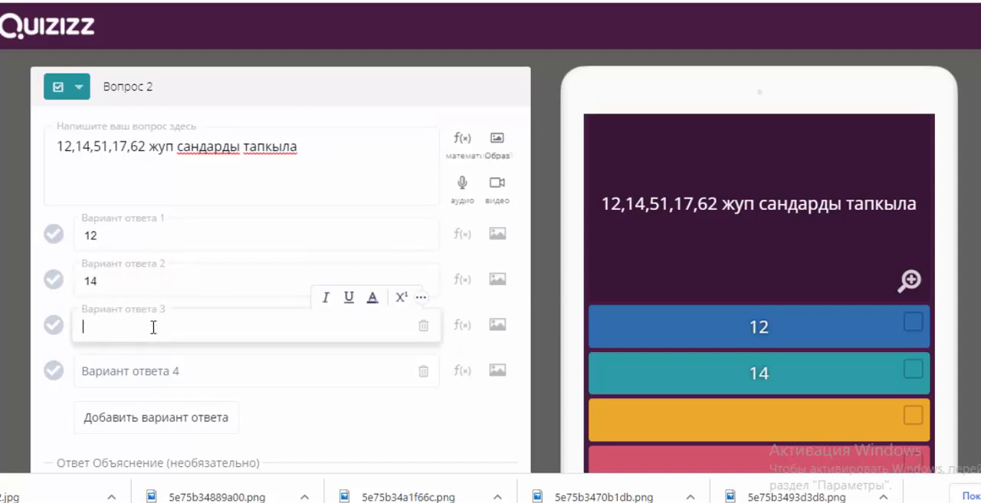
type("51")
left_click(147, 373)
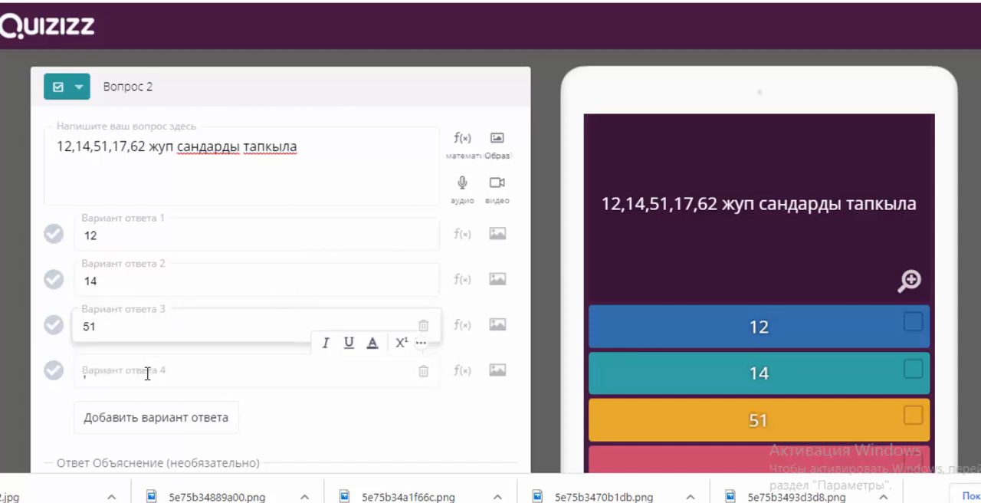
type("62")
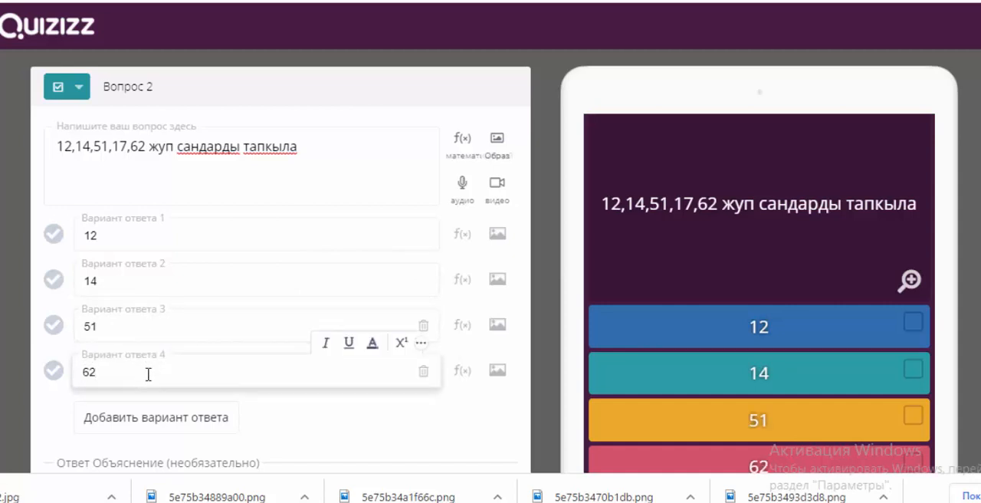
Step: Mark all four answer options of question 2 (12, 14, 51 and 62) as correct
left_click(58, 243)
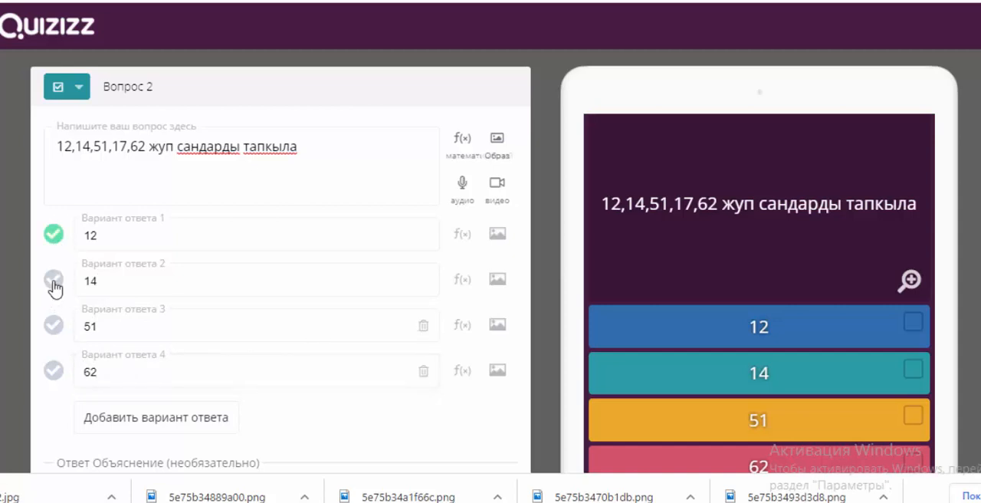
left_click(54, 280)
left_click(54, 323)
left_click(53, 370)
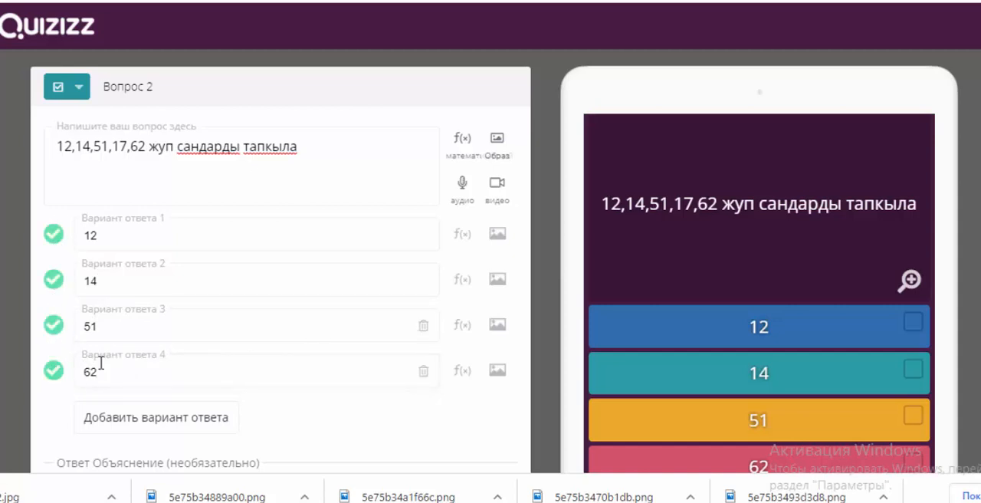
Step: Set the time limit of question 2 to 20 seconds and save the question
scroll(250, 379, "down", 3)
left_click(143, 421)
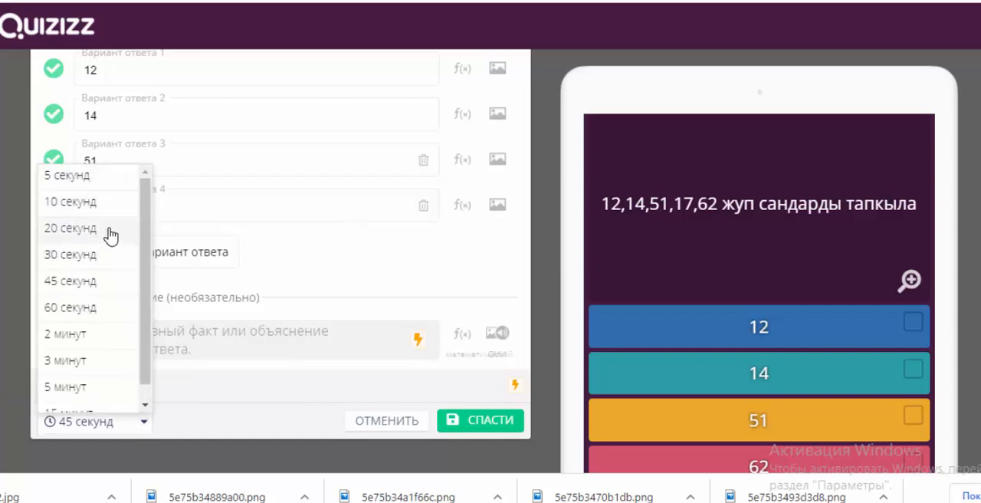
left_click(112, 228)
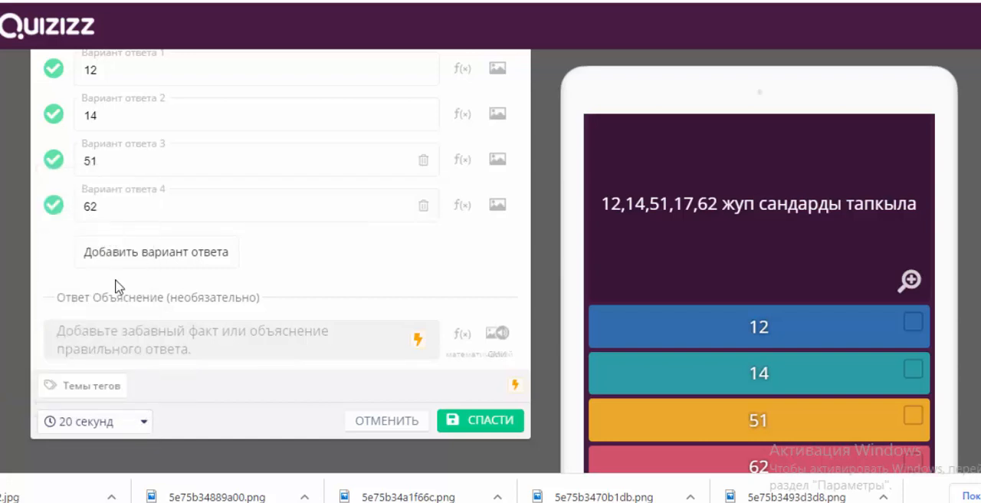
left_click(490, 429)
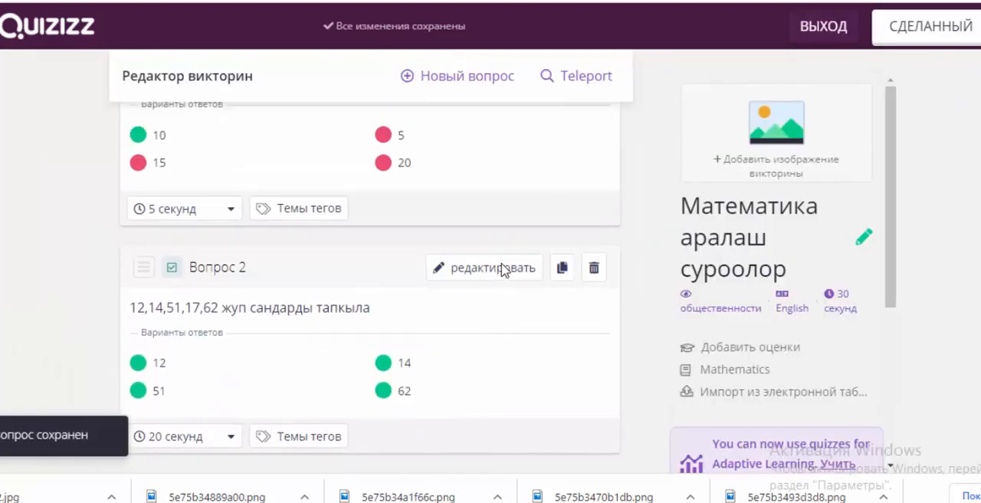
Step: Add a fill-in-the-blank question 3 with the text "квадраттын периметрин кандай эсептейт?"
scroll(503, 324, "down", 4)
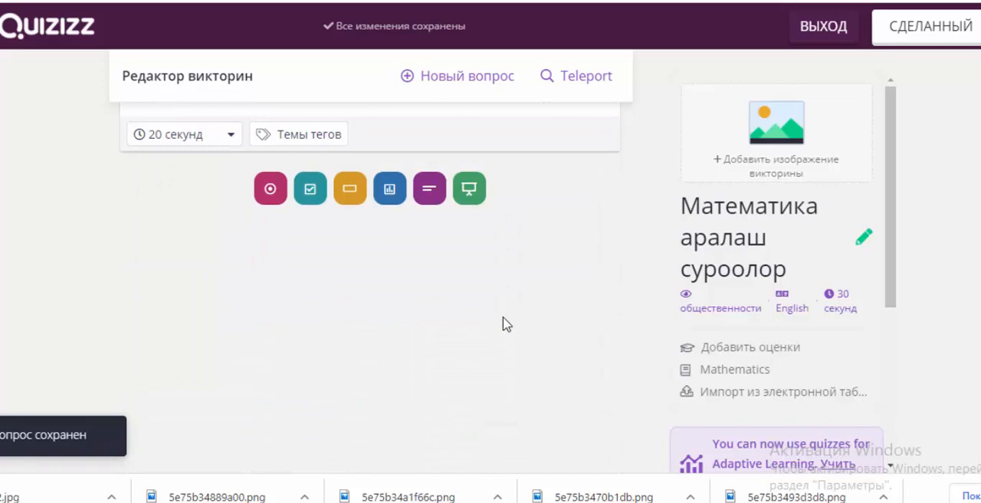
left_click(351, 198)
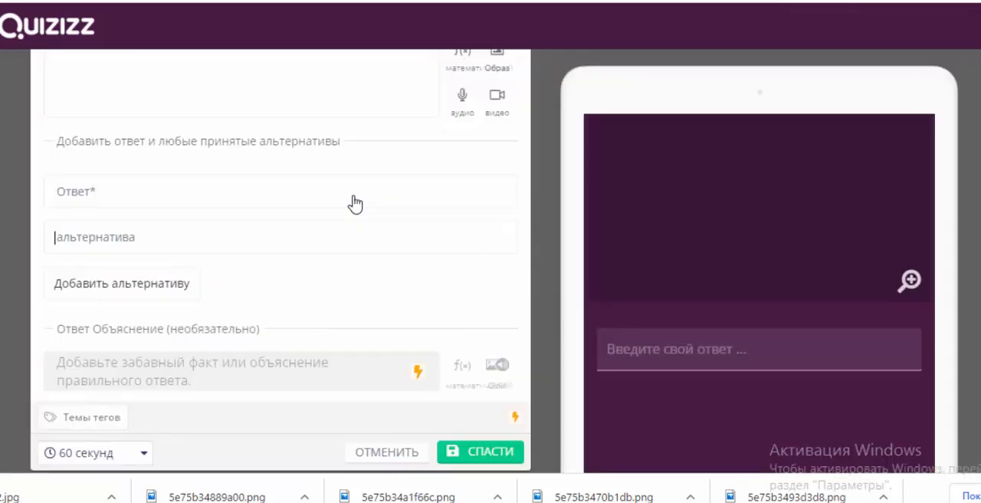
left_click(269, 169)
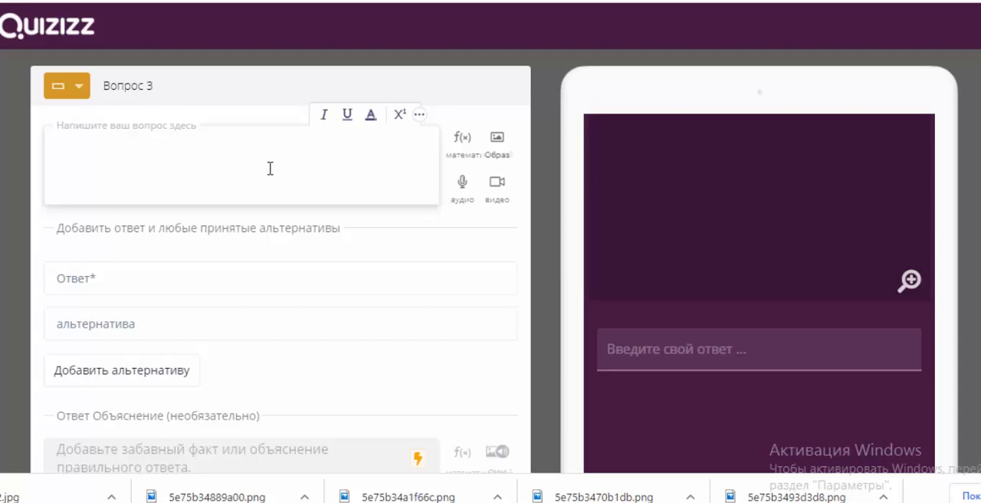
type("квадраттын ")
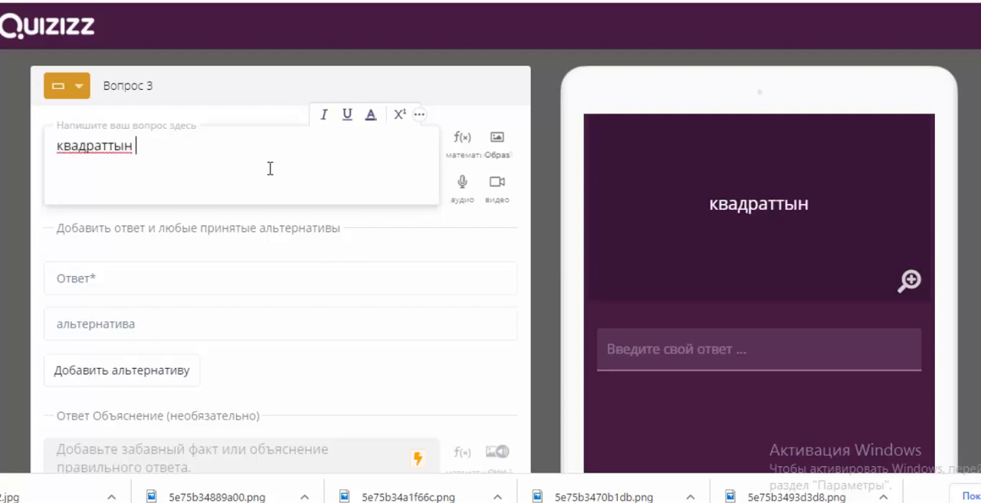
type("периметри")
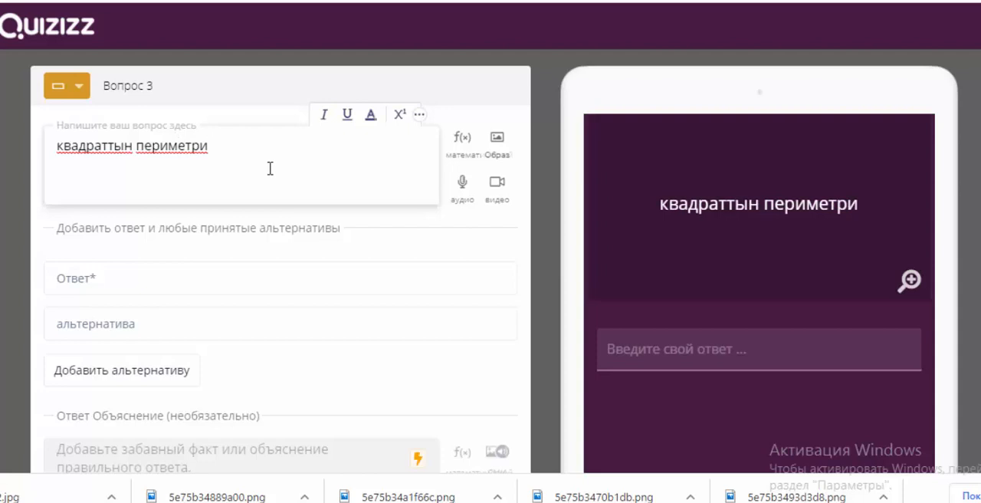
type("н ка")
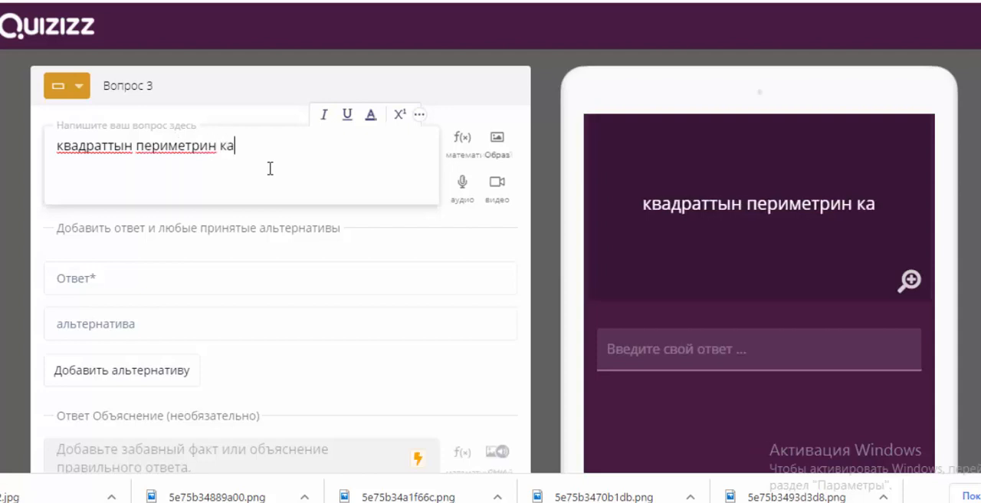
type("ндай ")
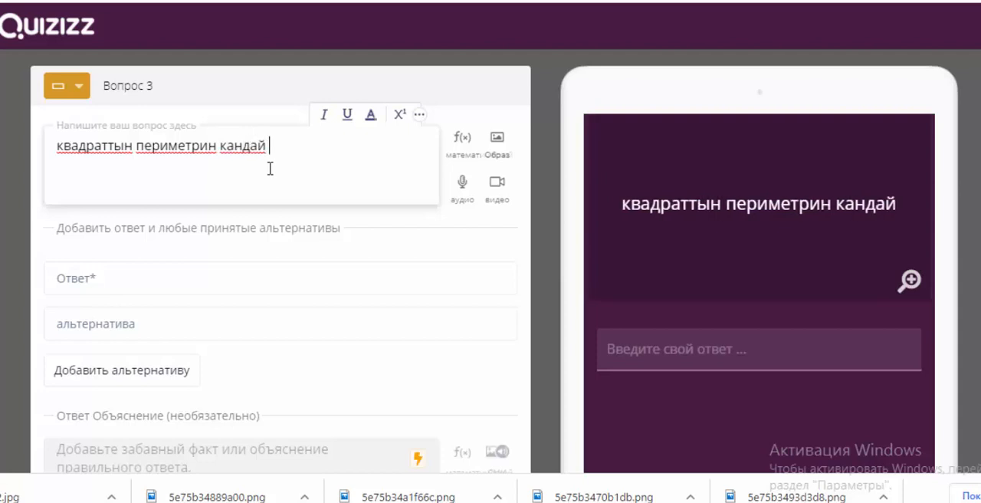
type("эсе")
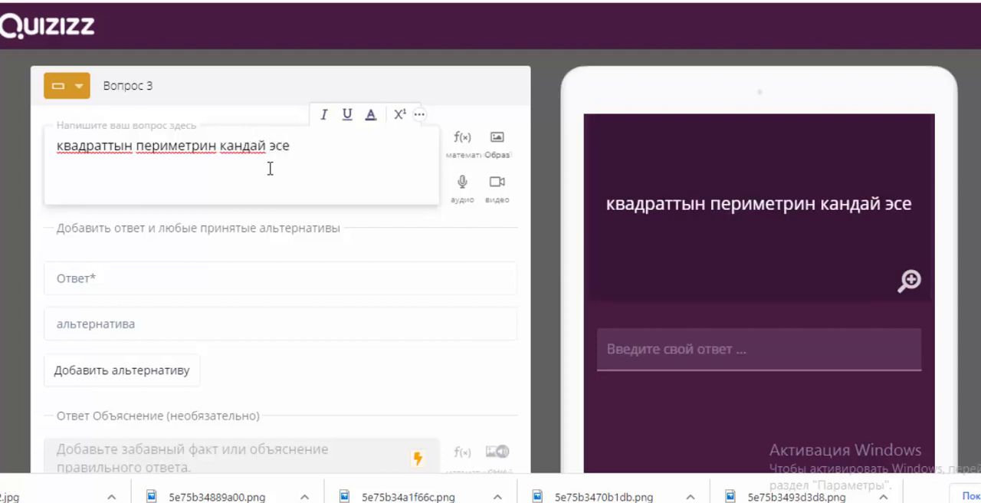
type("птейт")
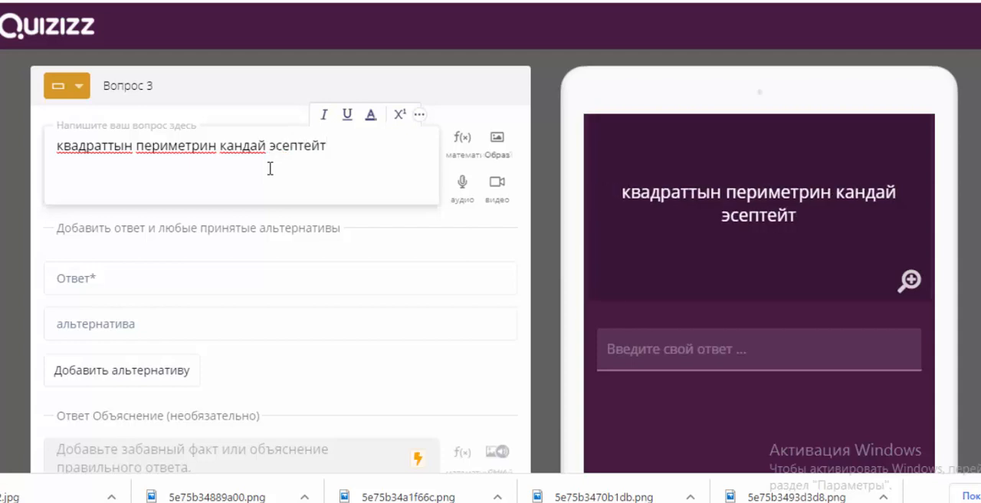
type("?")
Step: Enter "бардык жактарын суммалайбыз" as the accepted answer of question 3
left_click(50, 289)
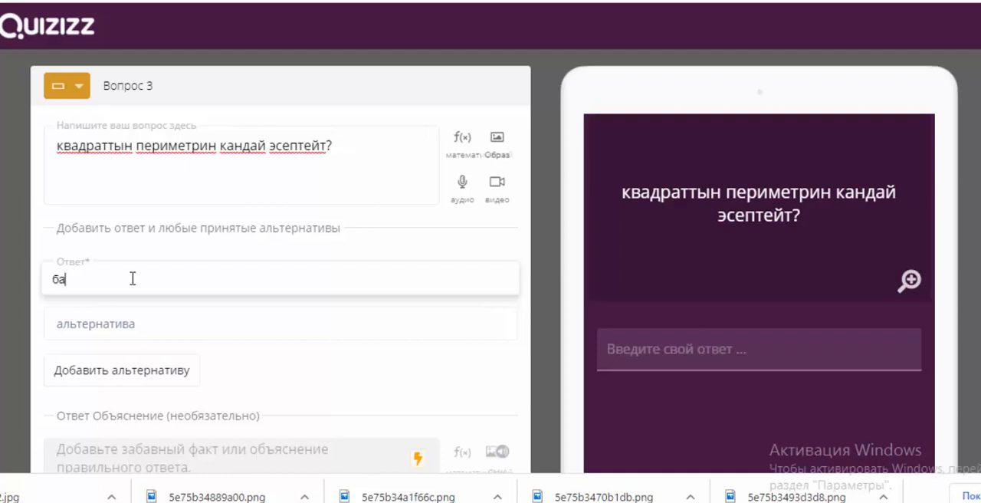
type("дык жактарын с")
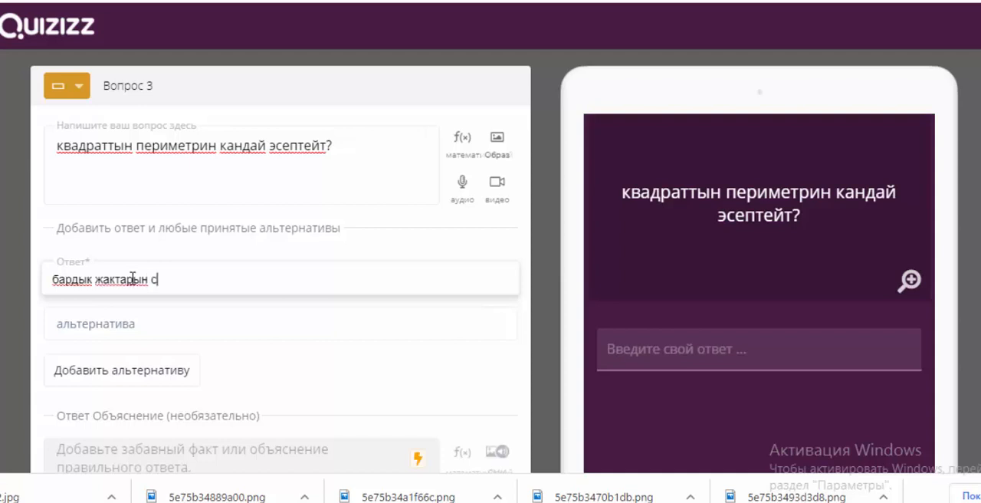
type("уммалайбы")
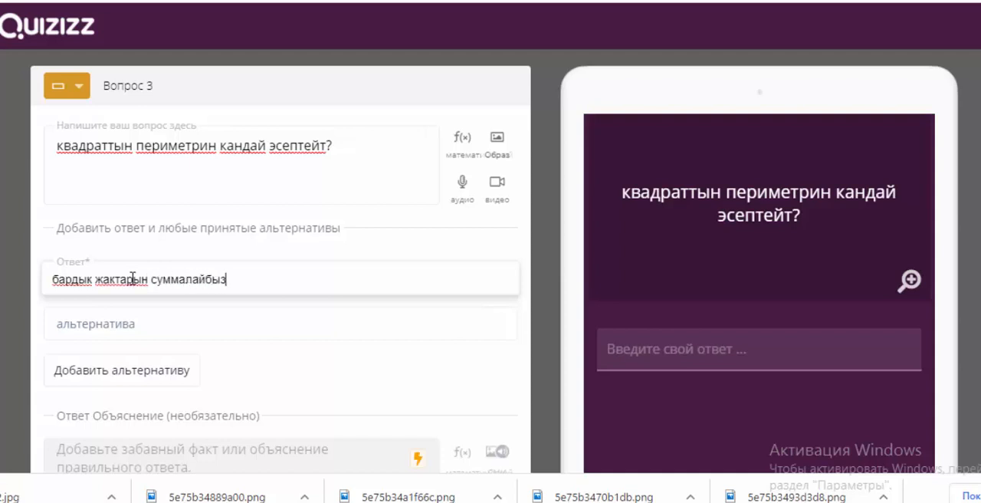
type("з")
Step: Set the time limit of question 3 to 45 seconds and save the question
scroll(182, 391, "down", 3)
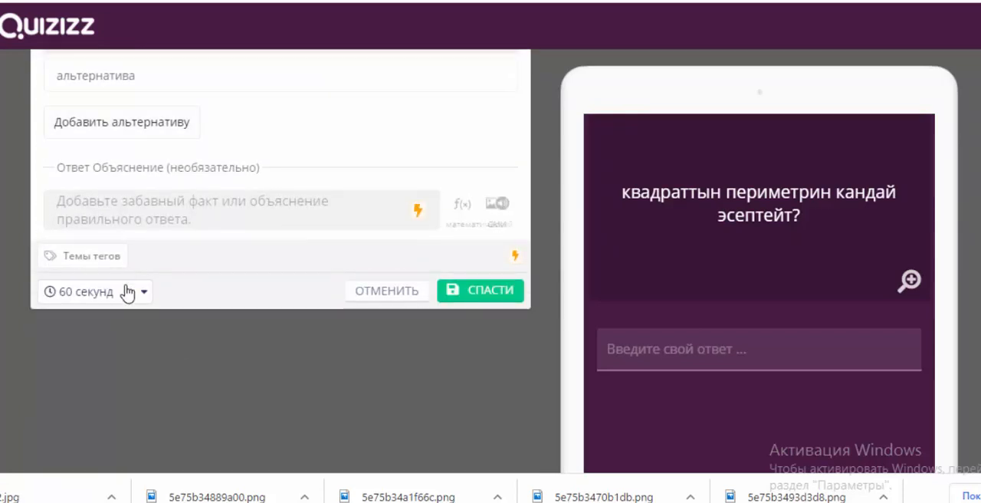
left_click(132, 296)
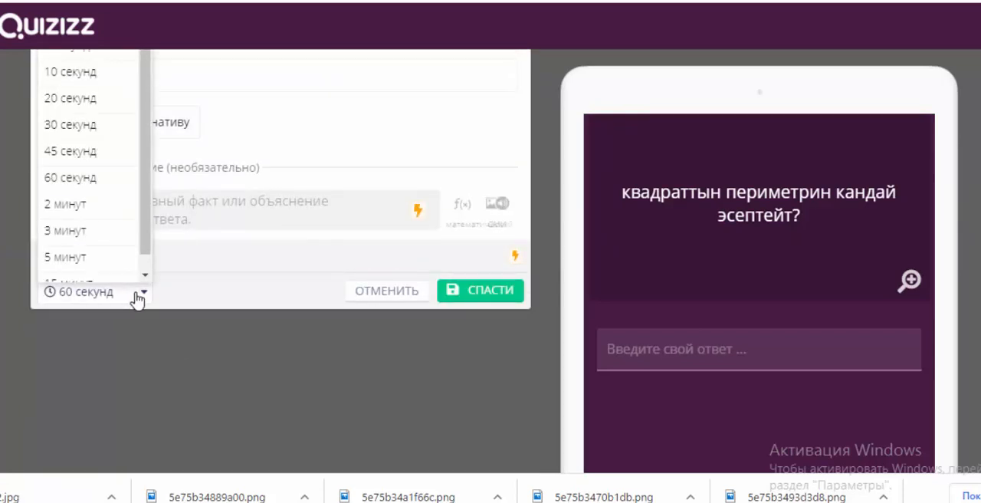
left_click(95, 163)
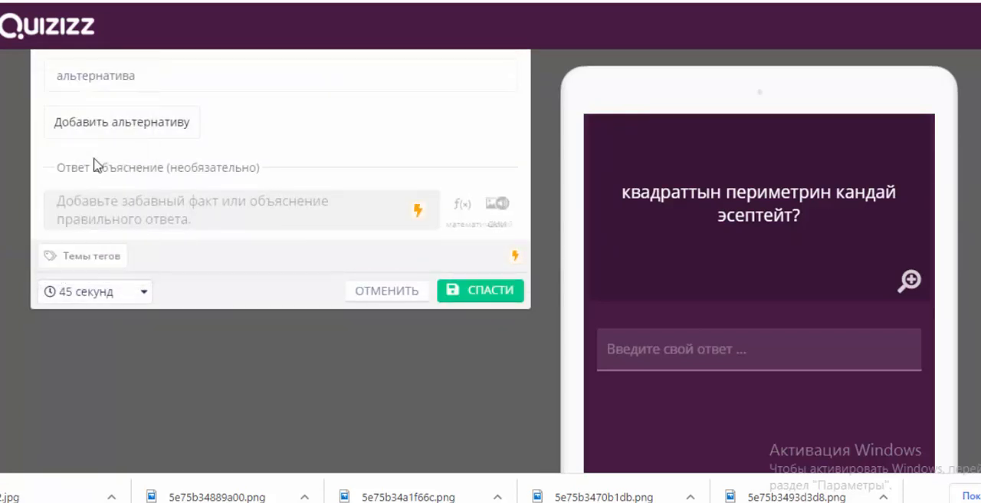
left_click(139, 303)
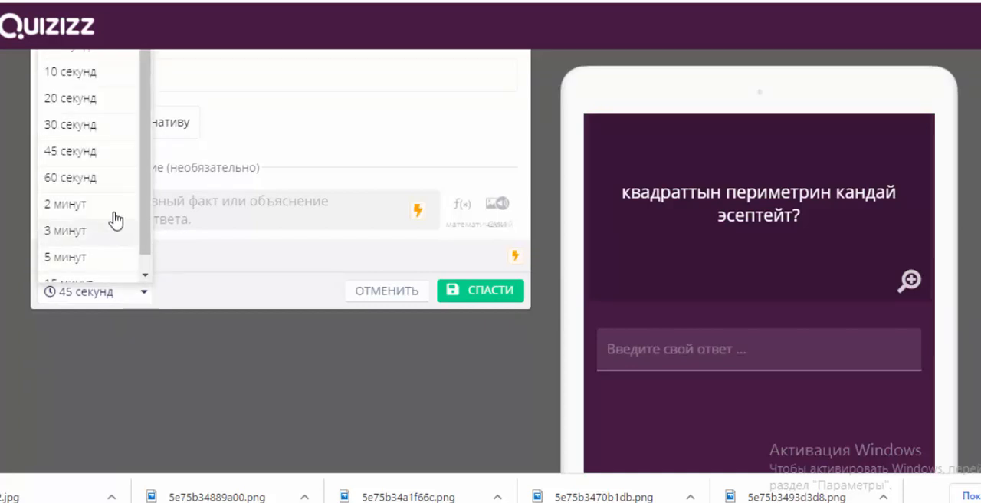
left_click(105, 155)
left_click(460, 295)
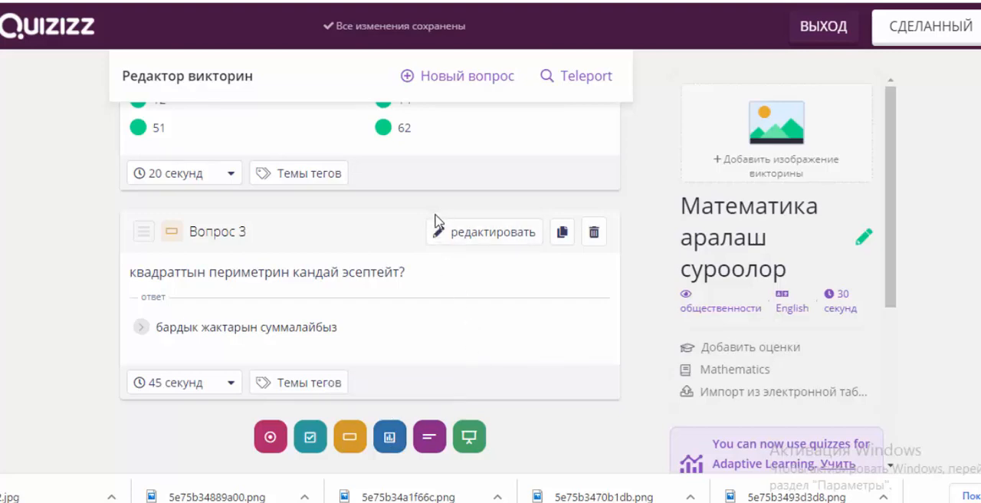
Step: Add a poll question 4 with the text "Онлайн окуудагы сабактар түшүнүктүүбү?"
left_click(389, 438)
left_click(154, 165)
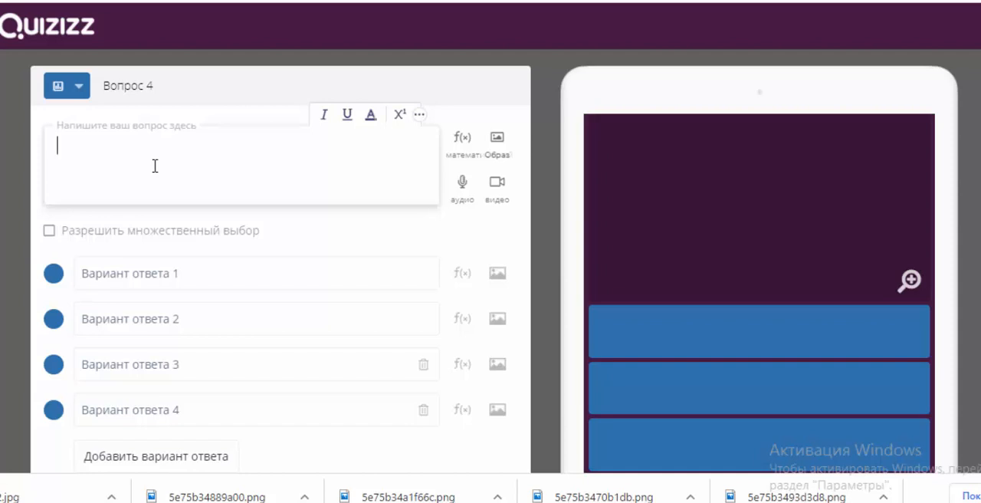
type("Онлай")
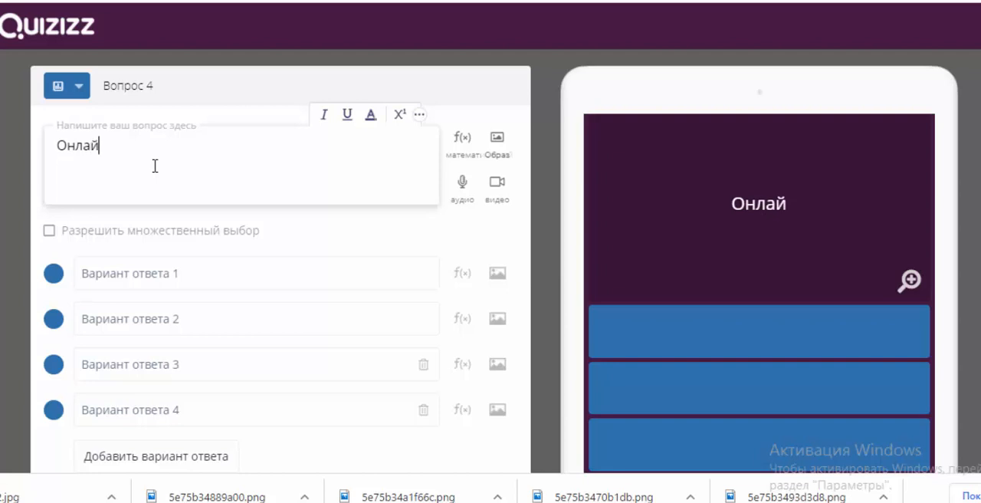
type("н окуу")
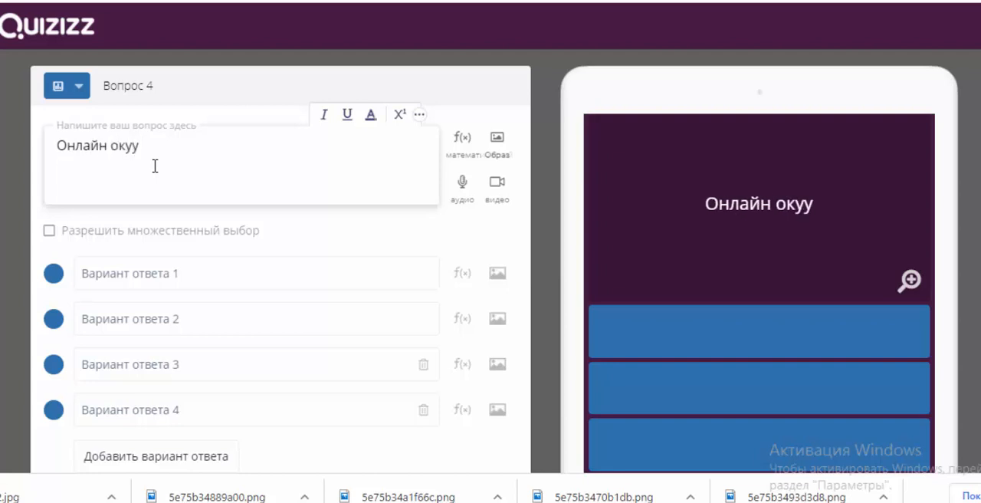
type("д")
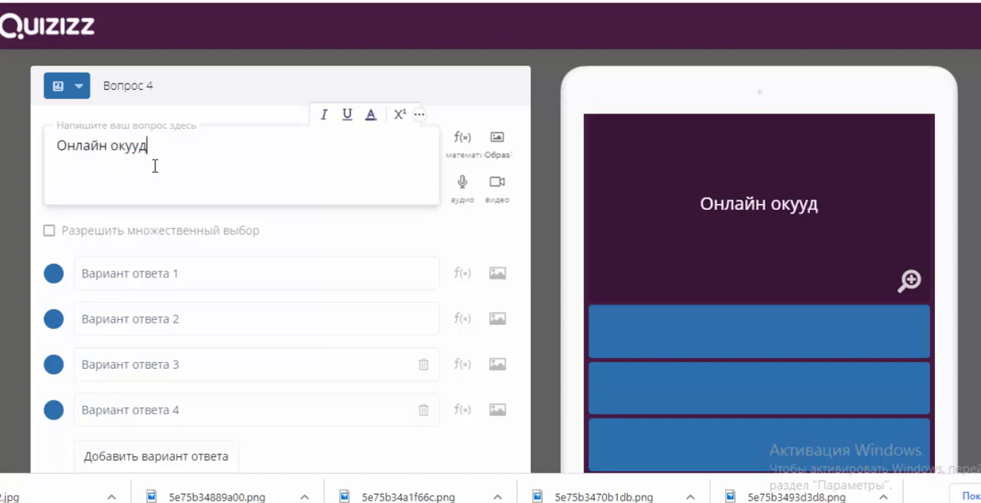
type("агы сабакт")
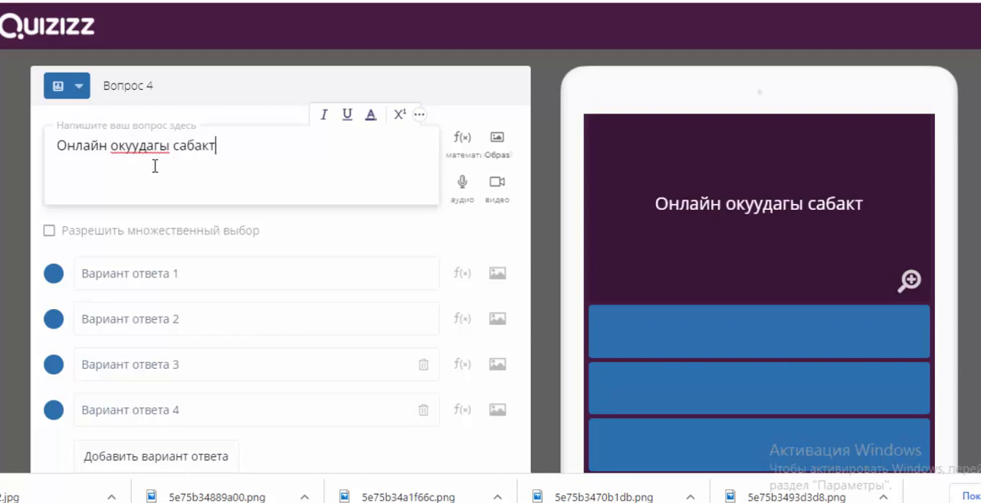
type("ар түшүн")
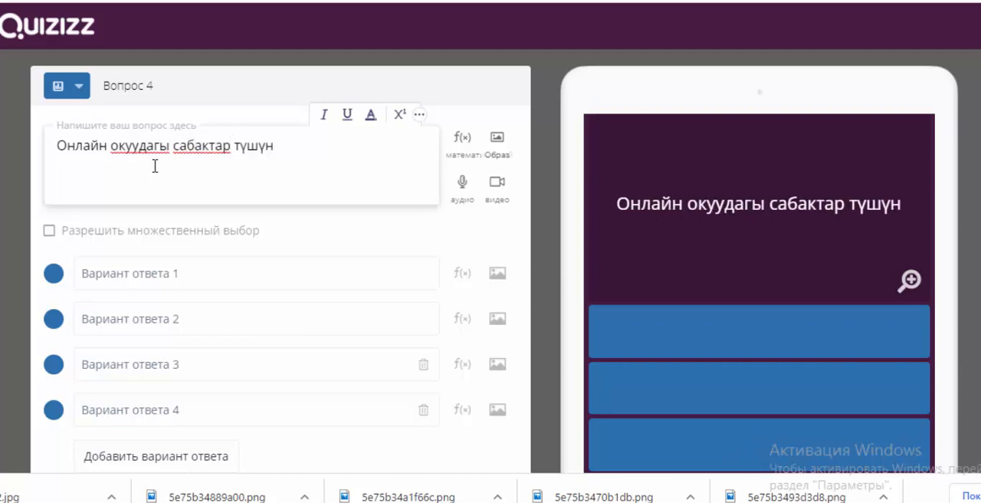
type("үктүүб")
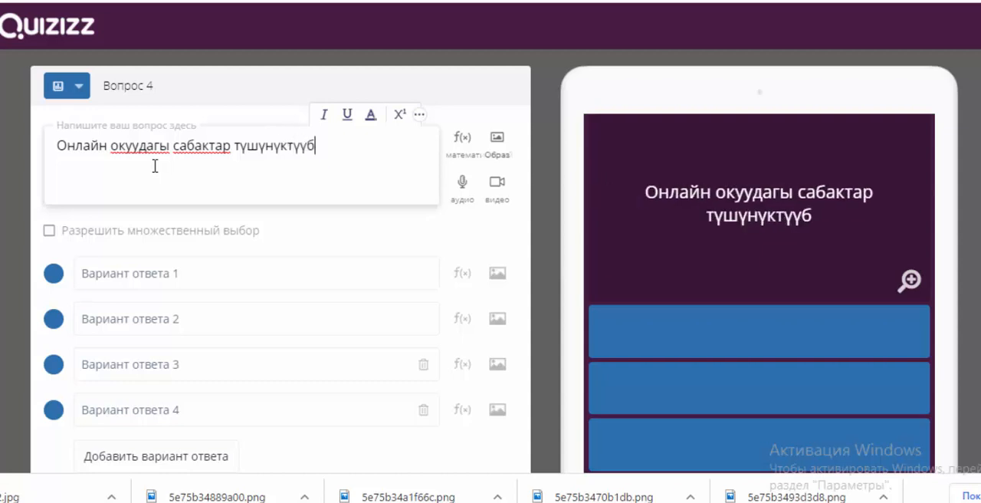
type("ү")
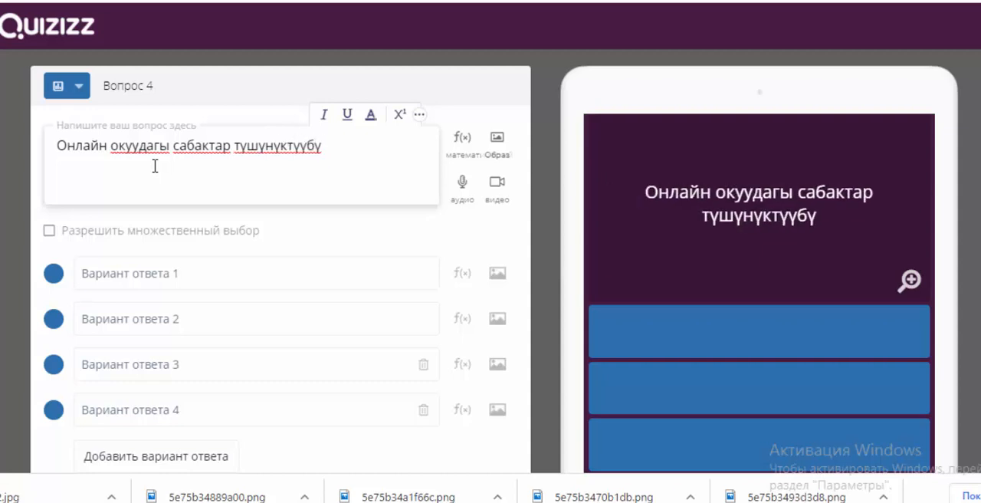
type("?")
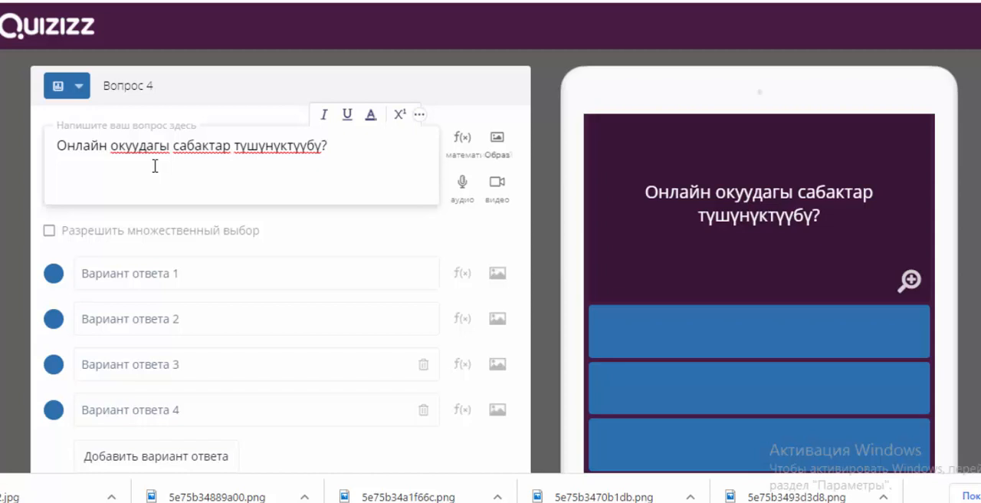
Step: Enter the poll's four answer options: "ооба", "кээде", "жок анчейин эмес" and "эч нерсе түшүнбөй жатам"
left_click(150, 274)
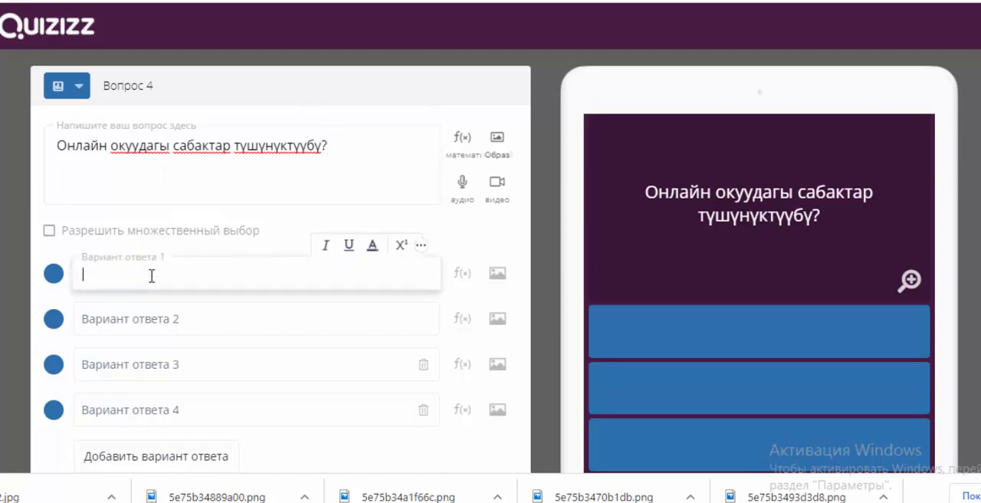
type("ооба")
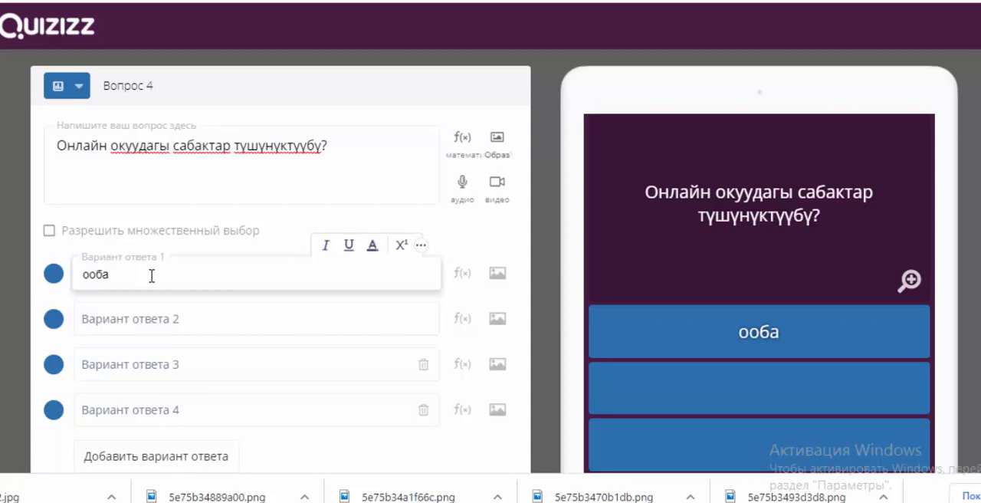
left_click(151, 320)
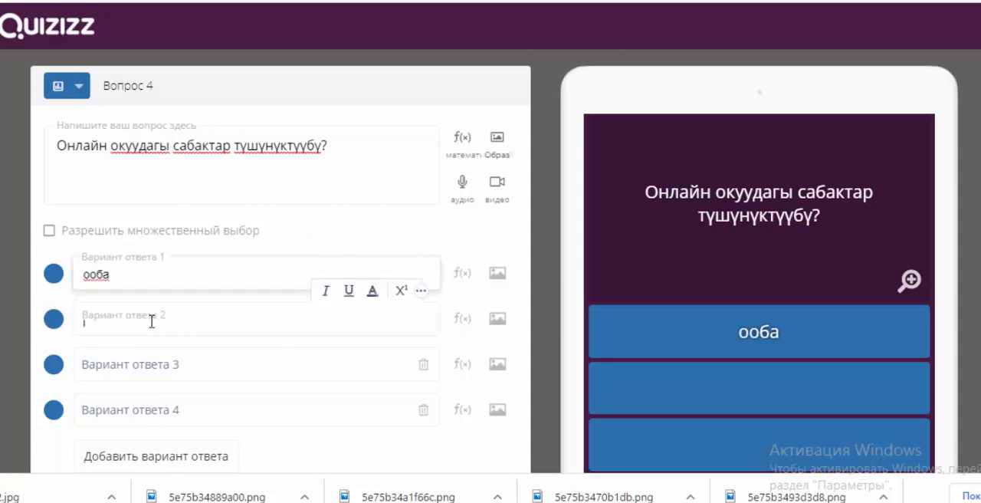
type("кээде")
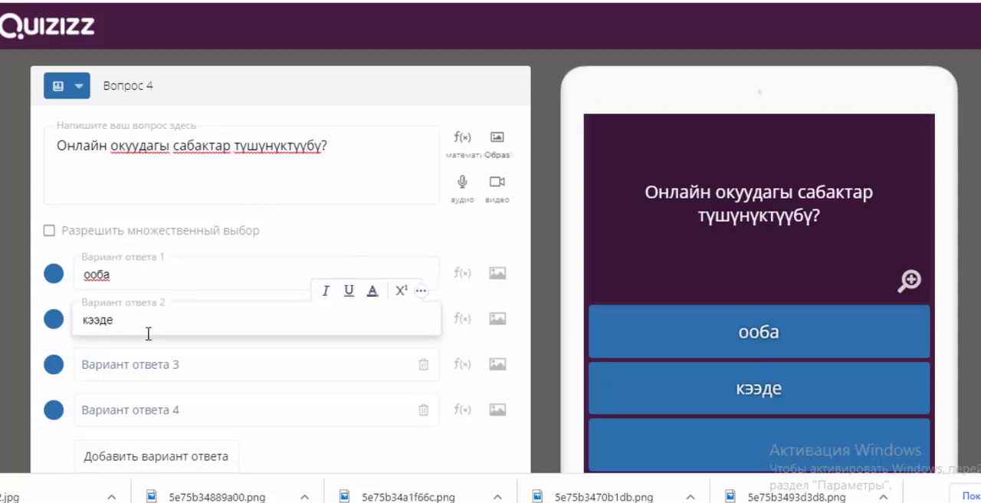
left_click(132, 368)
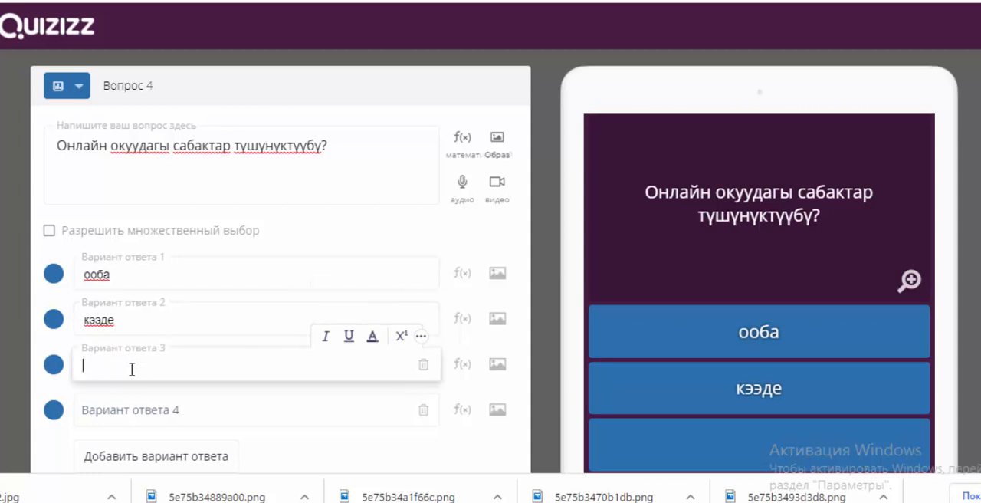
type("жок анч")
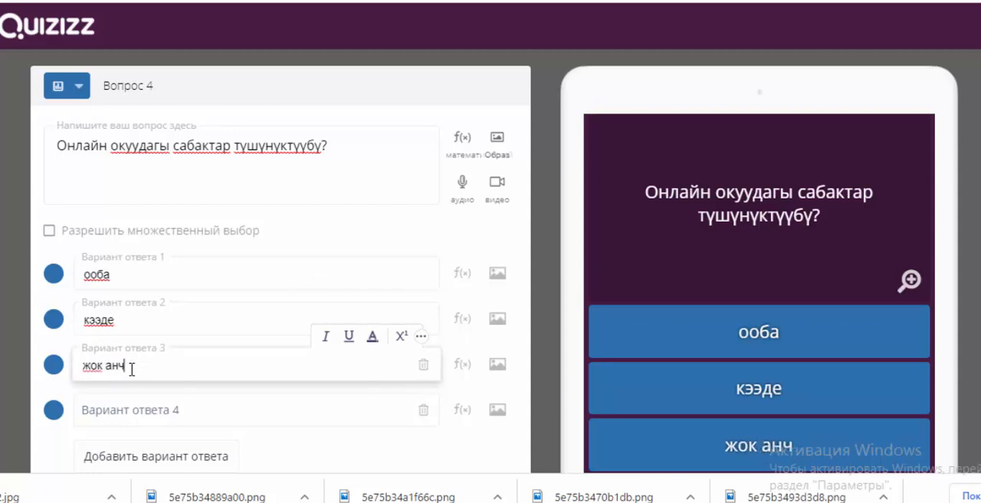
type("ейин ")
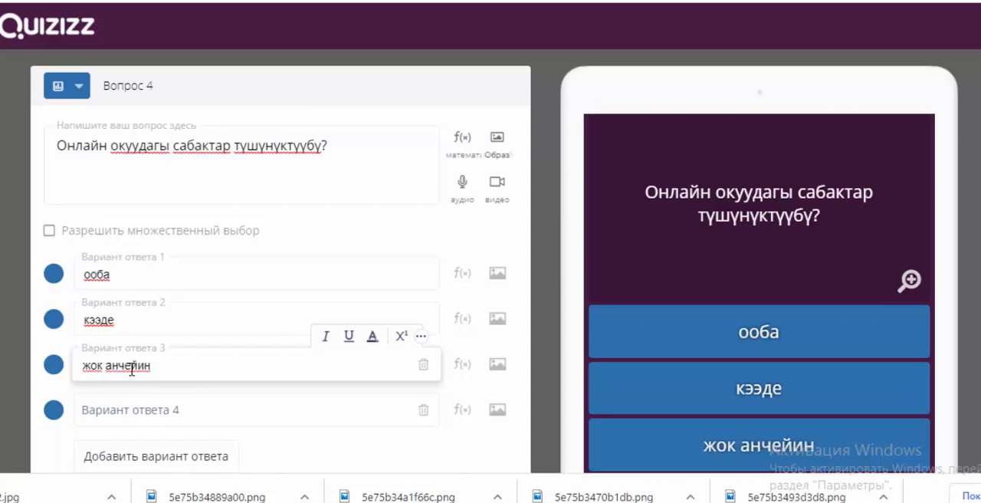
type("эмес")
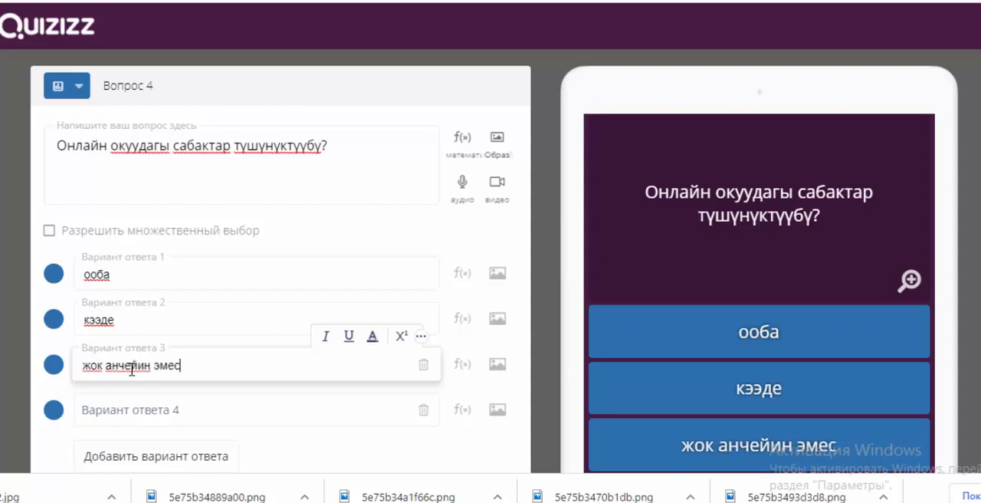
left_click(150, 408)
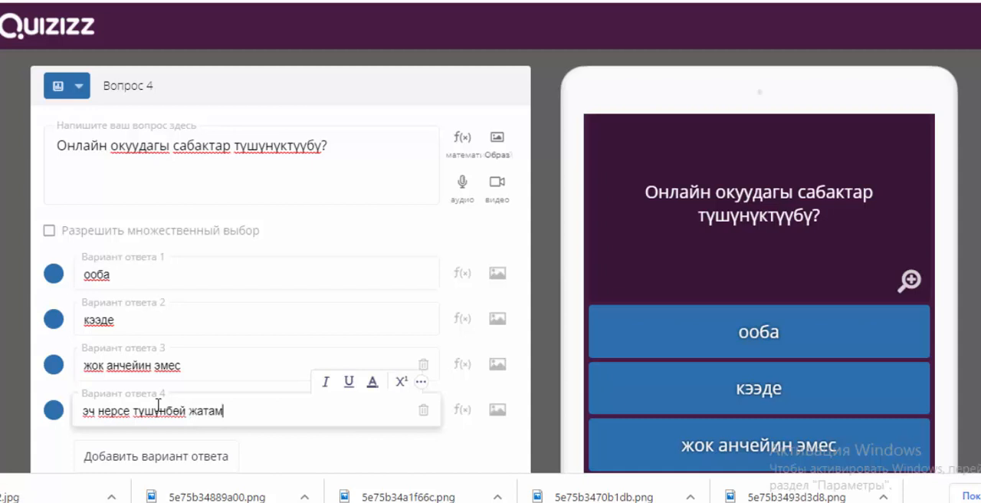
Step: Set the time limit of question 4 to 30 seconds and save the question
scroll(230, 302, "down", 2)
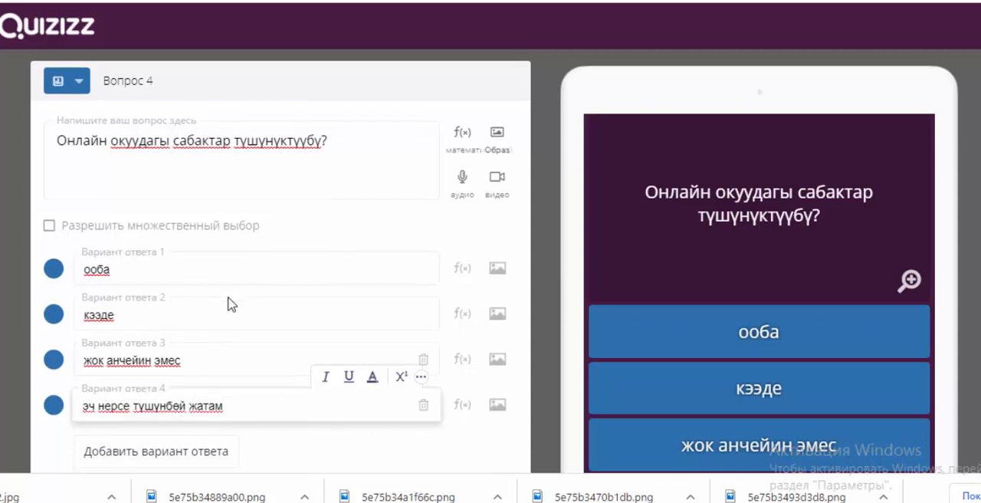
scroll(230, 302, "down", 2)
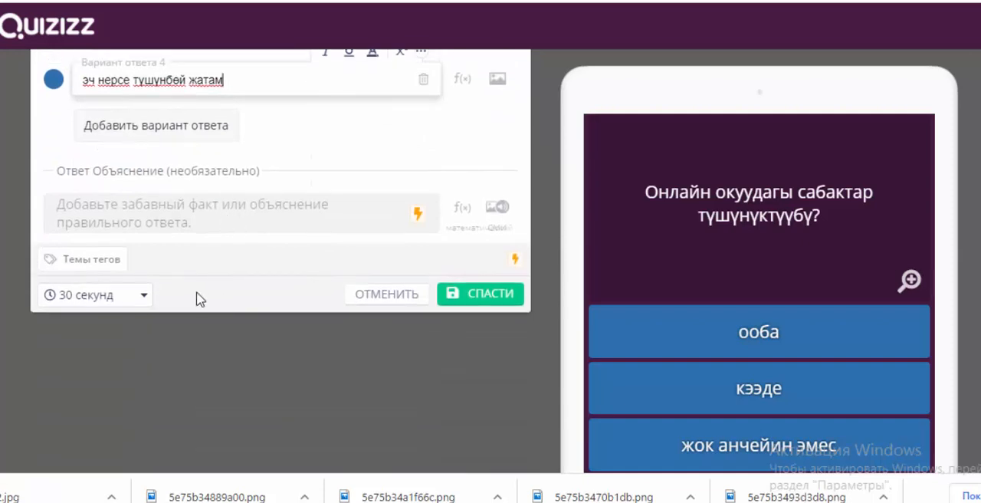
left_click(142, 296)
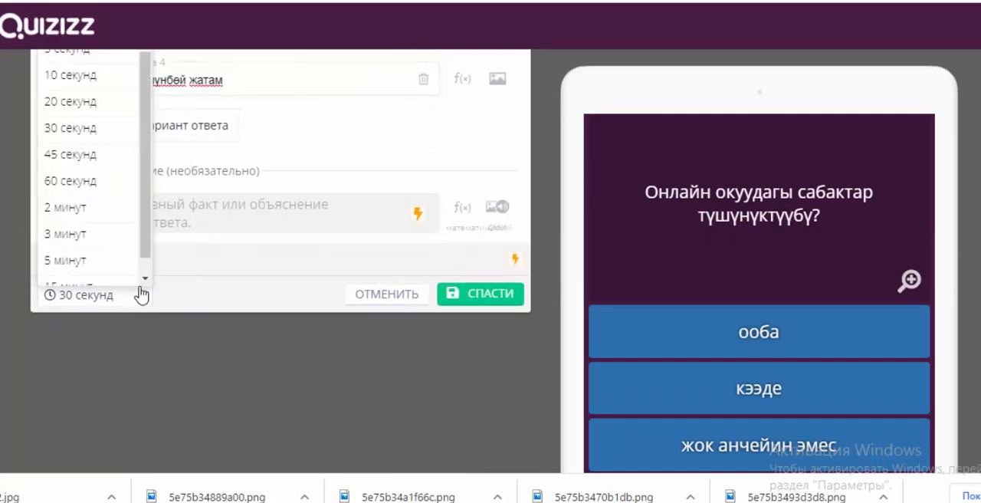
left_click(96, 128)
scroll(321, 245, "up", 3)
scroll(322, 249, "down", 4)
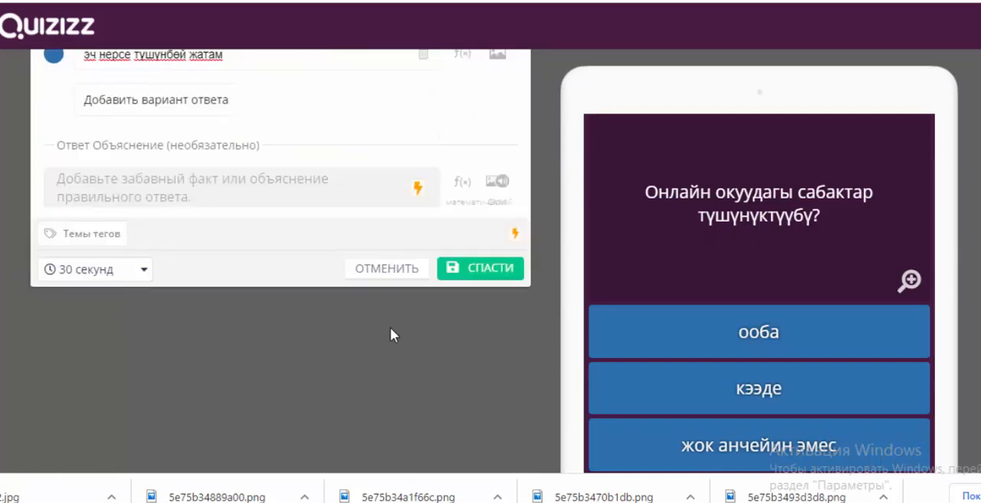
left_click(482, 187)
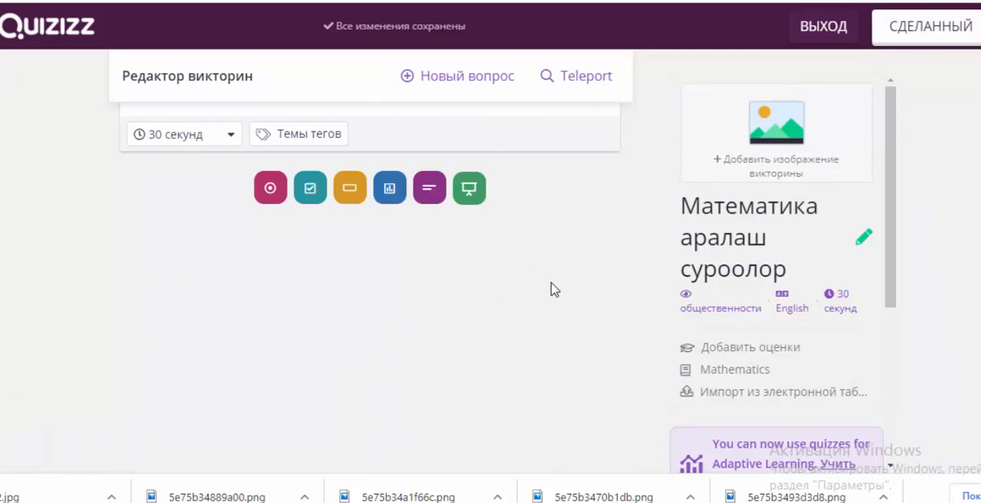
Step: Add an open-ended question 5 with the text "масса бирдиктерин жаз"
left_click(425, 198)
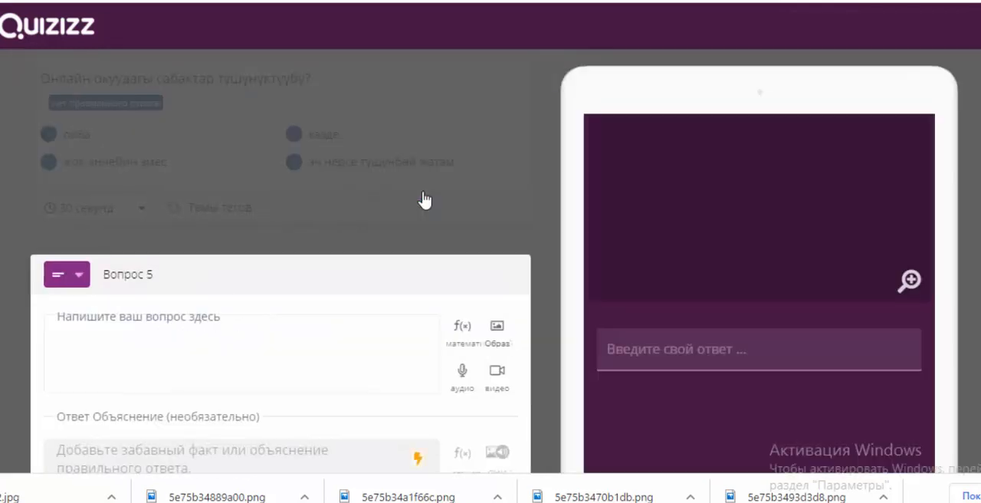
left_click(126, 145)
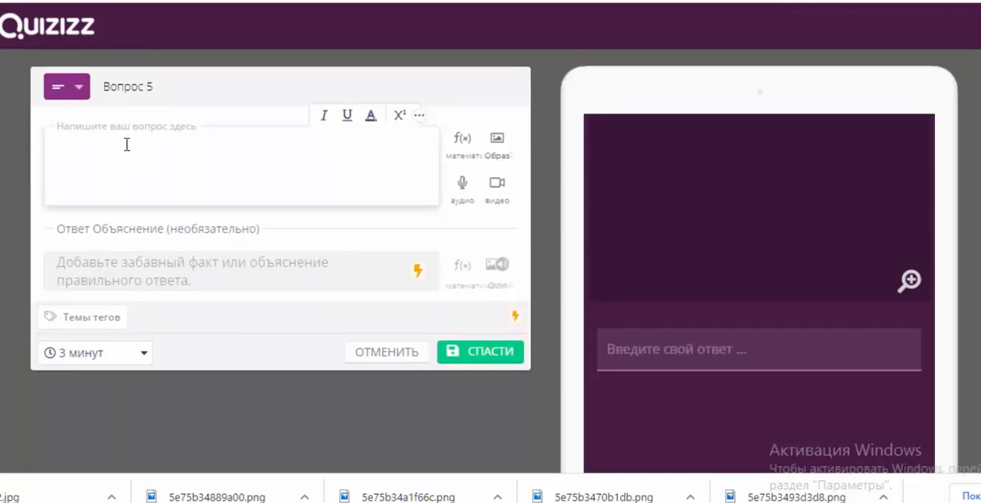
type("масса бирдикт")
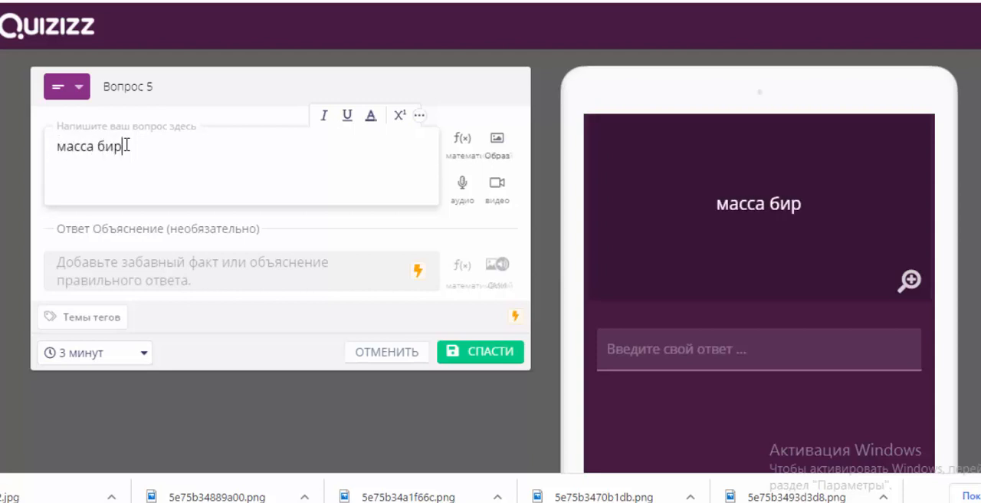
type("ерин жаз")
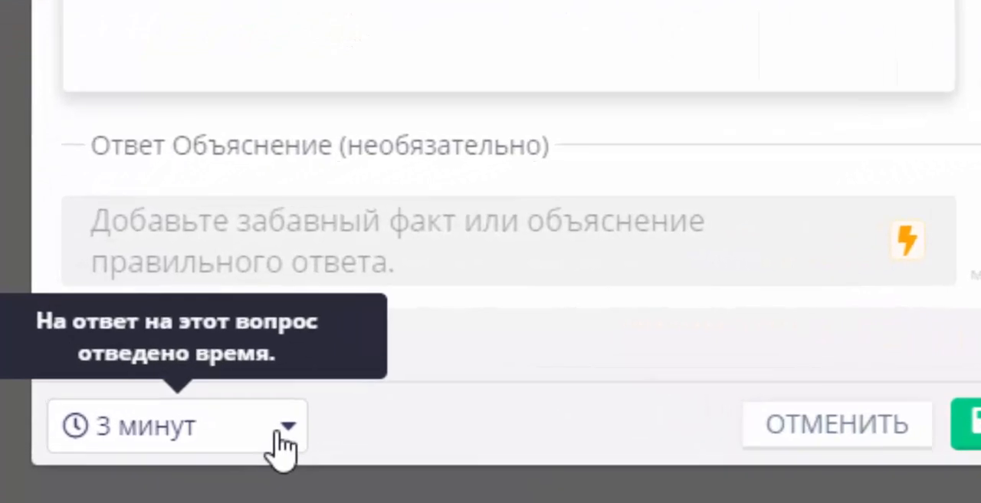
Step: Set the time limit of question 5 to 2 minutes and save the question
left_click(209, 387)
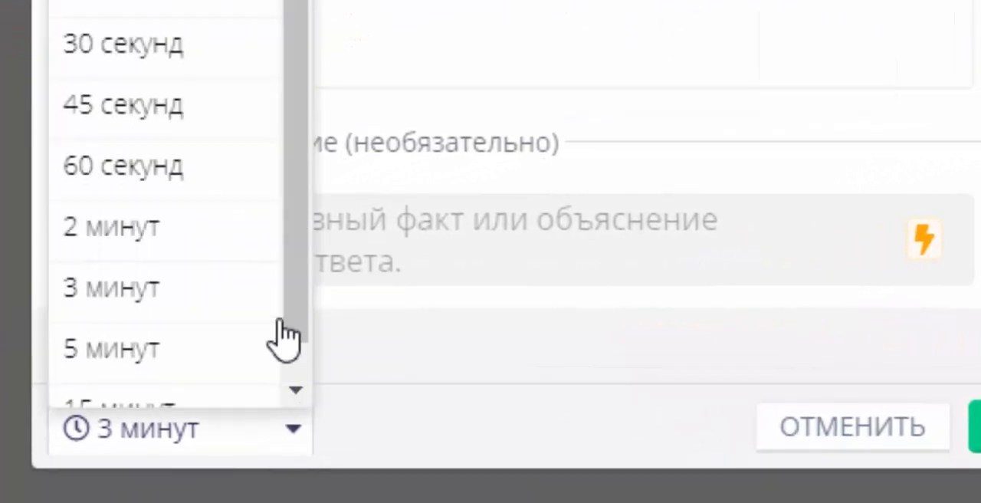
left_click(222, 230)
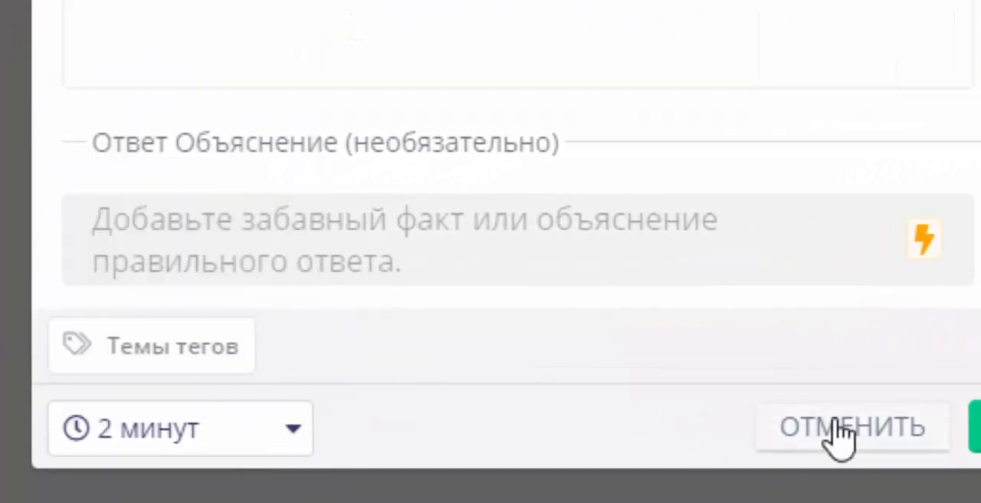
left_click(892, 440)
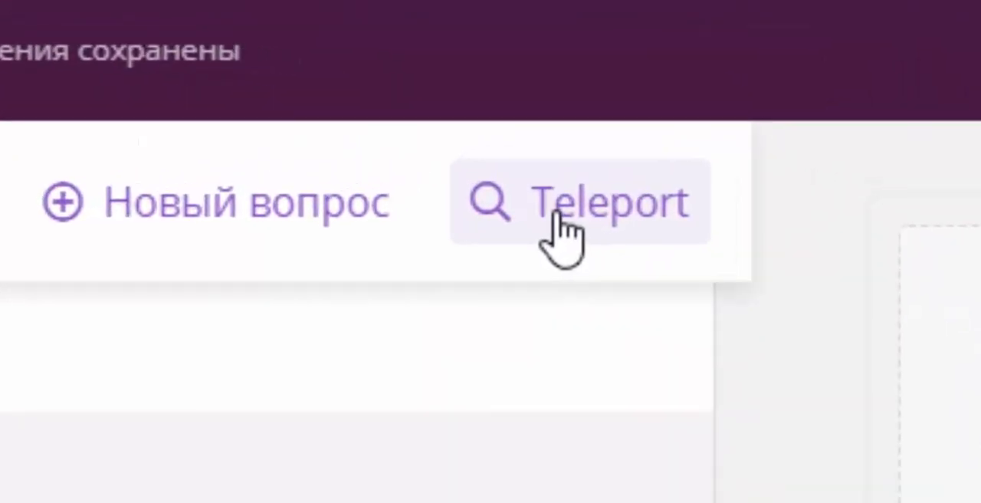
Step: Browse public quizzes through Teleport and choose the 9-question 5th-grade quiz "Математика" that starts with 18+(4+324)
left_click(560, 223)
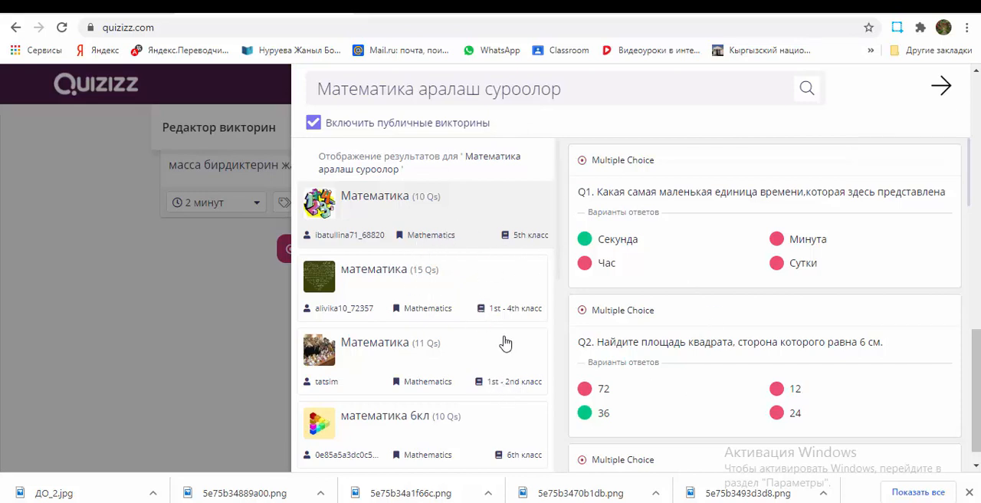
mouse_move(699, 280)
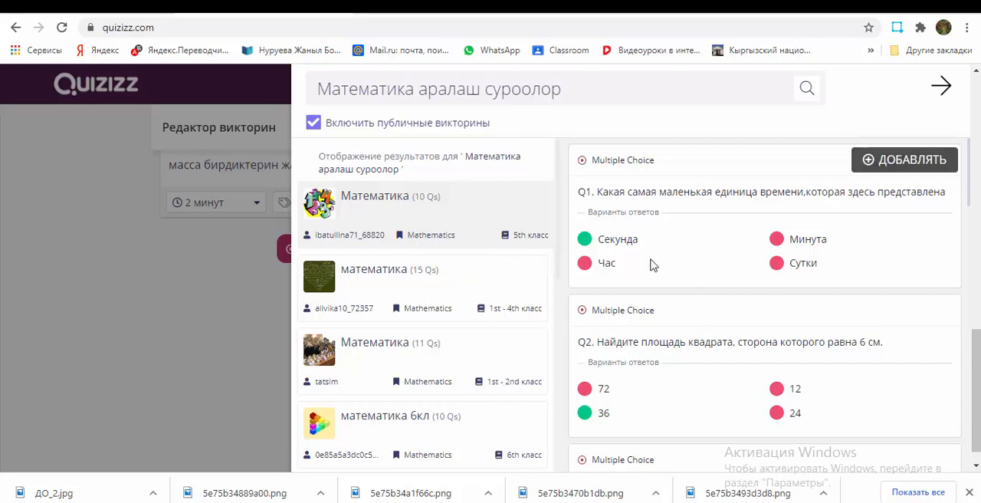
scroll(443, 311, "down", 3)
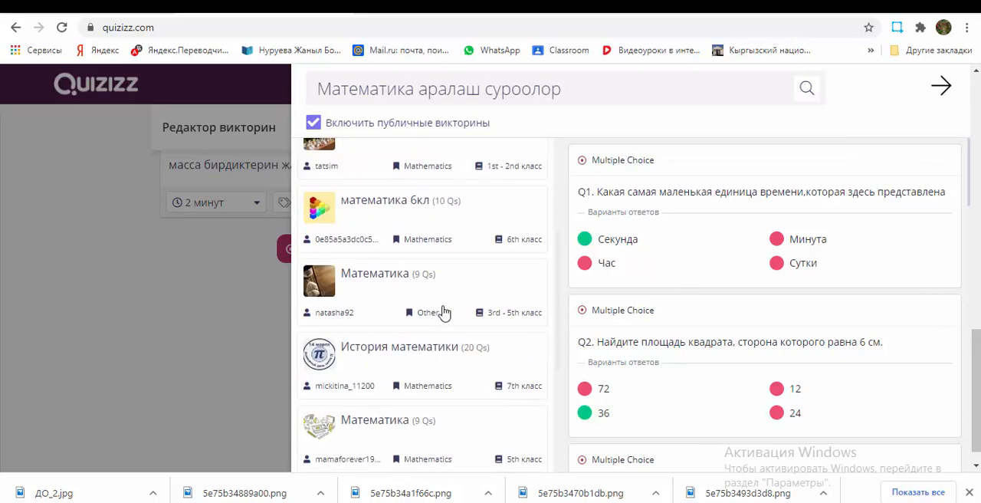
scroll(443, 311, "down", 4)
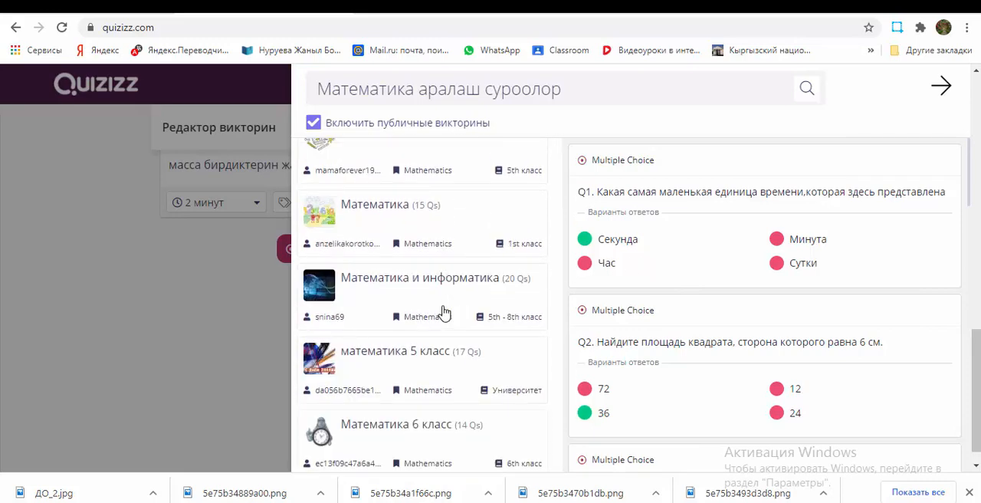
scroll(444, 312, "up", 1)
scroll(445, 313, "down", 3)
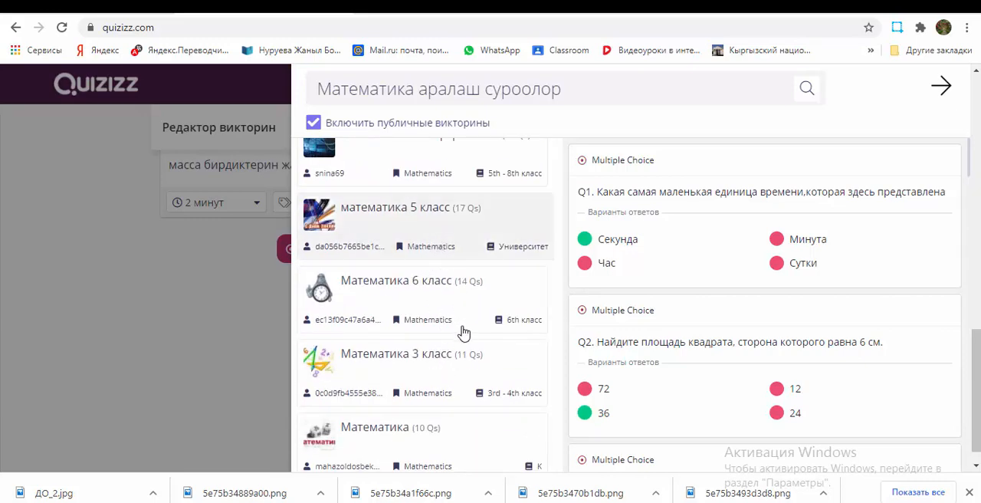
scroll(462, 330, "up", 4)
left_click(441, 311)
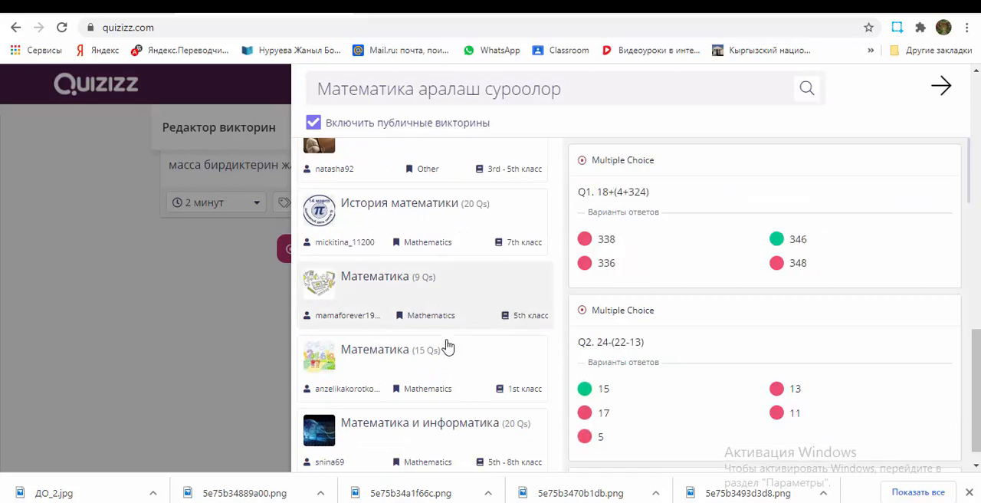
Step: Import the question "18+(4+324)" into the quiz and return to the quiz editor
mouse_move(699, 263)
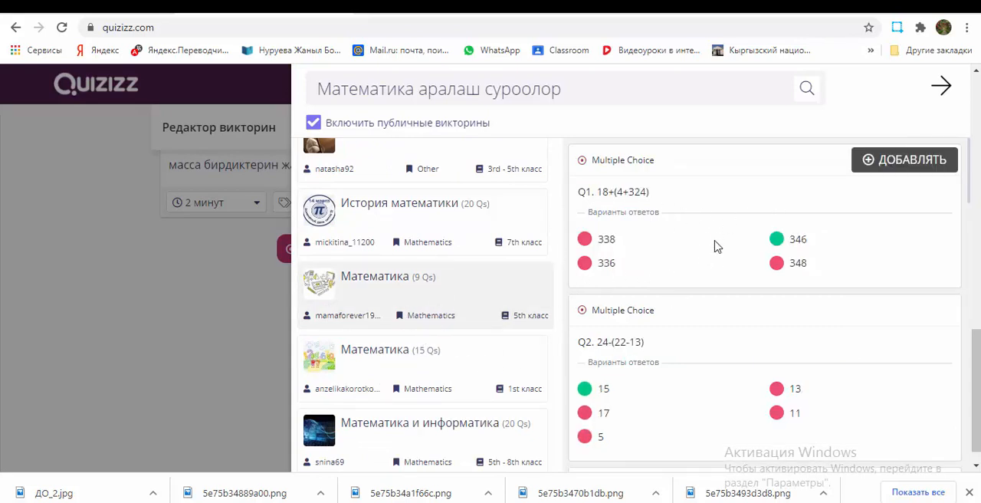
left_click(868, 161)
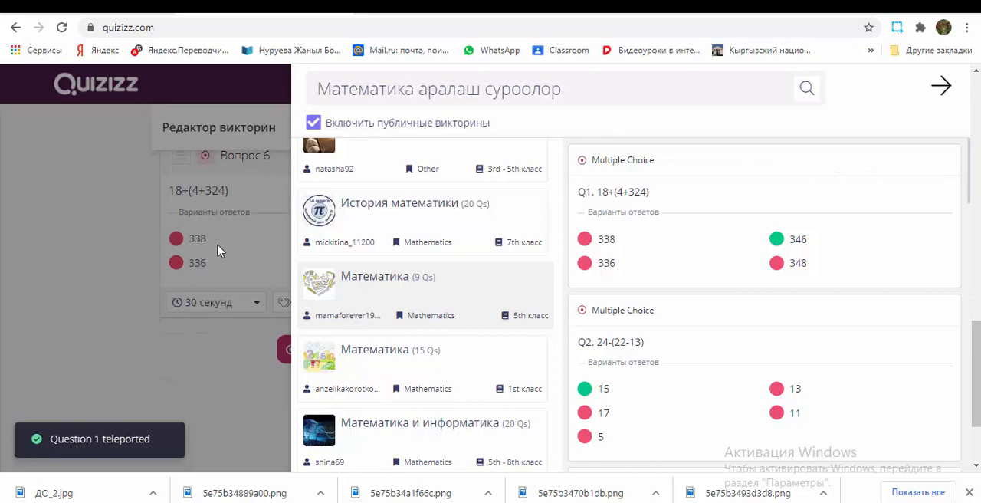
left_click(940, 88)
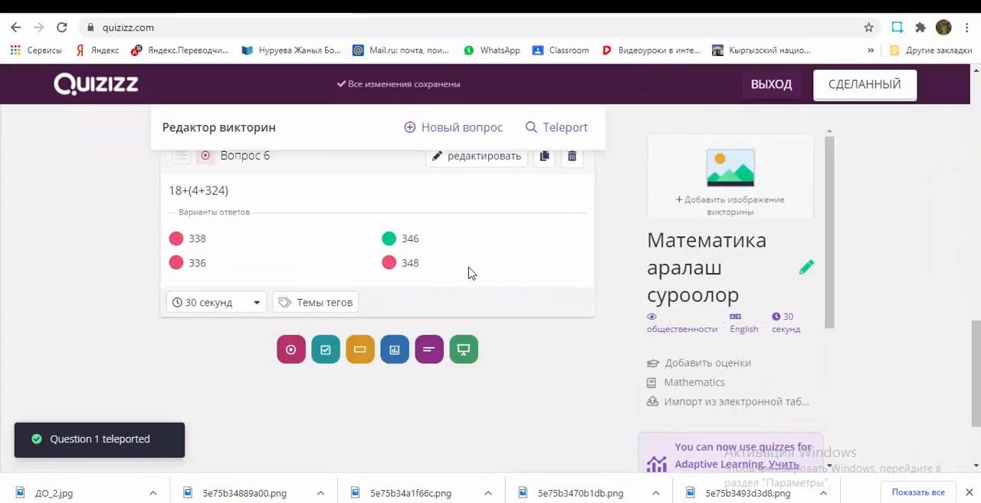
Step: Upload the picture 5e75b34a1f66c as the quiz's title image
scroll(469, 273, "up", 3)
scroll(468, 272, "down", 2)
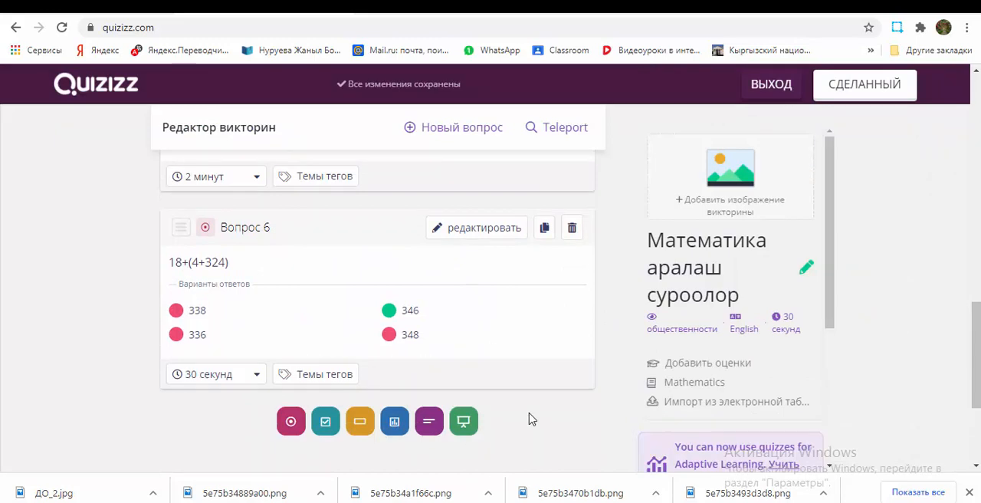
scroll(531, 418, "up", 3)
scroll(531, 418, "down", 5)
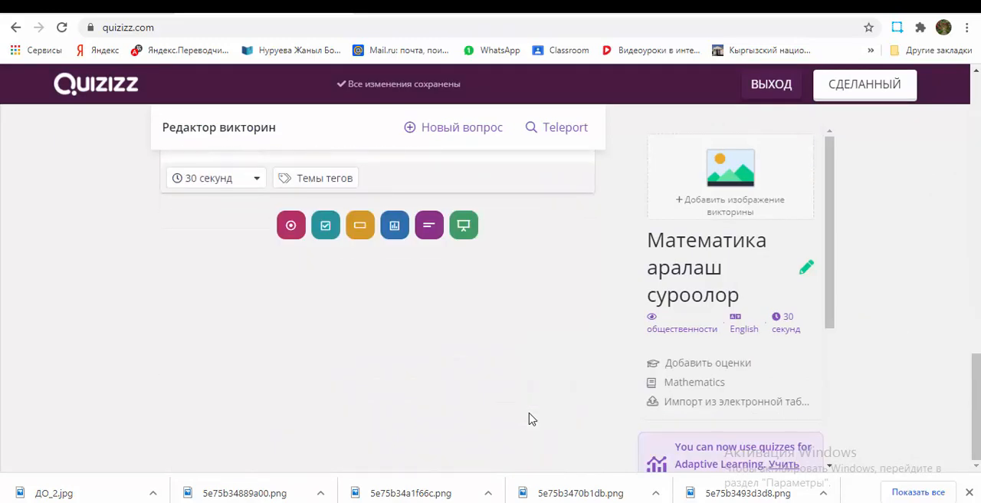
scroll(824, 395, "down", 3)
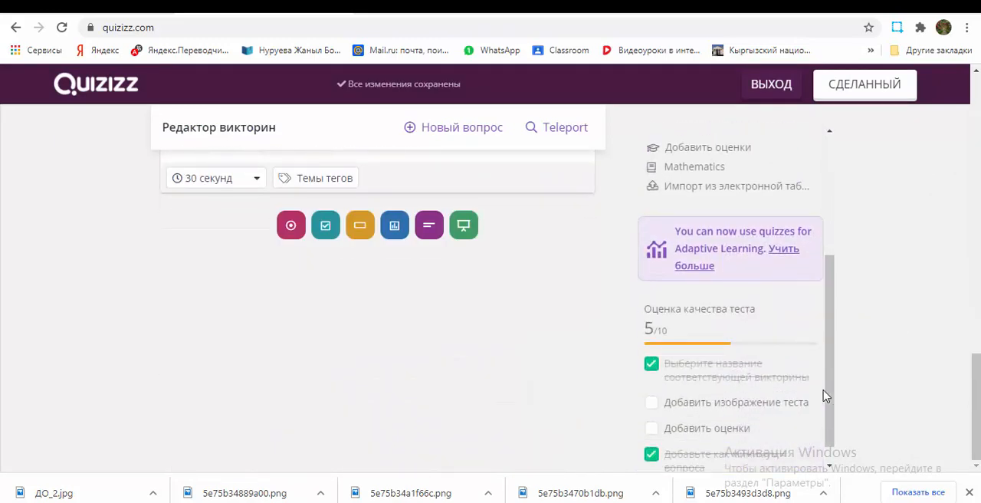
scroll(825, 395, "up", 3)
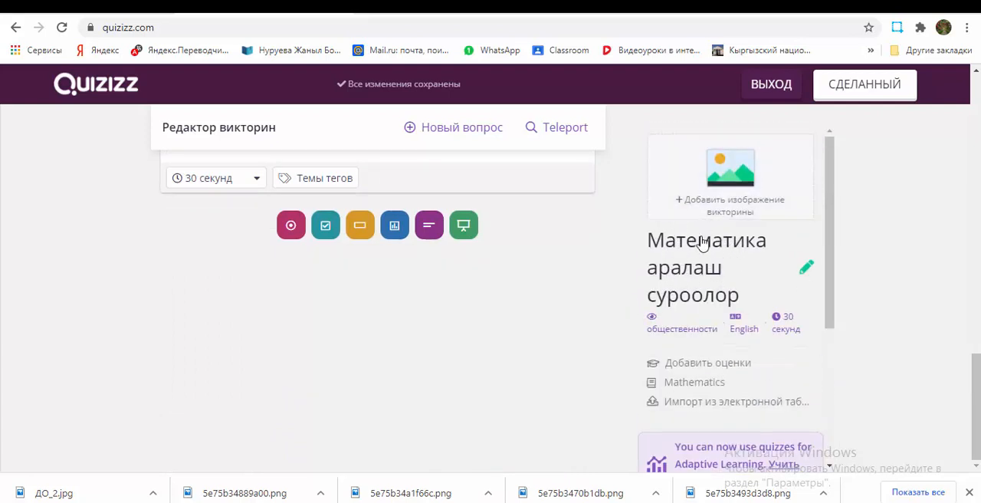
mouse_move(708, 319)
left_click(725, 182)
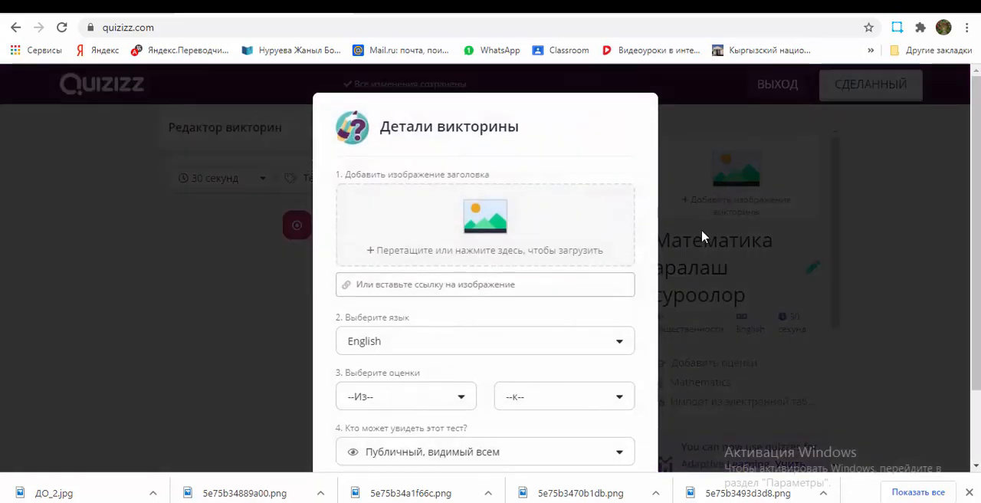
left_click(432, 228)
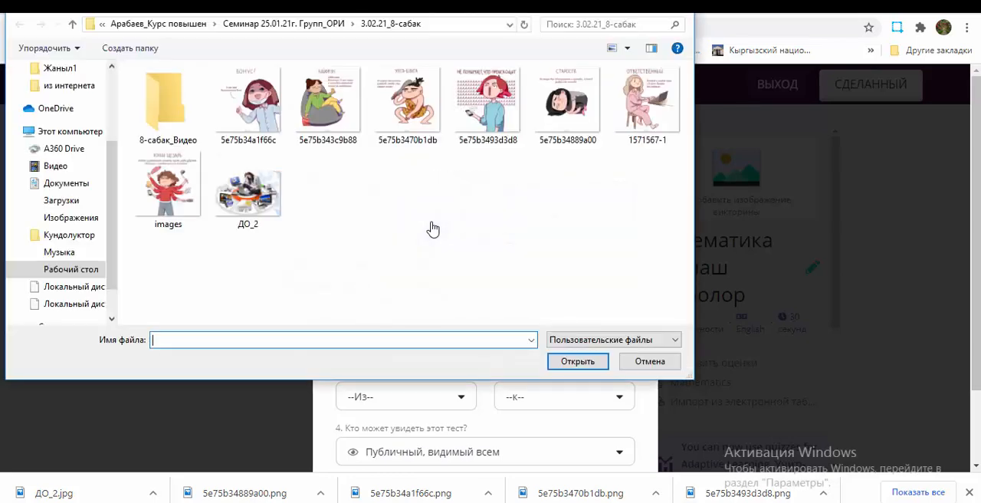
left_click(578, 363)
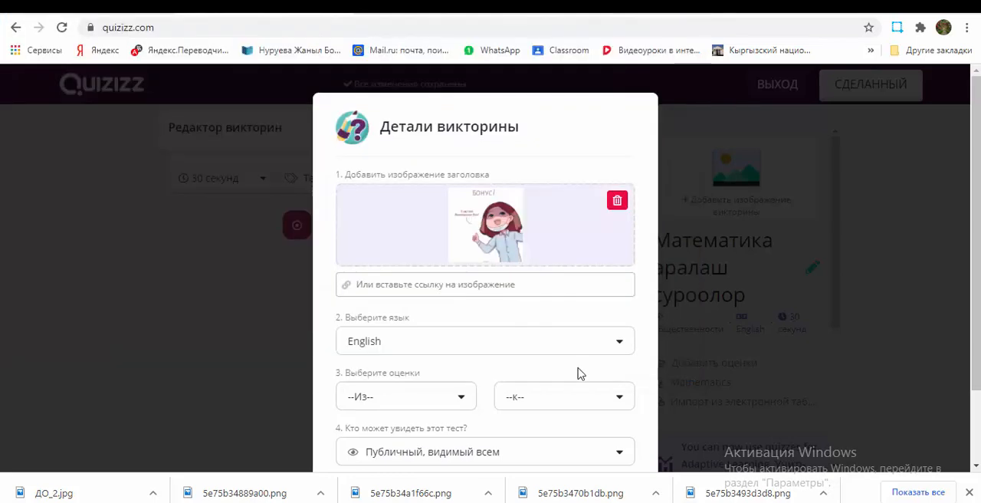
Step: Set the quiz language to "Kirghiz, Kyrgyz" in the quiz details
left_click(621, 346)
scroll(583, 383, "down", 3)
scroll(570, 389, "down", 12)
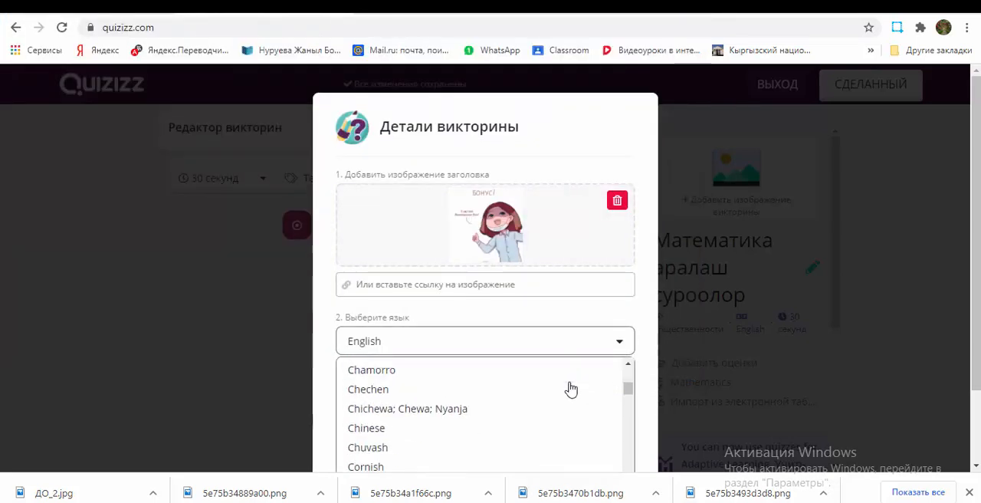
scroll(545, 413, "down", 10)
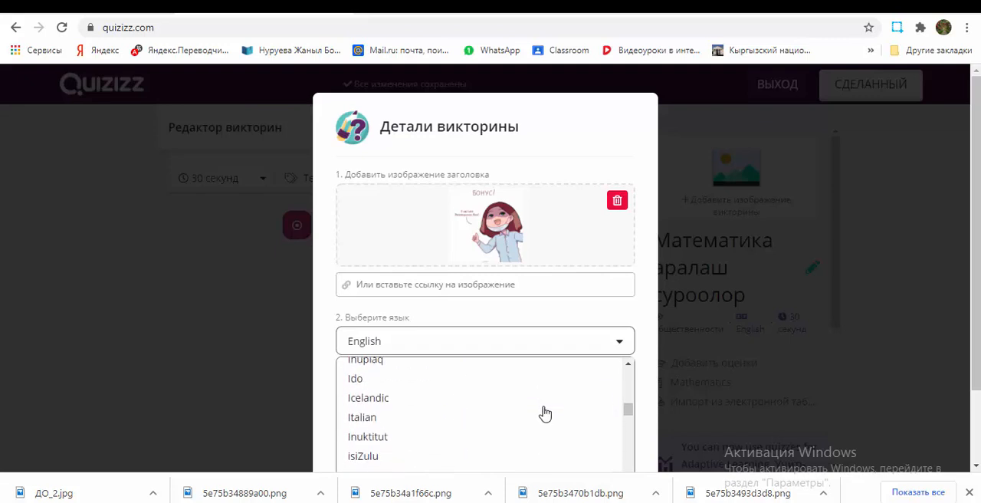
scroll(545, 413, "up", 2)
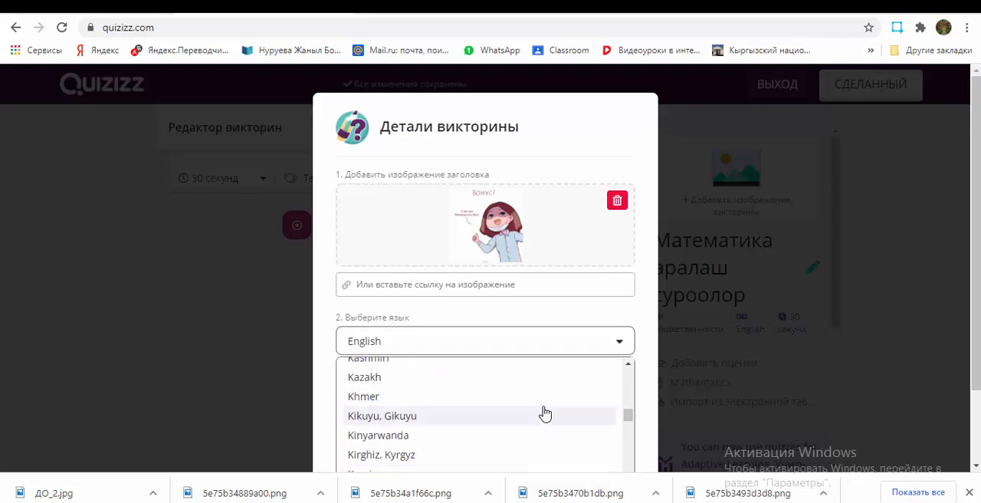
scroll(544, 414, "down", 2)
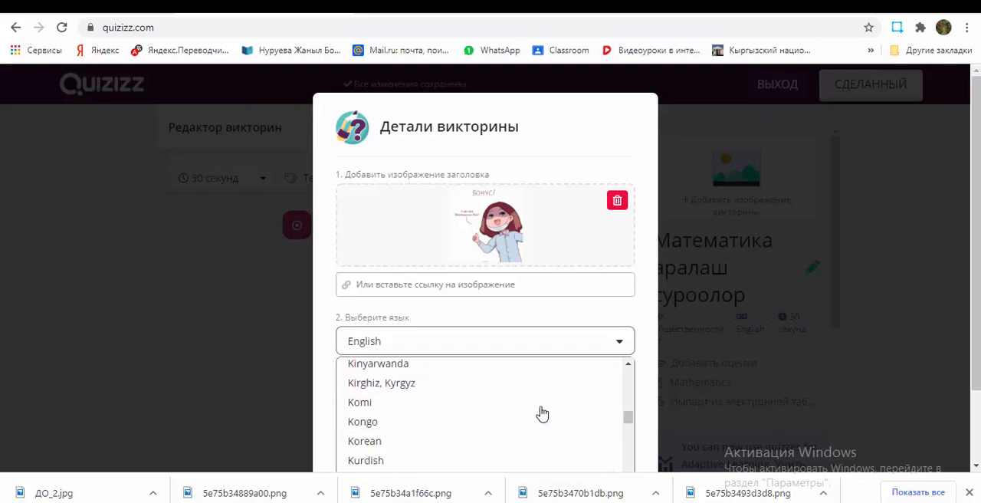
left_click(462, 391)
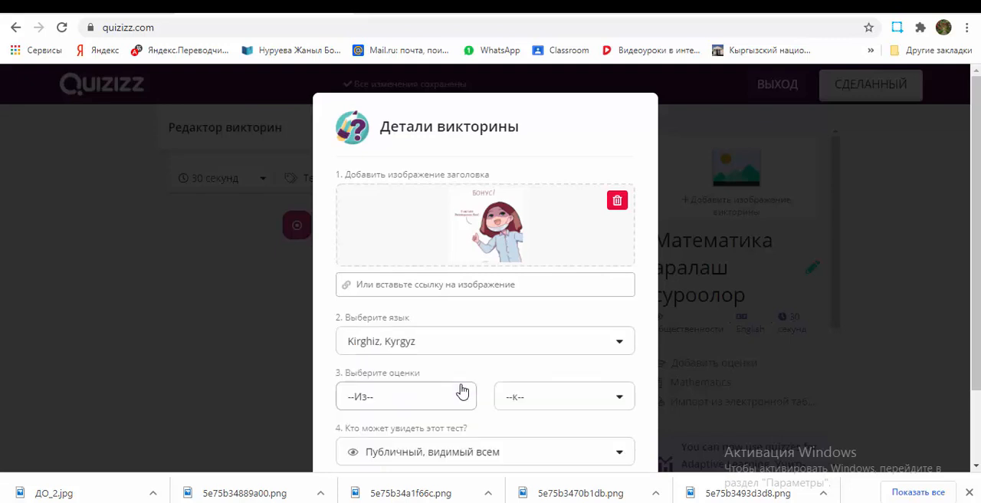
Step: Set the grade range from 3rd to 3rd and save the quiz details
left_click(460, 400)
scroll(460, 400, "down", 5)
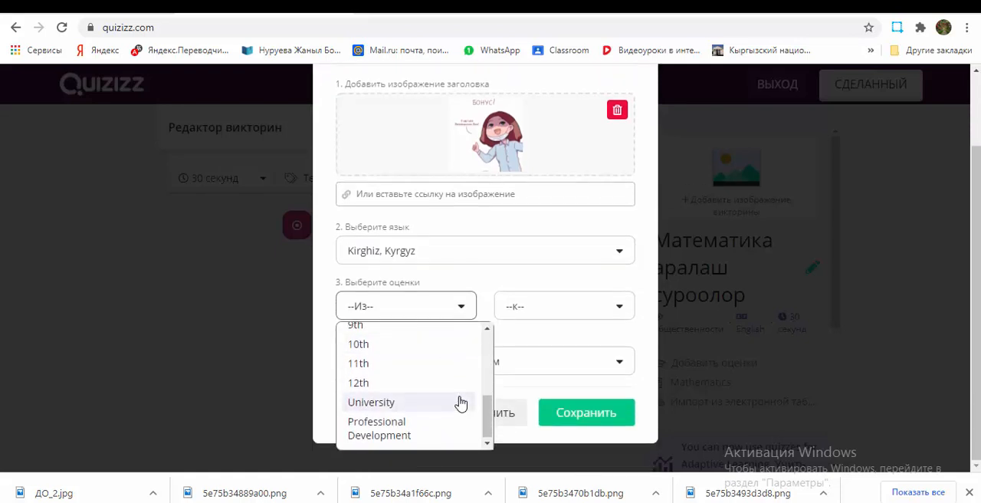
scroll(458, 402, "up", 4)
left_click(433, 352)
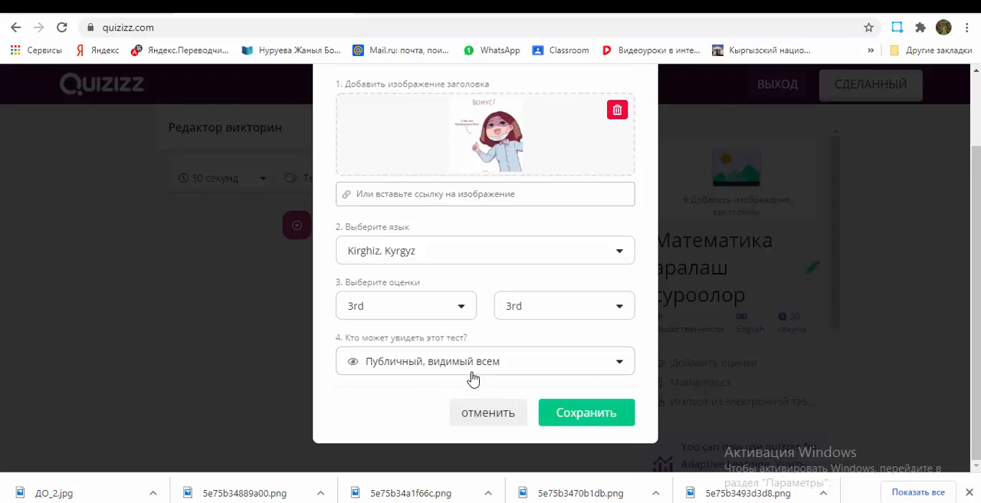
left_click(586, 414)
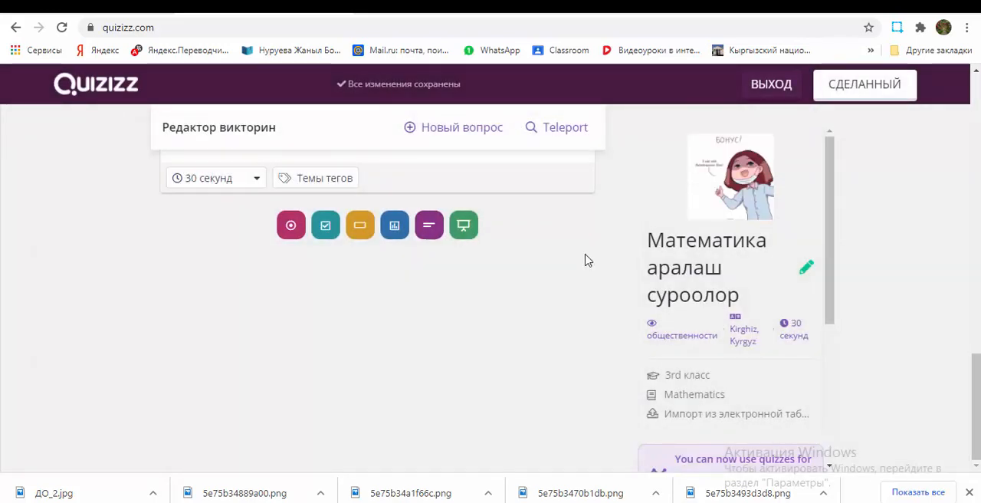
Step: Look over the quiz's questions, then finish editing and open the completed quiz's page
scroll(584, 261, "up", 15)
scroll(584, 260, "down", 15)
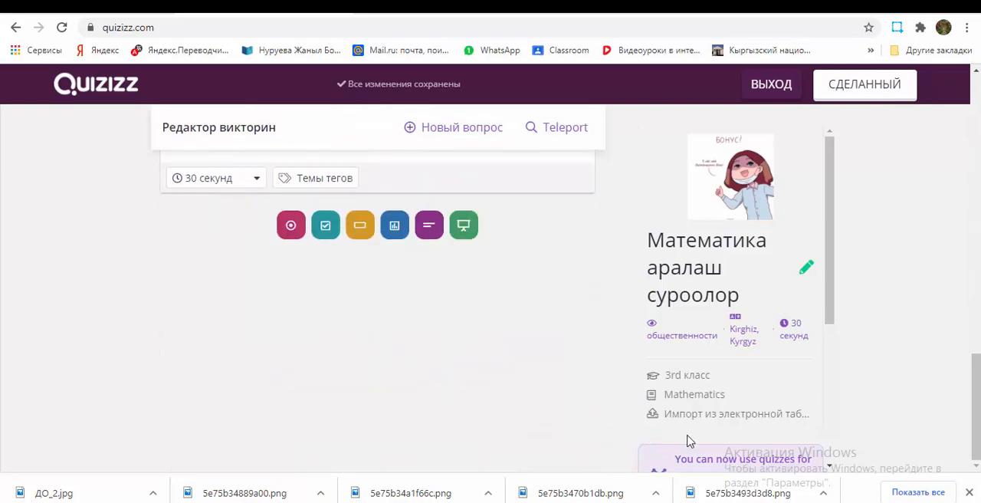
scroll(848, 432, "up", 15)
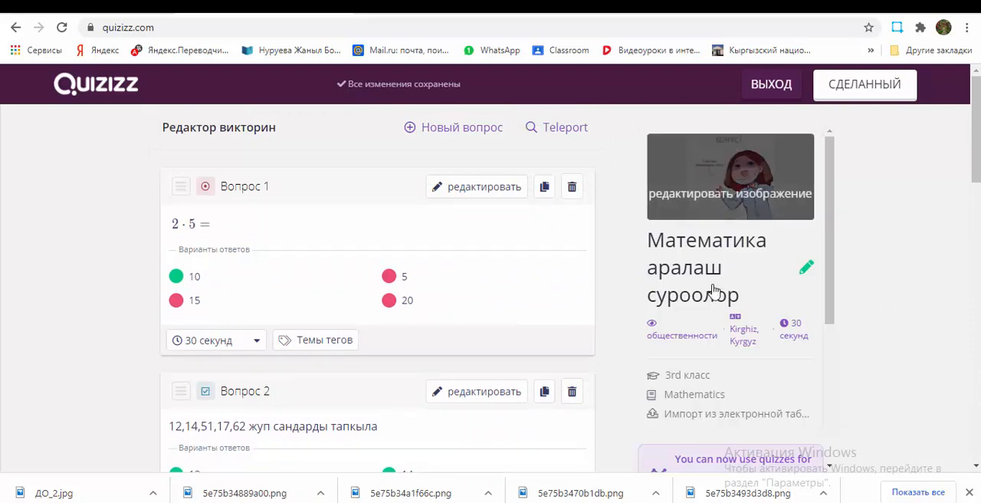
left_click(864, 89)
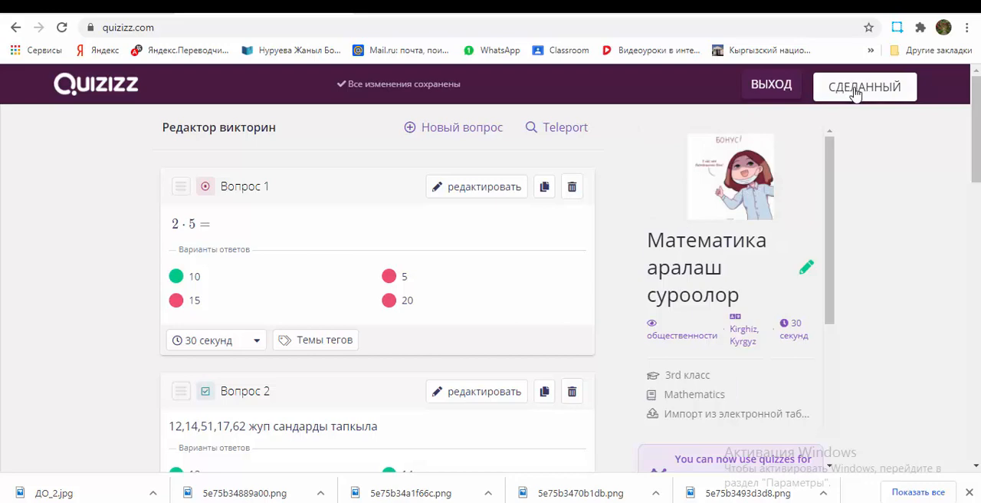
left_click(856, 90)
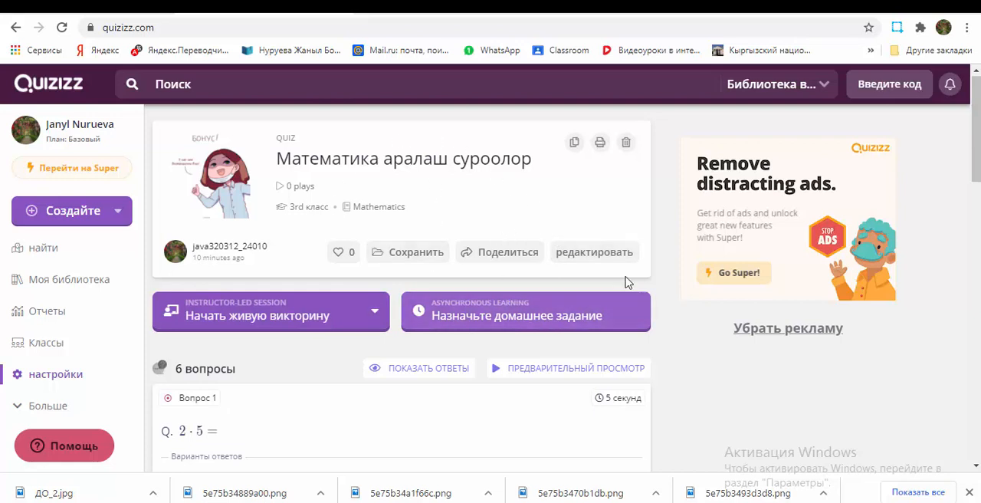
Step: Set up an instructor-led live quiz session in classic mode
left_click(367, 316)
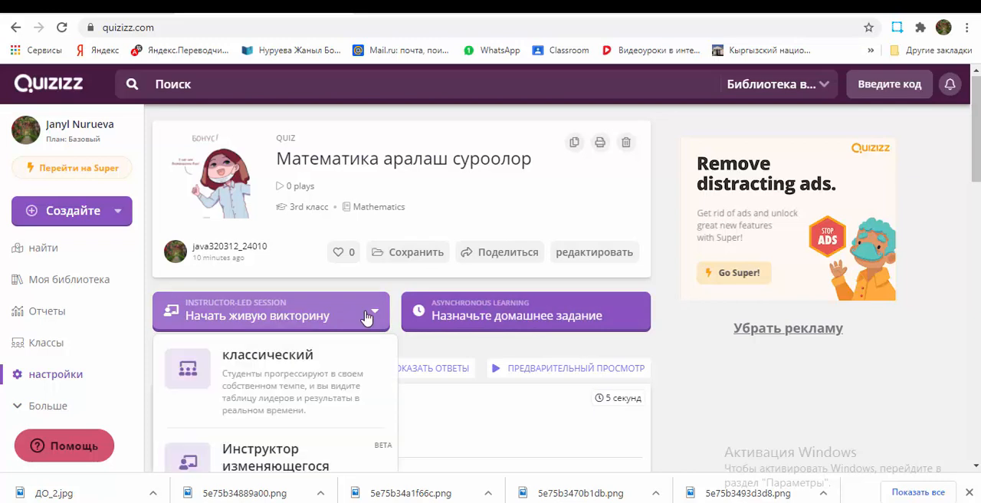
scroll(344, 374, "down", 2)
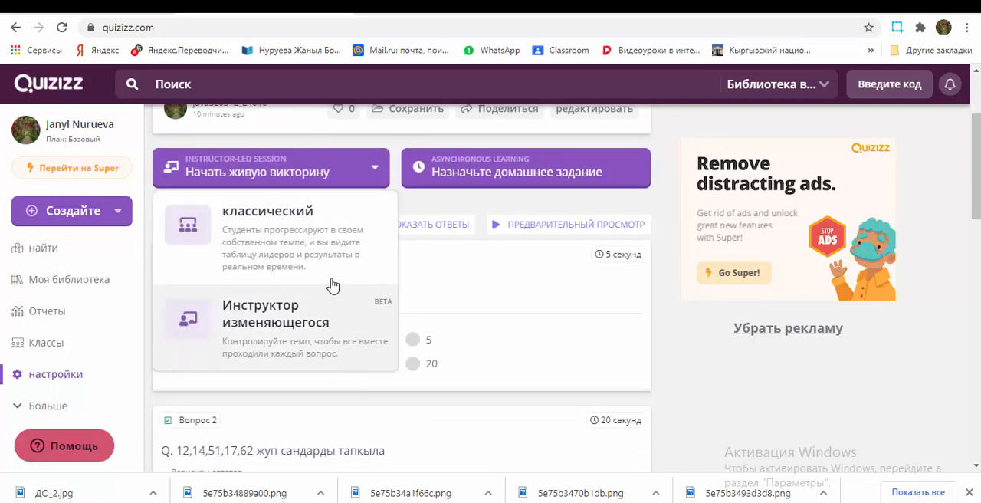
left_click(271, 244)
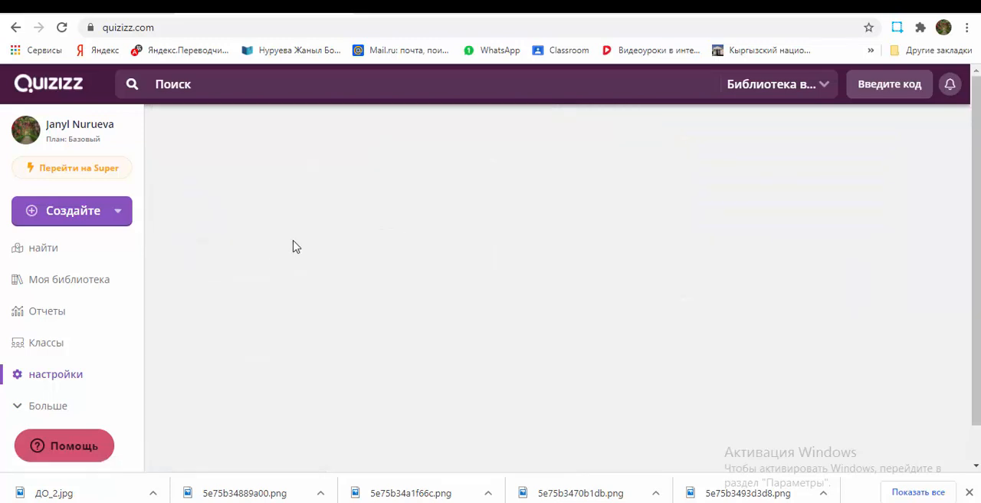
Step: Look through the live session's class assignment, participant attempts, answer display, adaptive learning, activity and meme settings
scroll(734, 293, "down", 2)
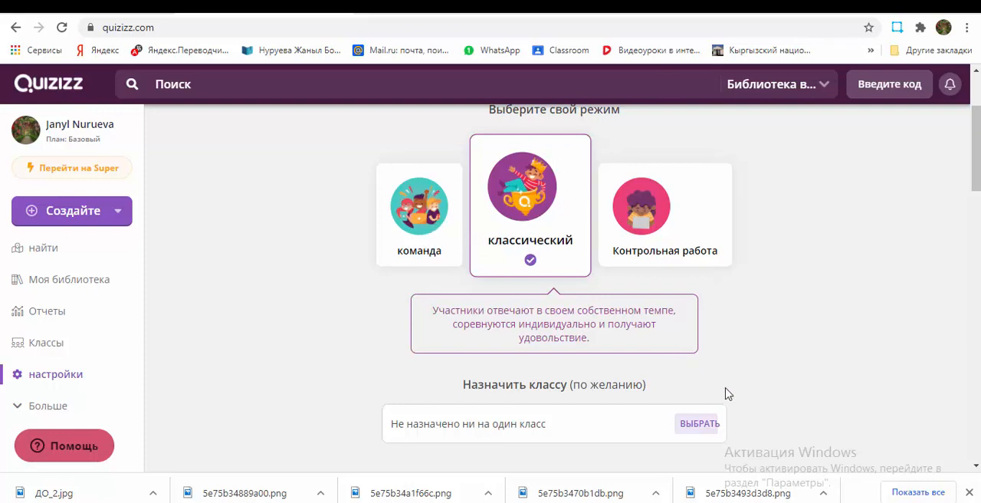
scroll(727, 393, "down", 2)
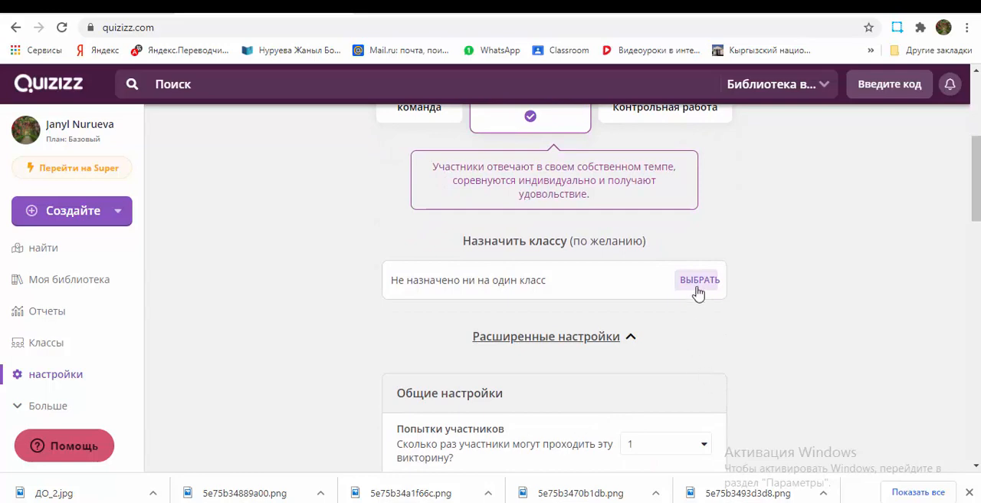
scroll(691, 325, "down", 4)
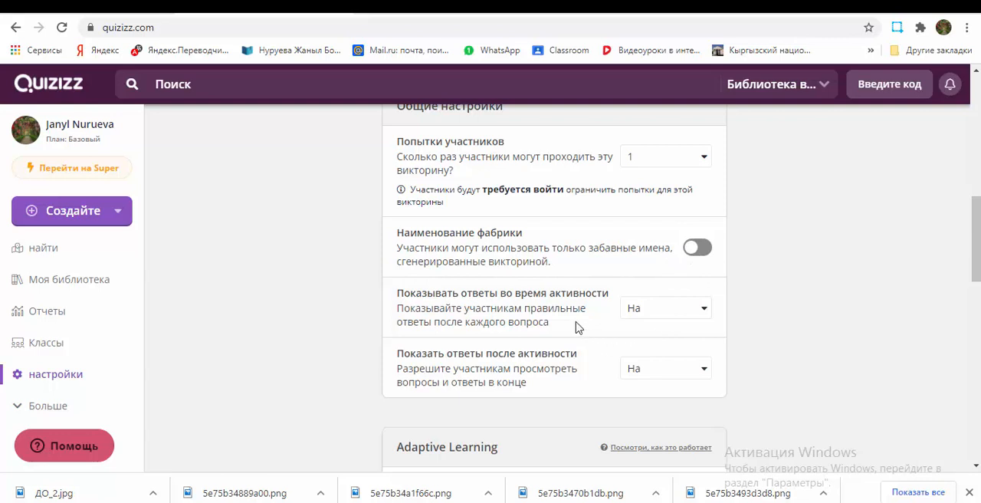
scroll(564, 324, "down", 1)
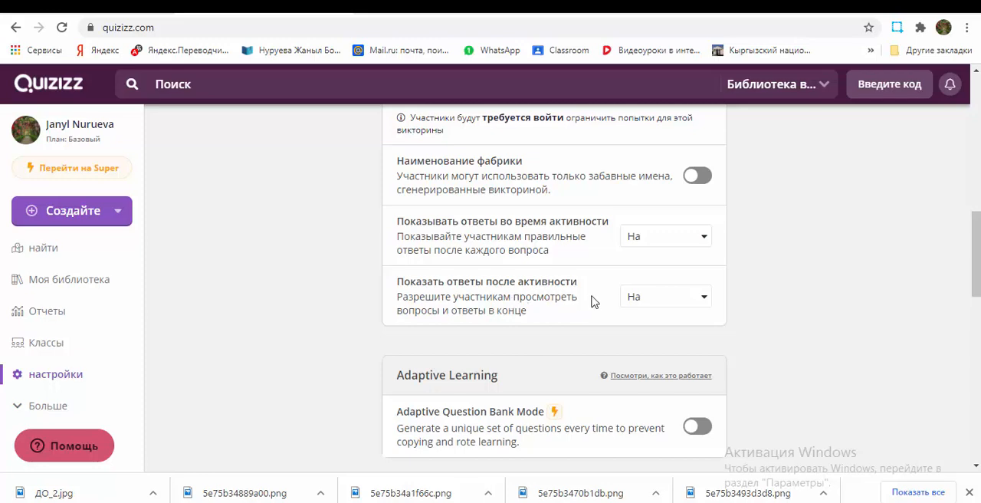
scroll(570, 414, "down", 1)
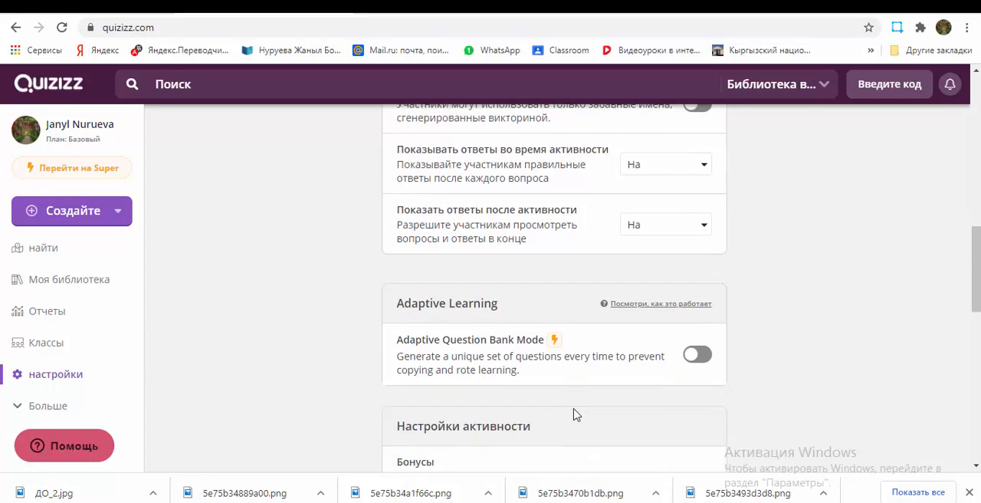
scroll(575, 414, "down", 1)
scroll(574, 412, "down", 1)
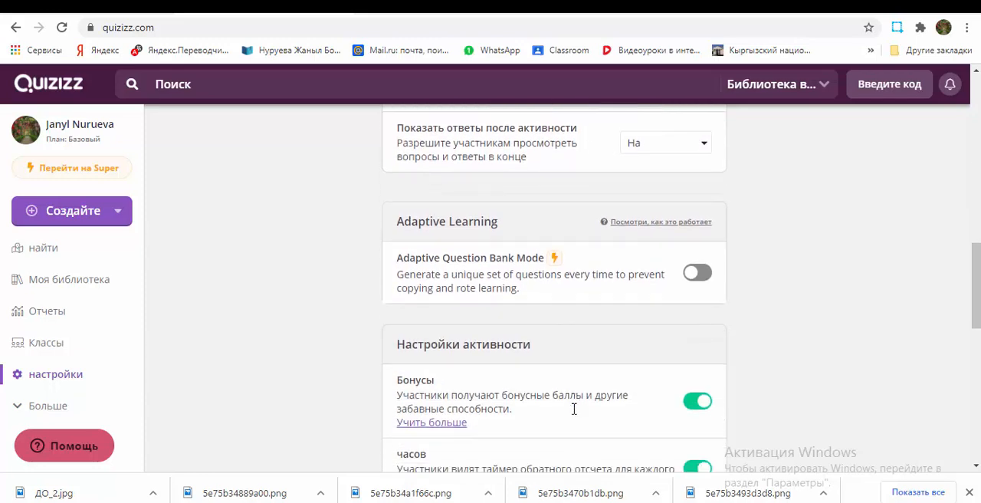
scroll(574, 409, "down", 1)
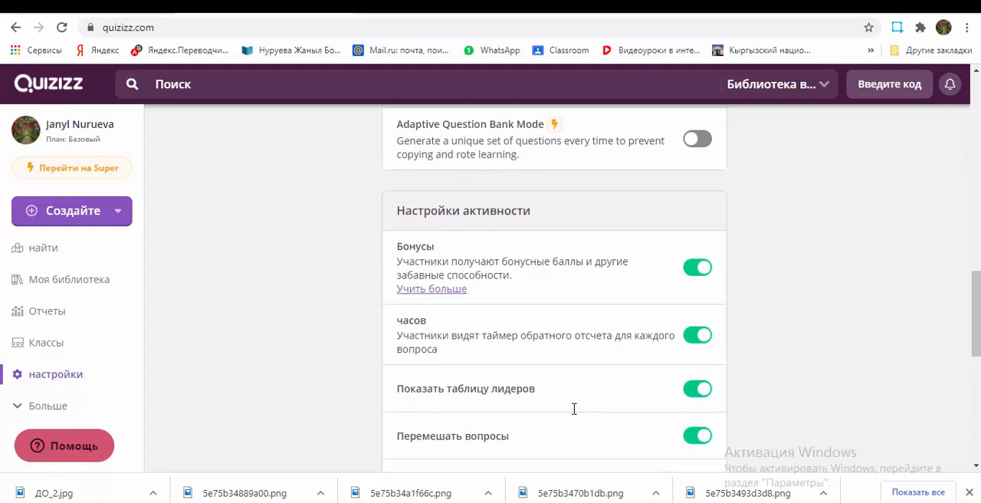
scroll(573, 410, "down", 1)
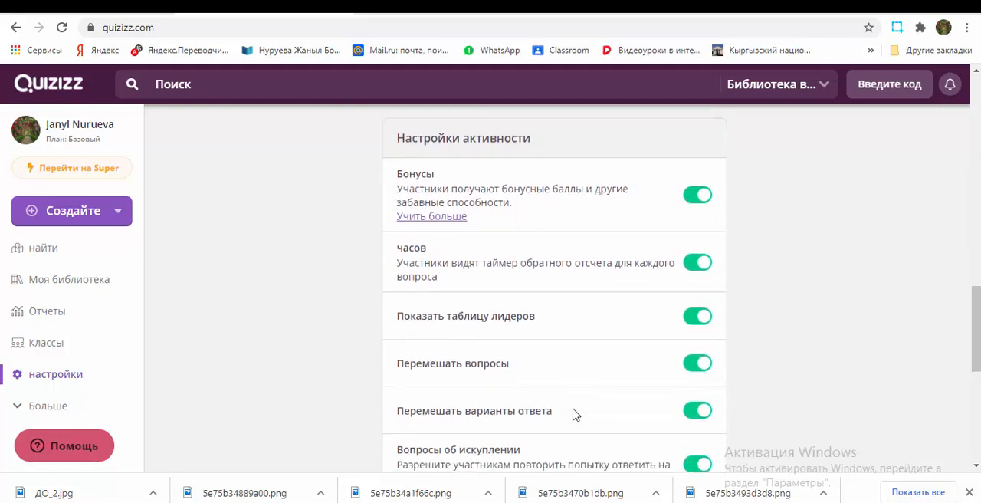
scroll(575, 414, "down", 1)
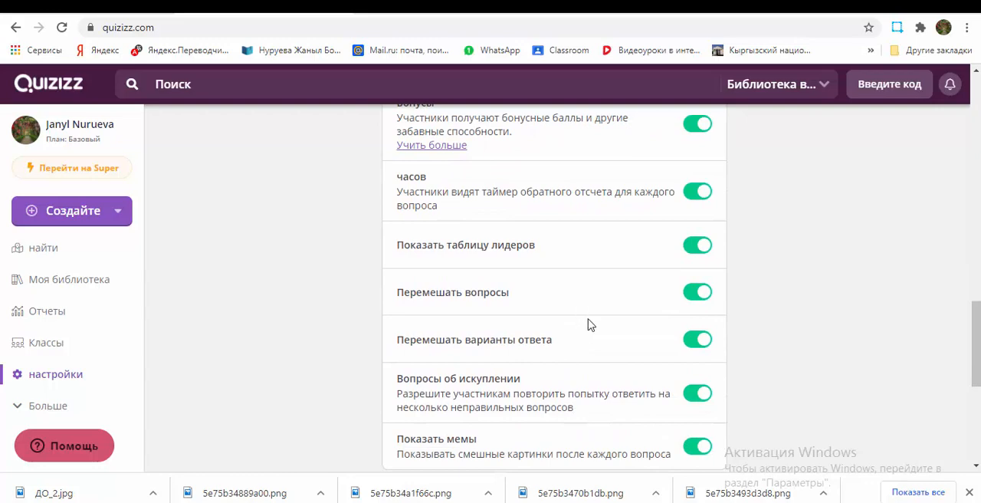
scroll(618, 330, "down", 2)
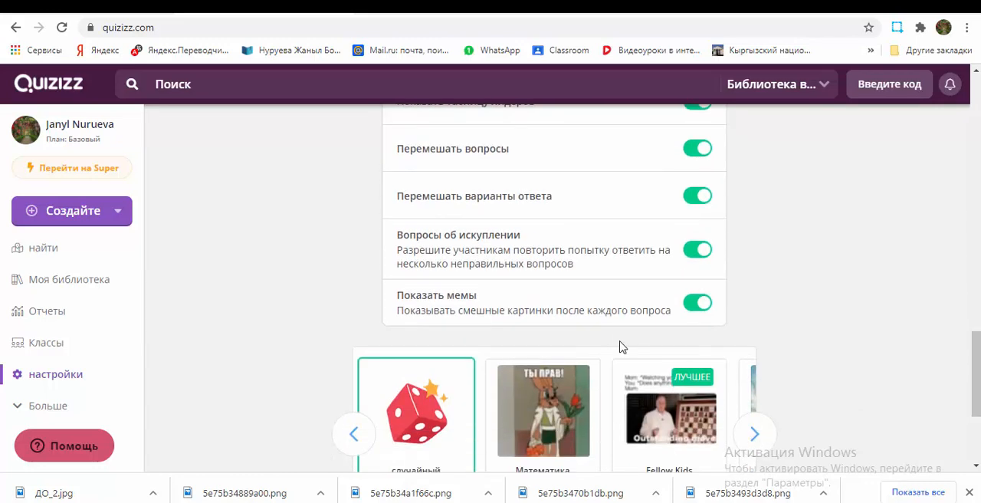
scroll(621, 353, "down", 1)
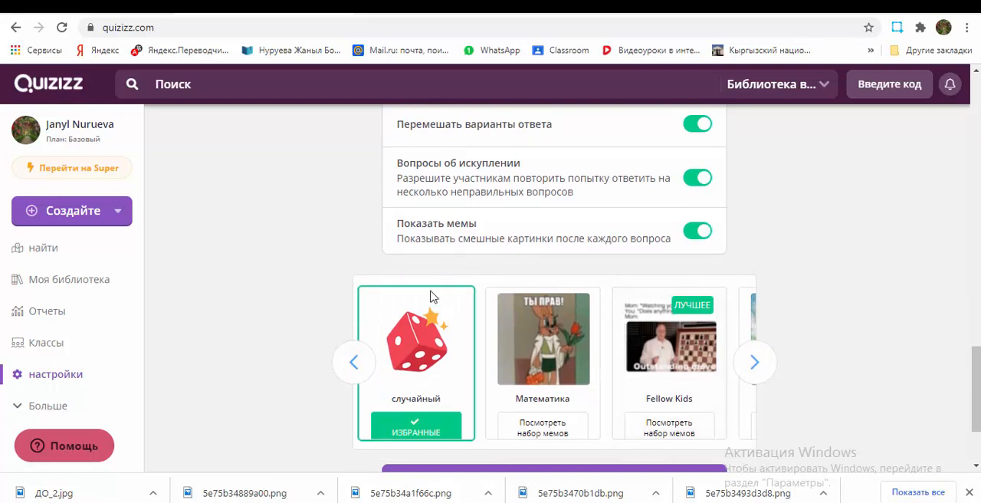
scroll(575, 409, "down", 2)
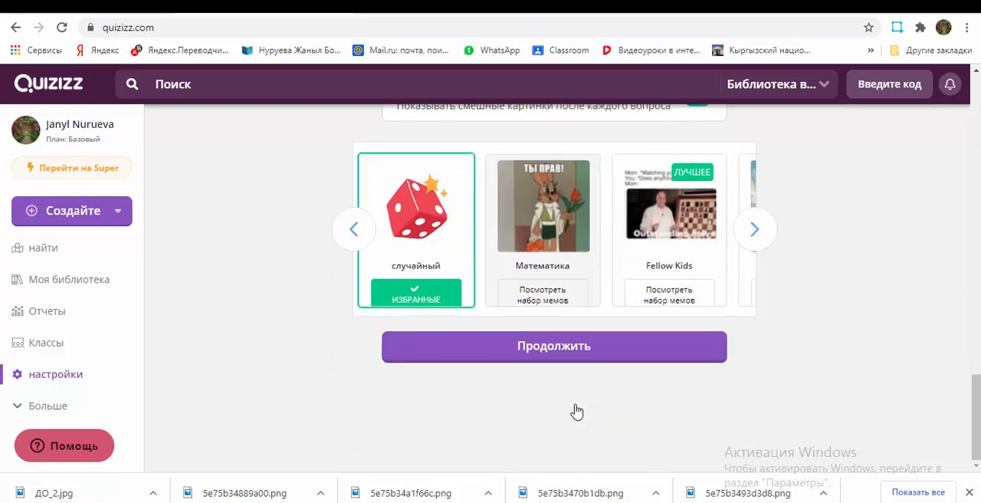
Step: Continue to the live quiz lobby and copy the session's join link
left_click(562, 354)
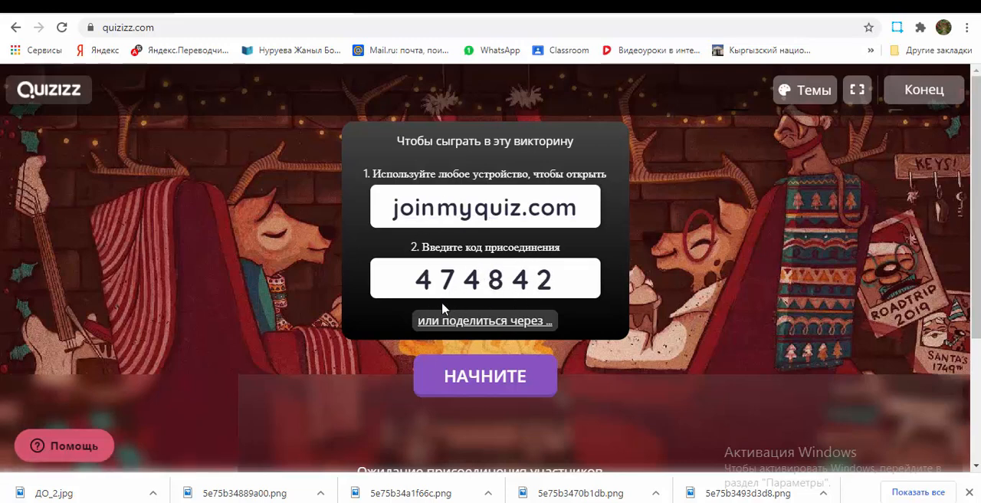
left_click(488, 324)
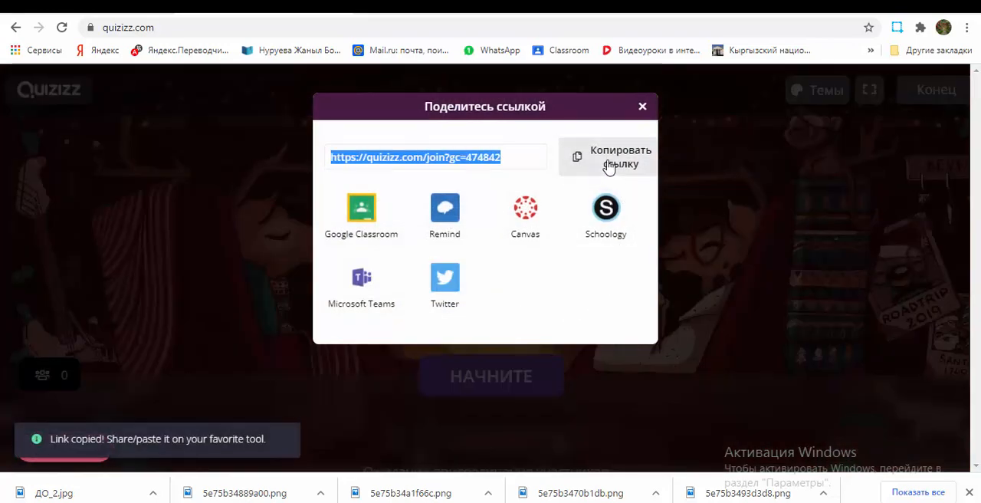
left_click(607, 167)
left_click(642, 108)
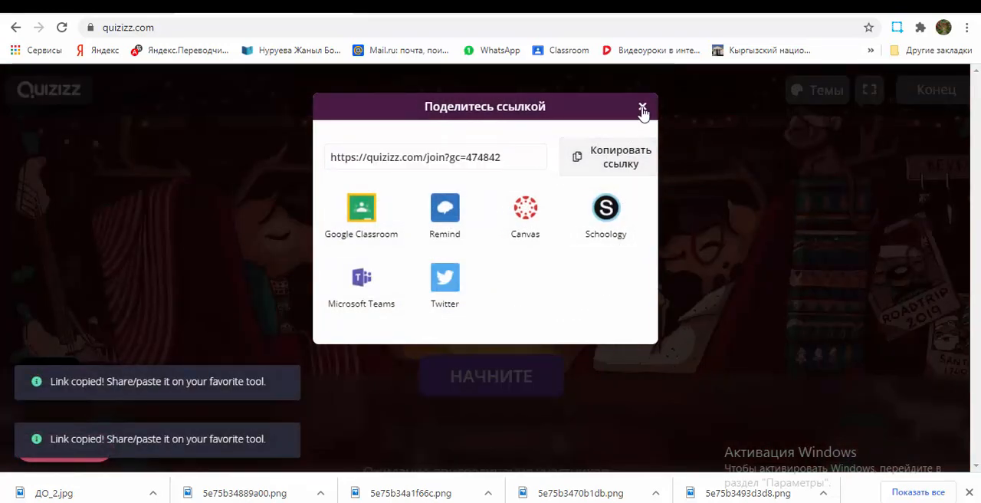
Step: Switch to WhatsApp, follow the quiz link in the "Фото" chat and join the game as a participant
key("alt+Tab")
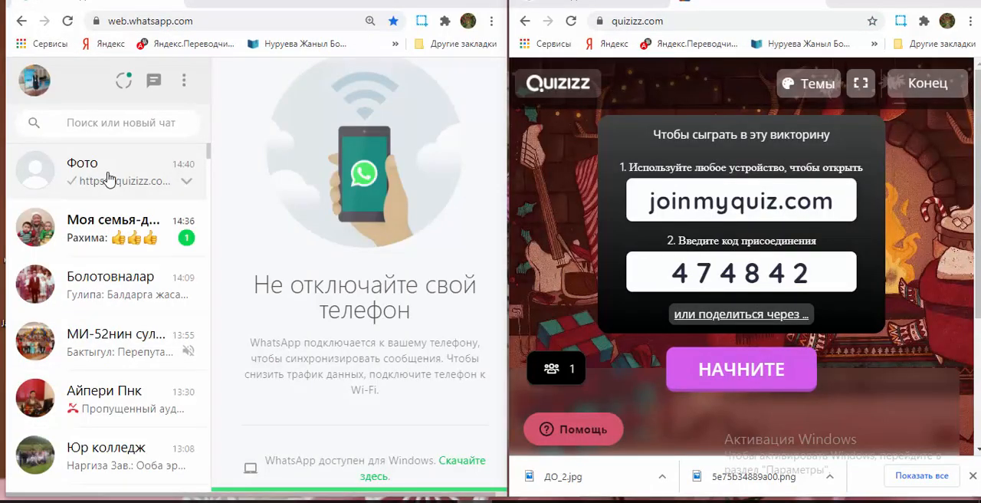
left_click(108, 178)
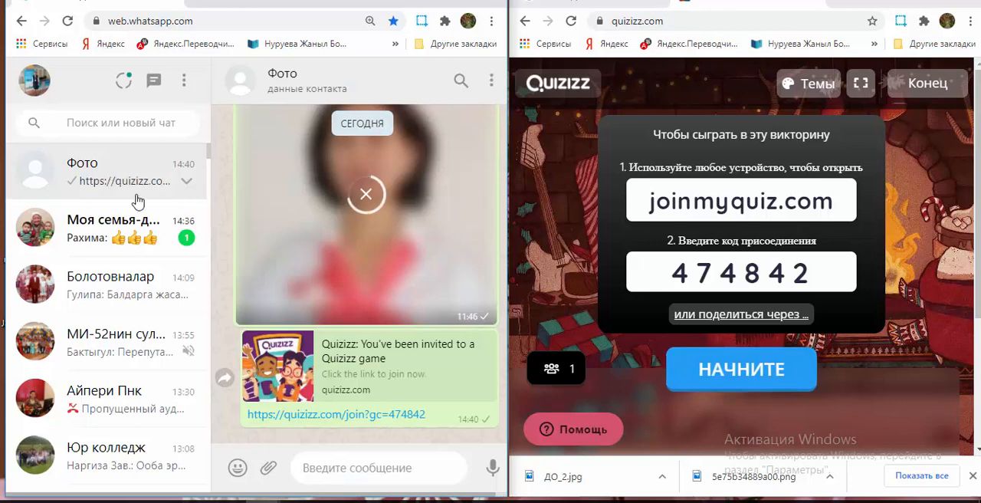
left_click(351, 415)
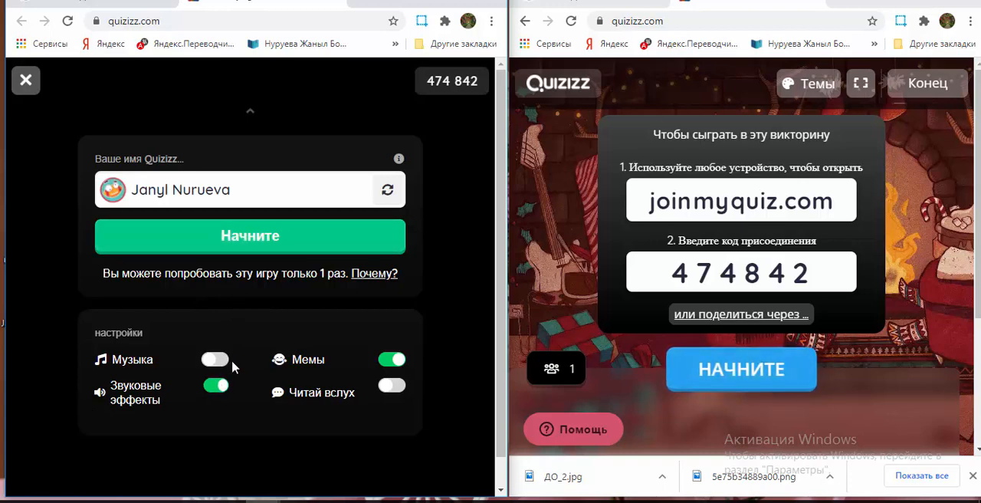
left_click(238, 237)
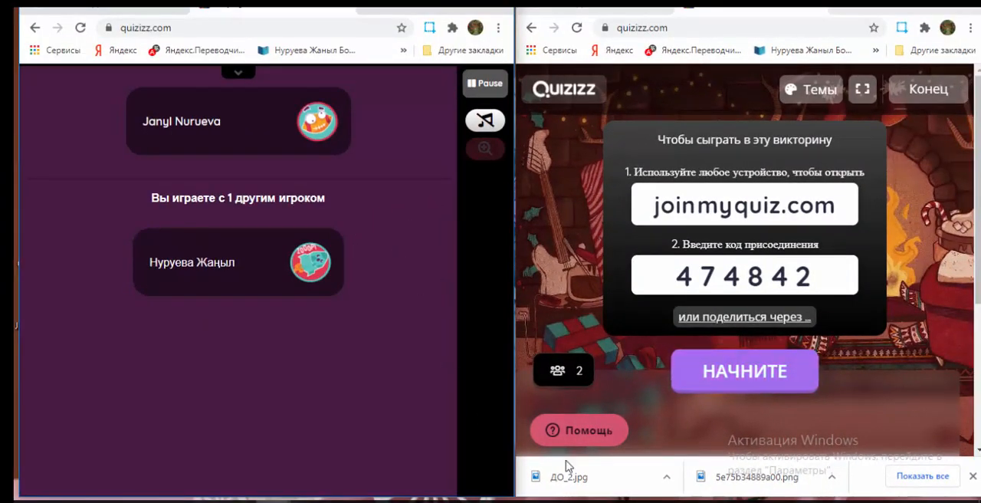
Step: Start the live quiz as host and submit "баардык жактарын кошобуз" as the participant's answer to the square perimeter question
left_click(729, 375)
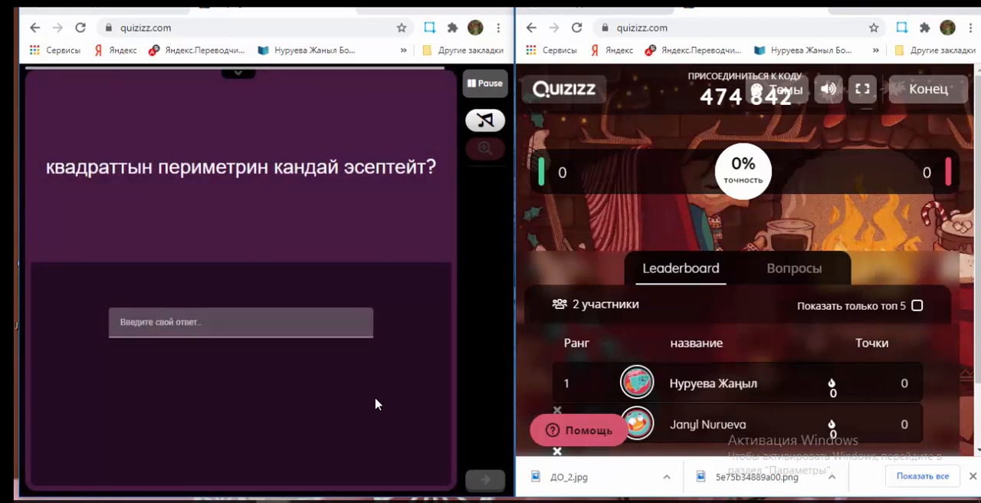
left_click(270, 328)
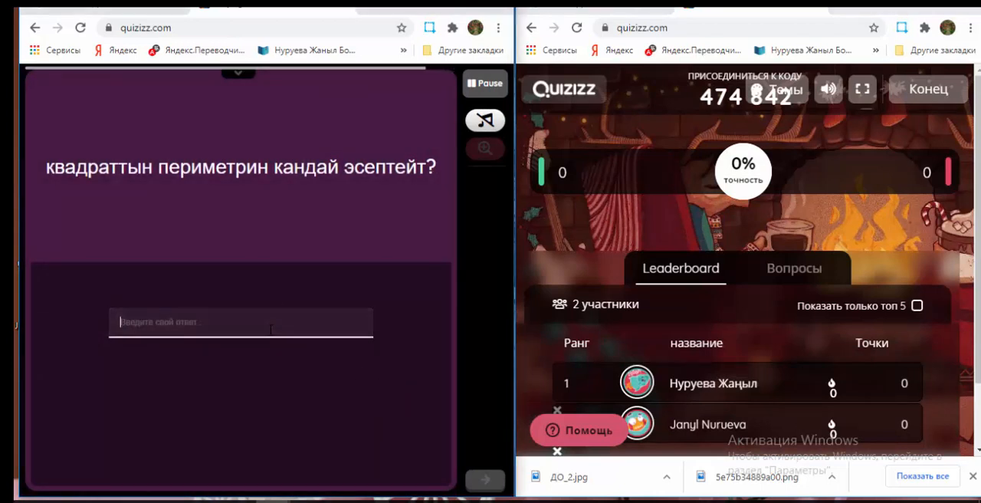
type("6")
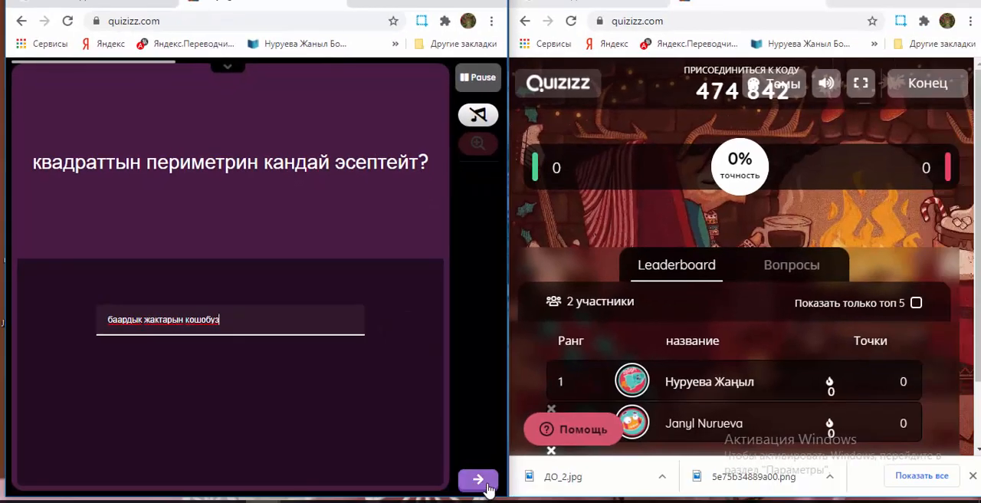
left_click(479, 482)
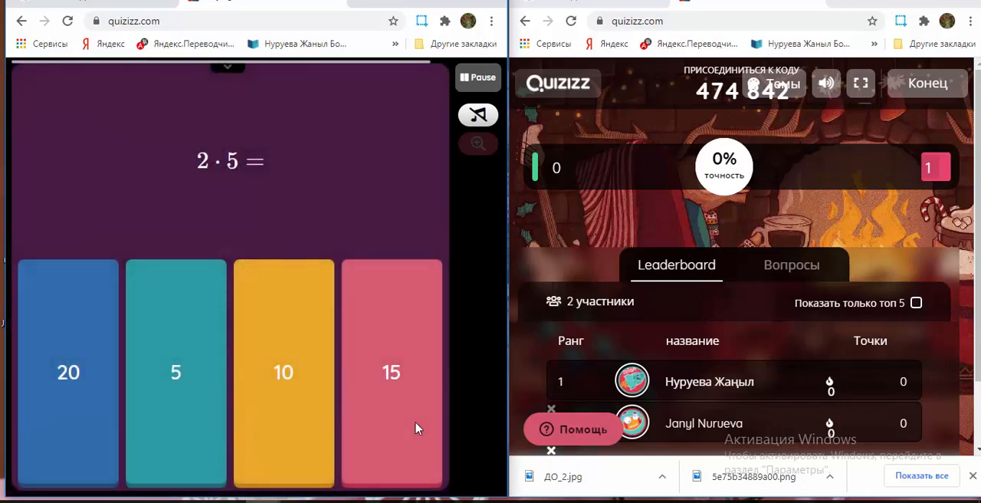
Step: Answer 10 for 2 · 5, 336 for 18+(4+324) and "ооба" for the online lessons question
left_click(281, 389)
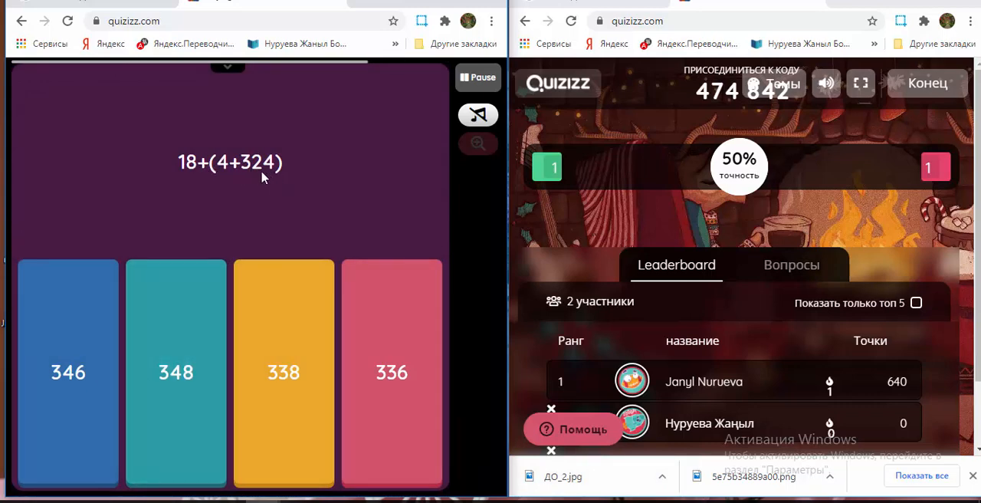
left_click(355, 400)
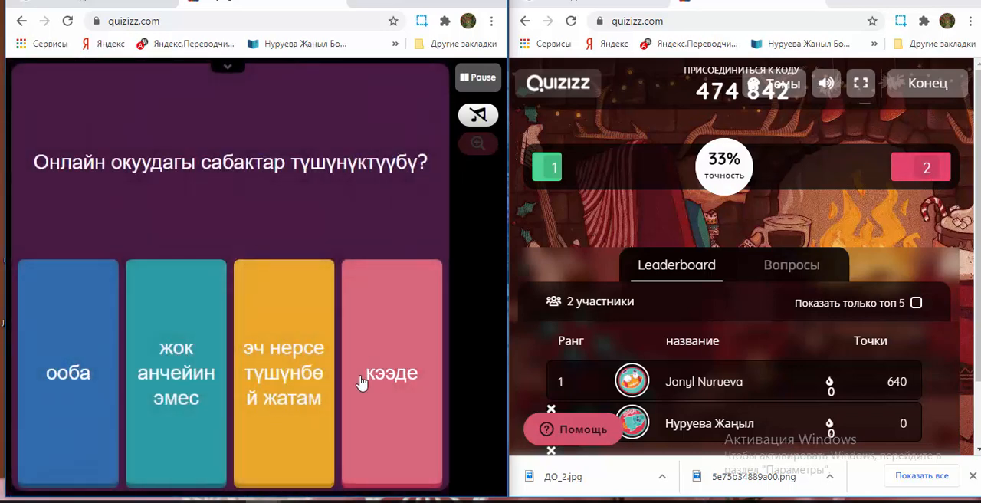
left_click(71, 340)
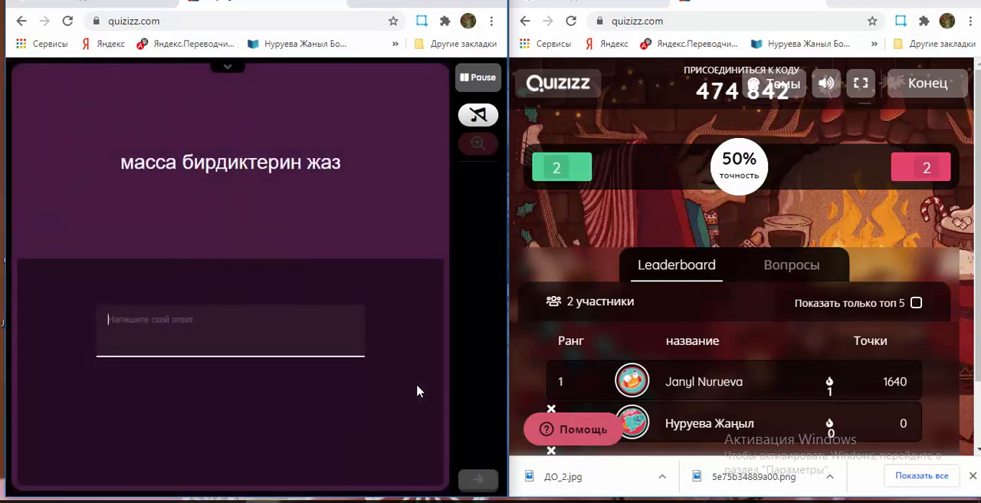
Step: Submit "кг, г, т, ц" for the mass units question and pick the first redemption card to retry a missed question
type("кг, г, т, ц")
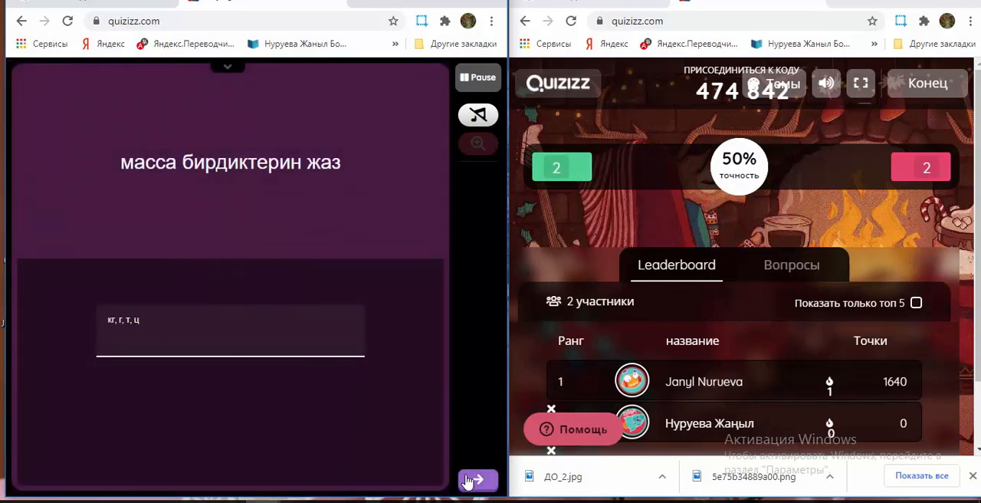
left_click(467, 478)
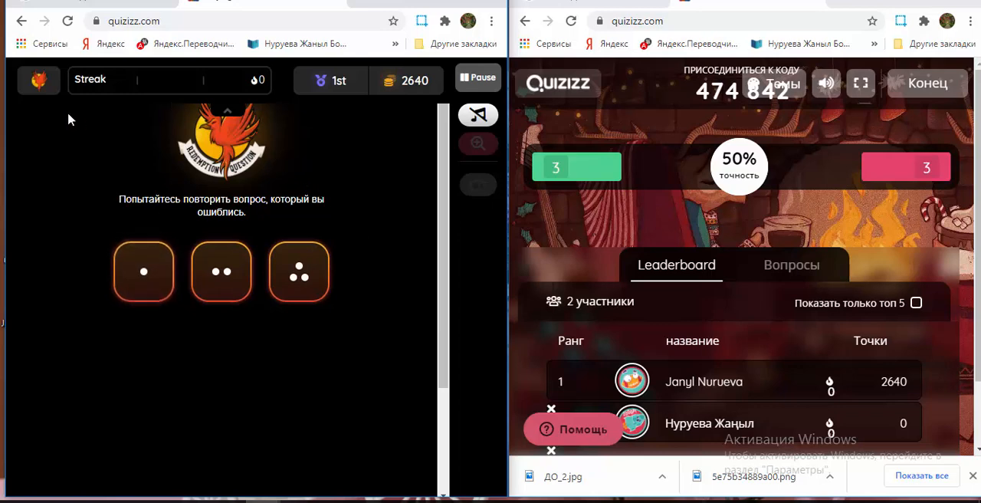
left_click(147, 271)
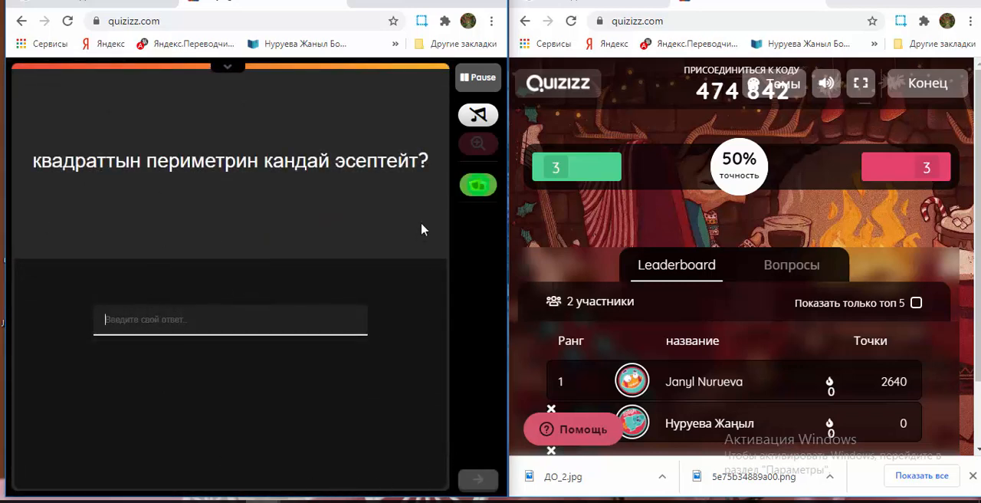
left_click(219, 67)
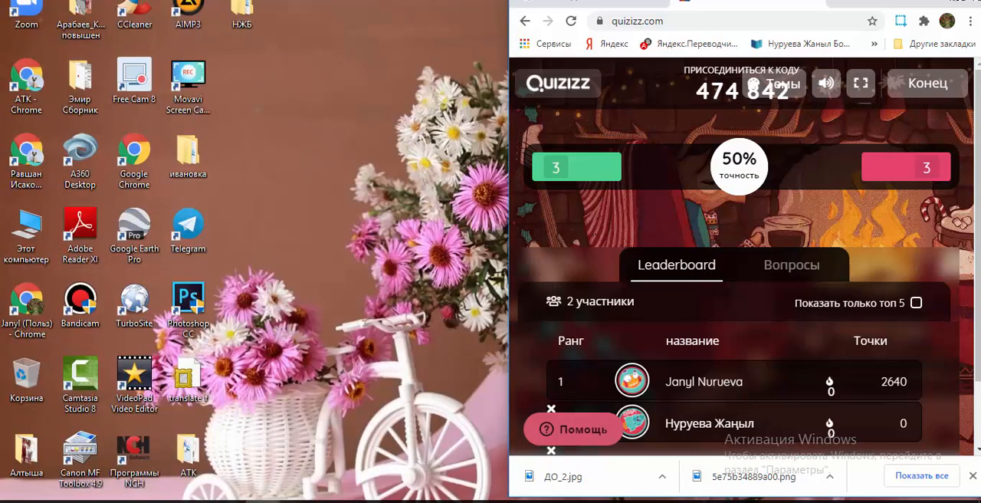
Step: Enlarge the host's window and end the live quiz for all participants, confirming the ending
left_click(918, 1)
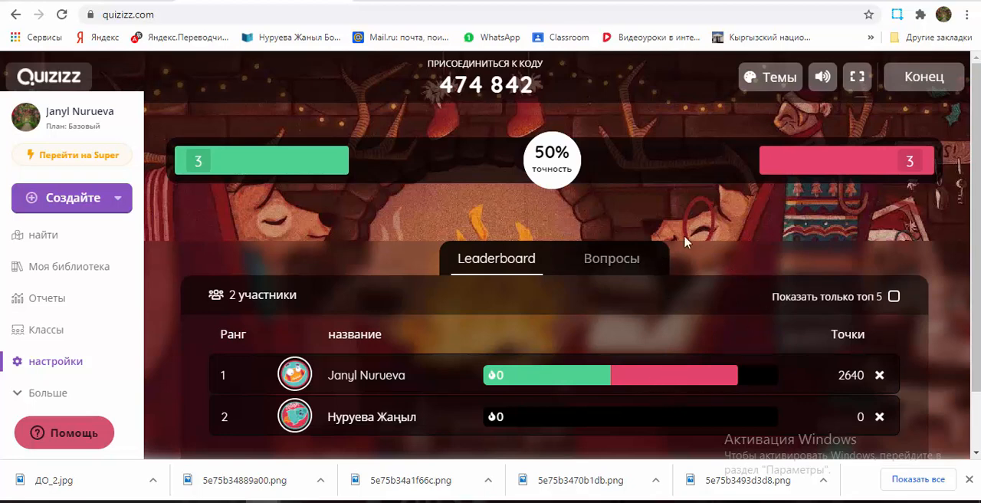
left_click(922, 84)
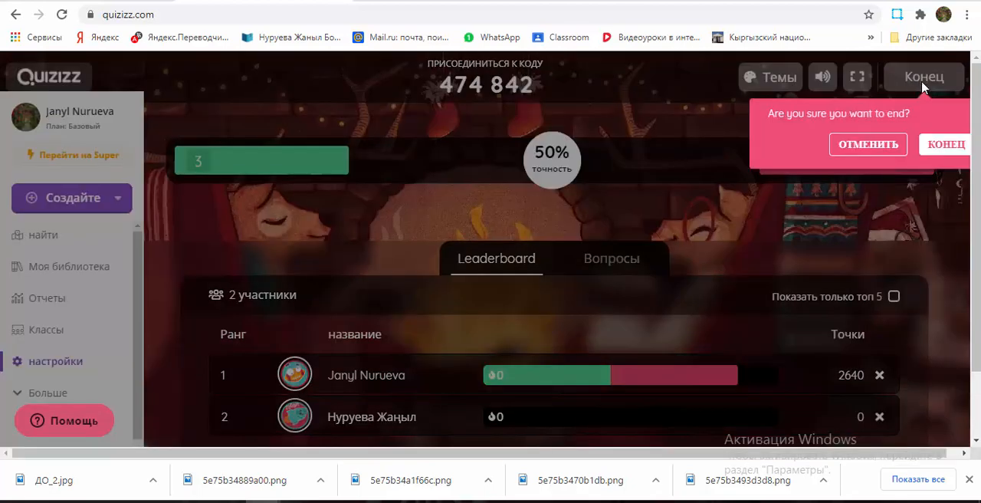
left_click(940, 144)
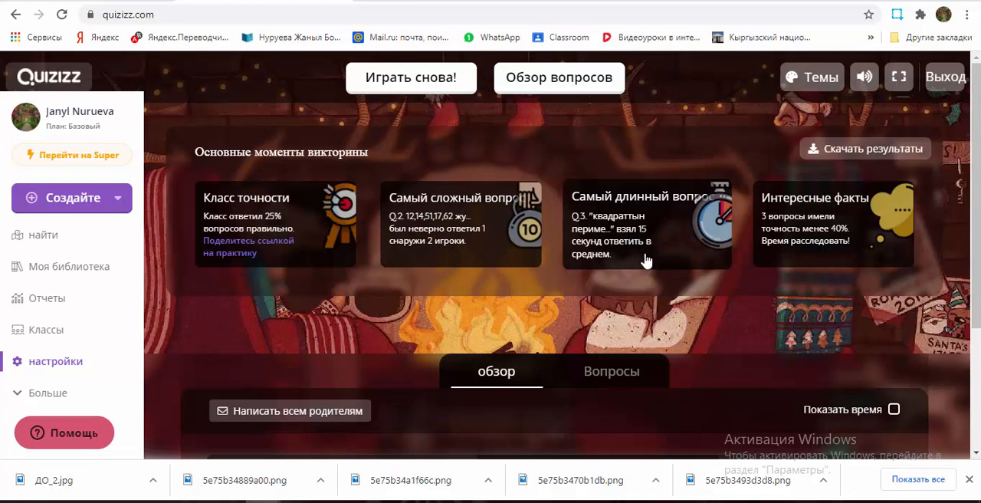
Step: Look over the participants' results by question, then open the personal quiz library
scroll(733, 345, "down", 2)
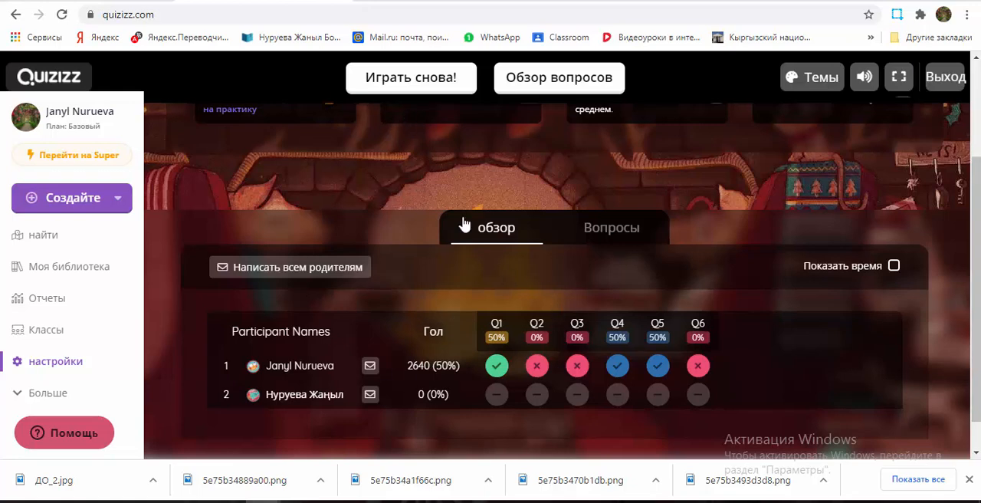
left_click(107, 270)
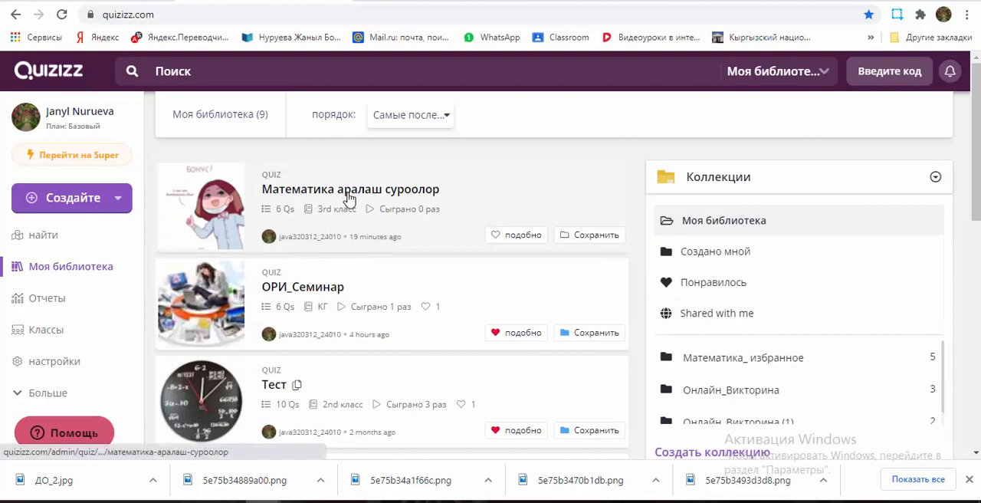
Step: Open the quiz "Математика аралаш суроолор" and save it to the "Математика_ избранное" collection
left_click(349, 191)
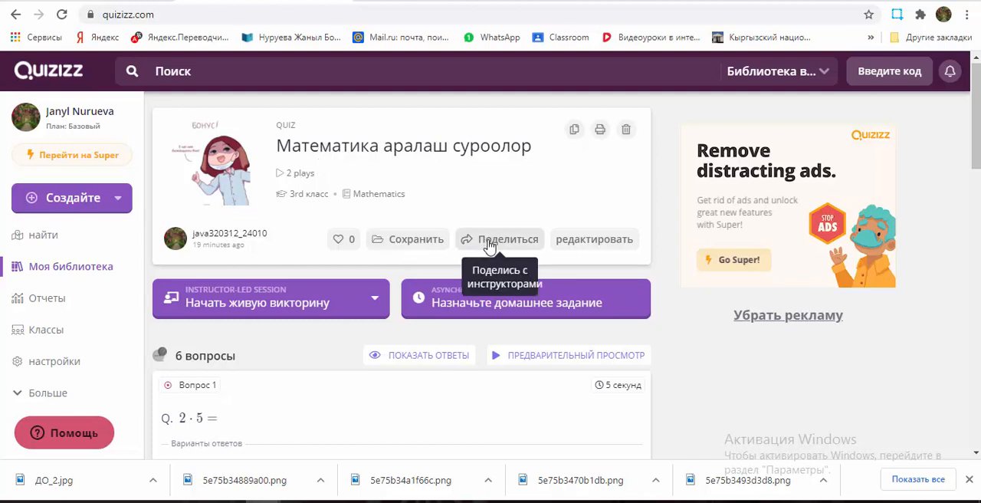
left_click(416, 244)
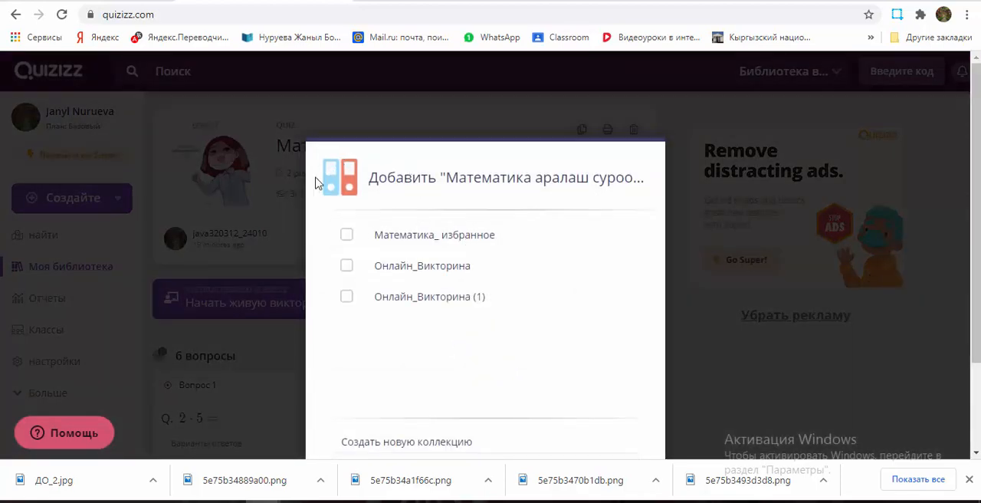
left_click(410, 238)
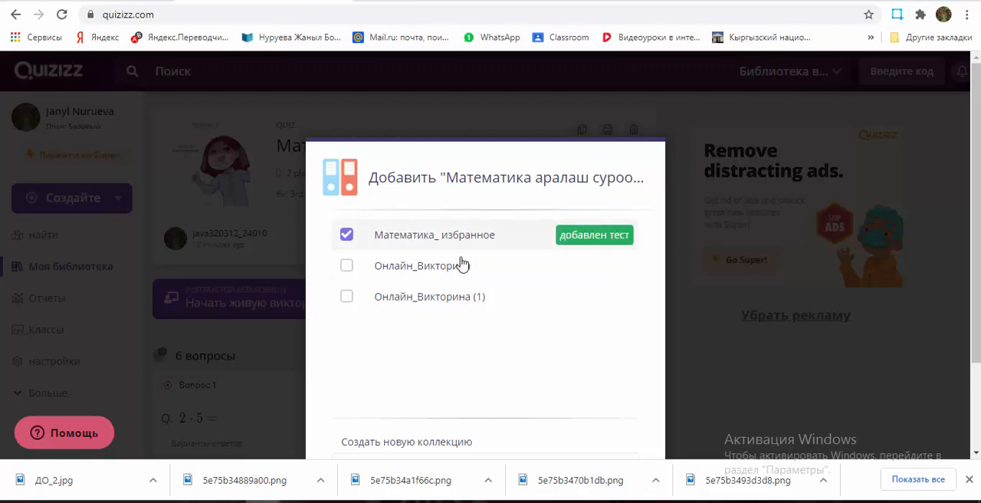
scroll(499, 359, "down", 2)
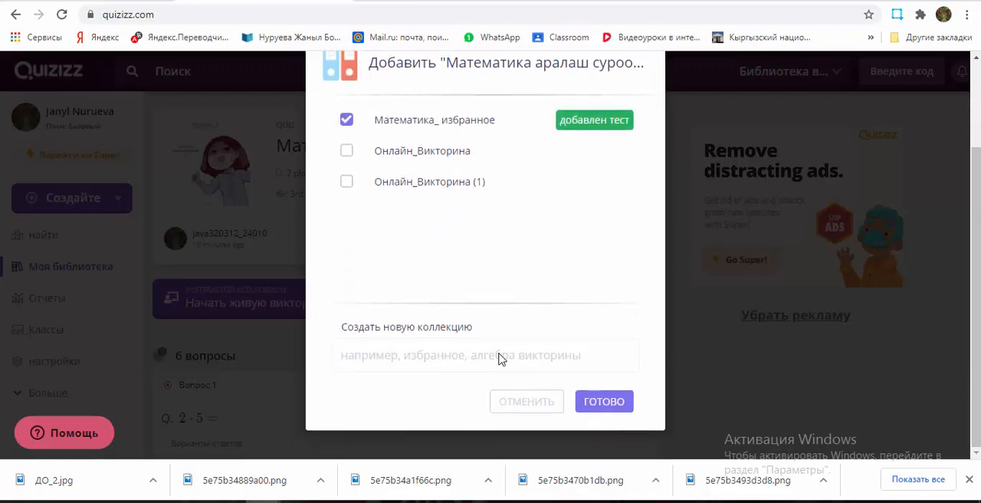
left_click(603, 401)
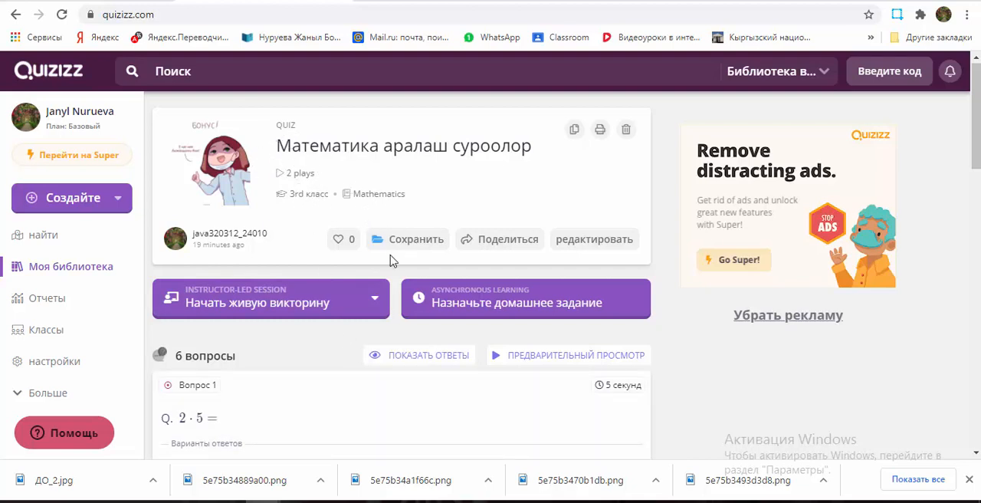
scroll(479, 387, "down", 7)
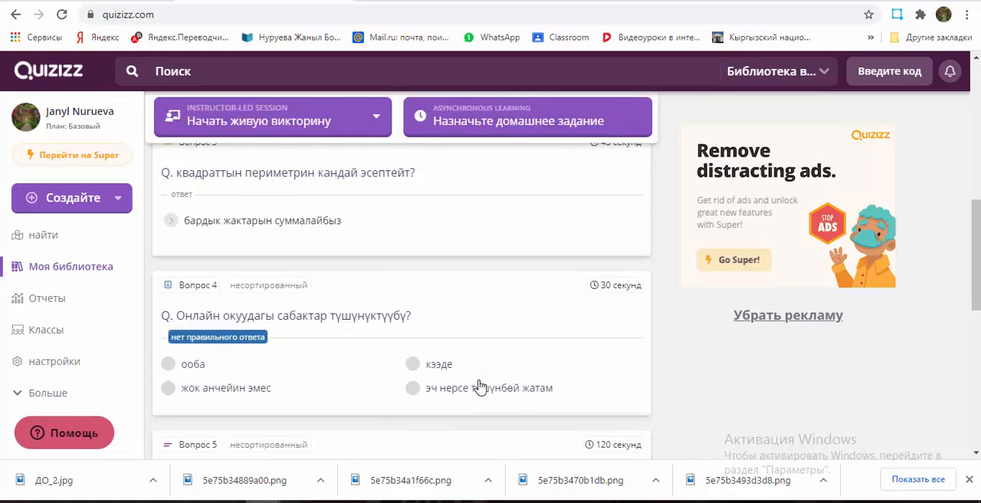
scroll(480, 385, "up", 7)
scroll(484, 387, "down", 15)
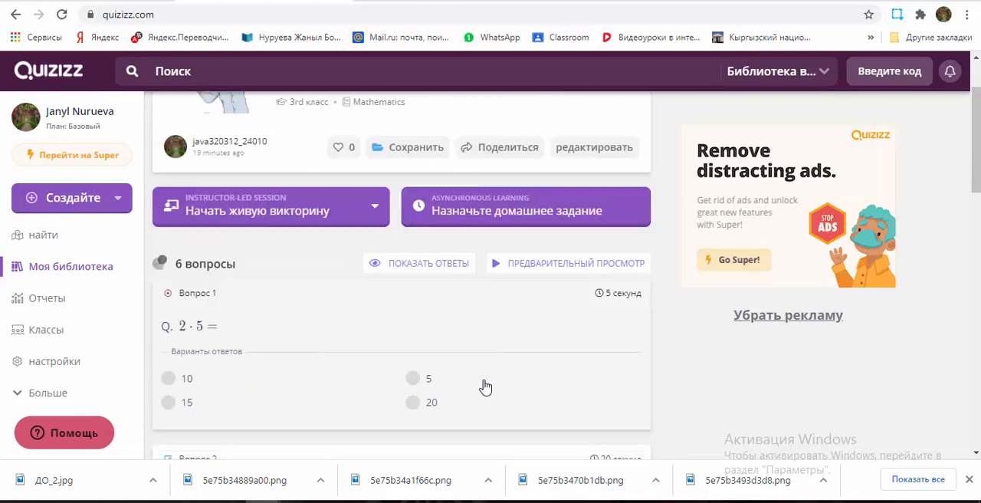
scroll(485, 387, "up", 15)
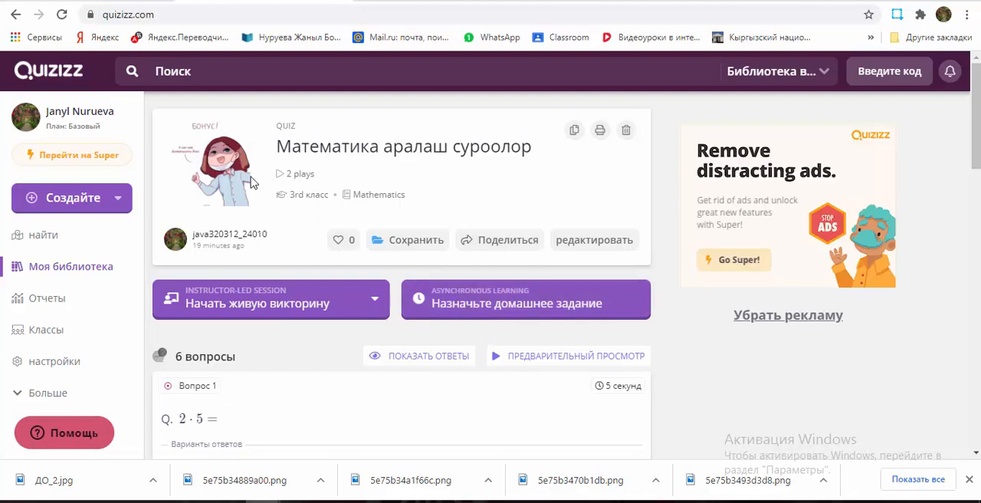
Step: Return to the library's own quizzes and create a public collection named "информатика"
left_click(823, 74)
left_click(771, 131)
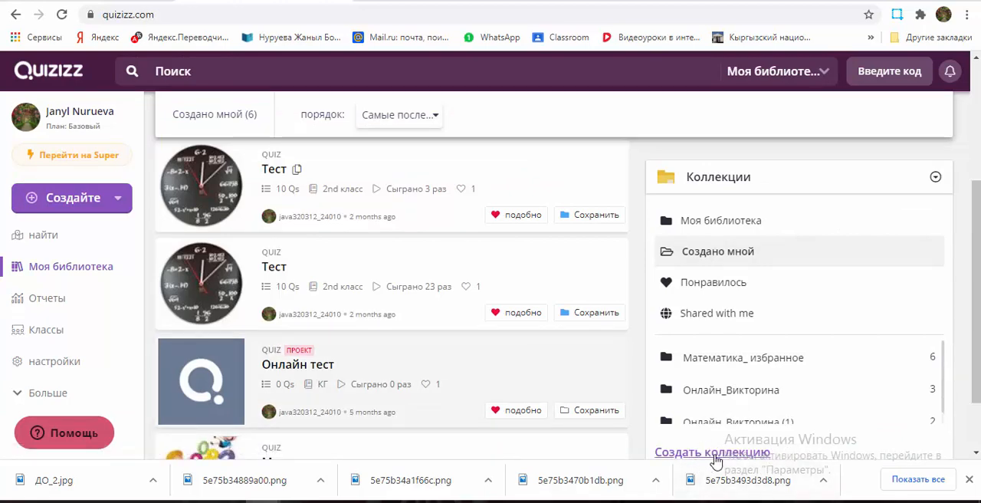
left_click(712, 453)
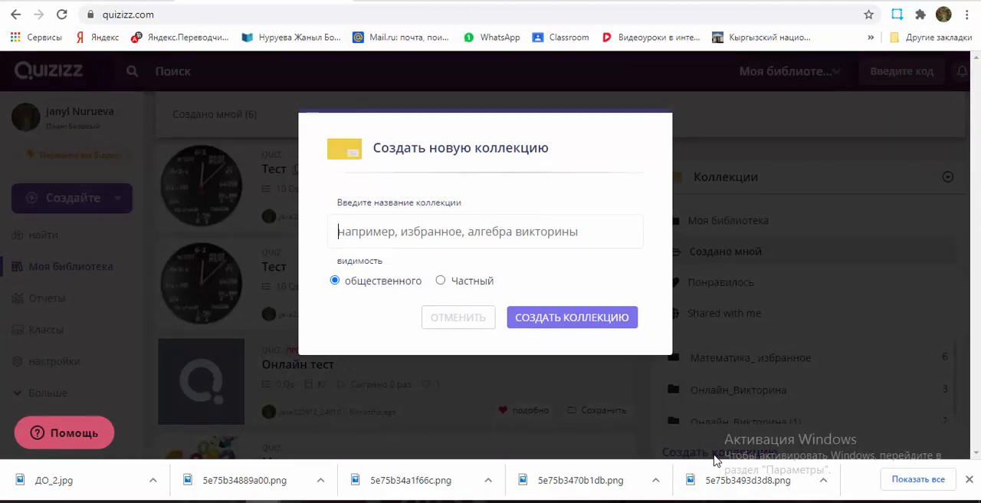
type("информатика")
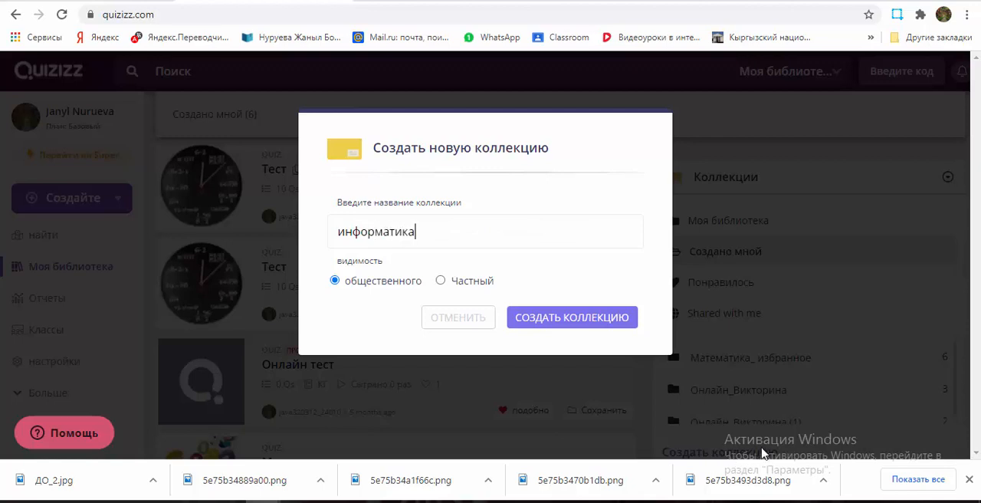
left_click(562, 318)
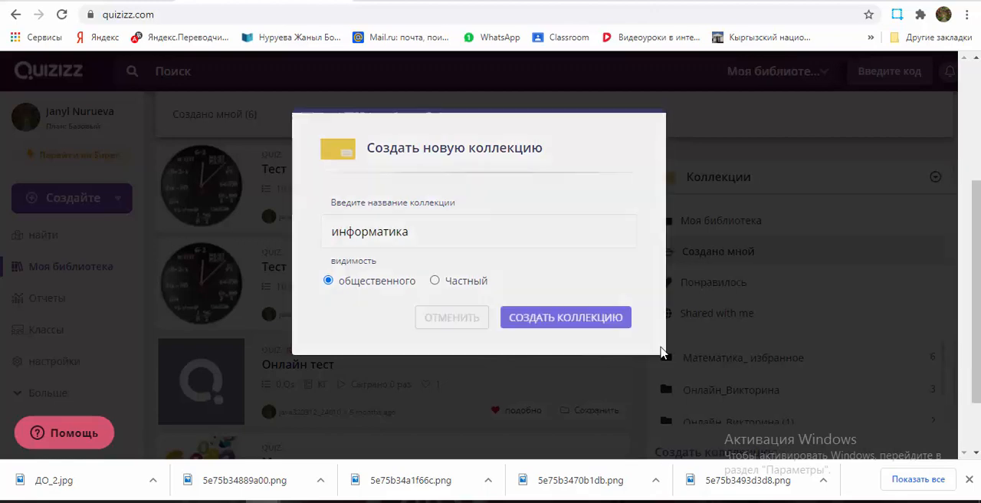
scroll(778, 349, "down", 2)
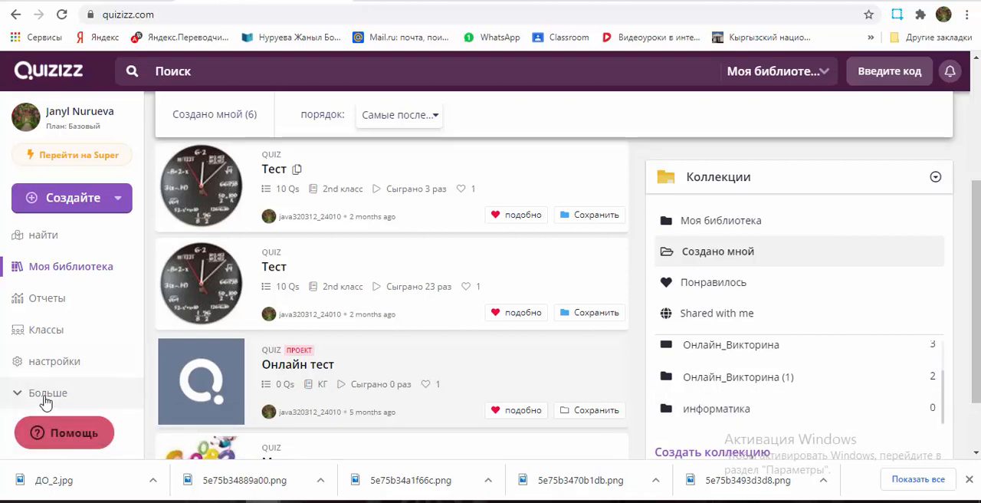
Step: Go to the meme sets and open the "Математика" set
left_click(15, 395)
scroll(66, 378, "down", 2)
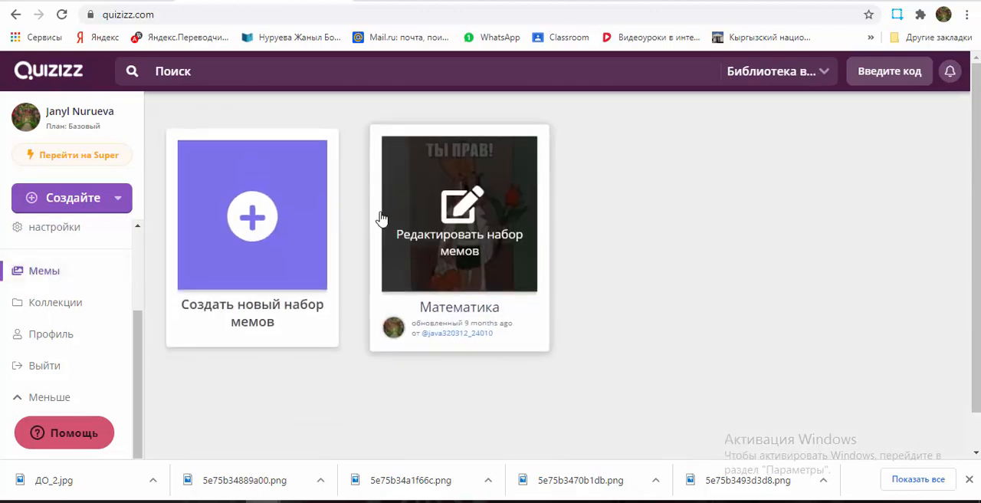
mouse_move(429, 254)
left_click(460, 232)
scroll(559, 327, "down", 2)
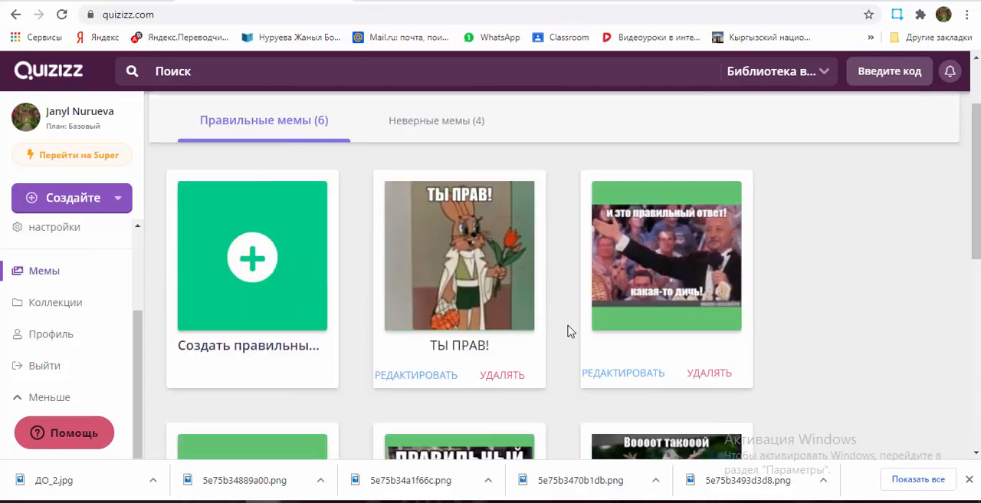
Step: Preview the correct-answer memes "ТЫ ПРАВ!", "и это правильный ответ!" and "ПРАВИЛЬНЫЙ ВЫБОР" at full size
left_click(484, 250)
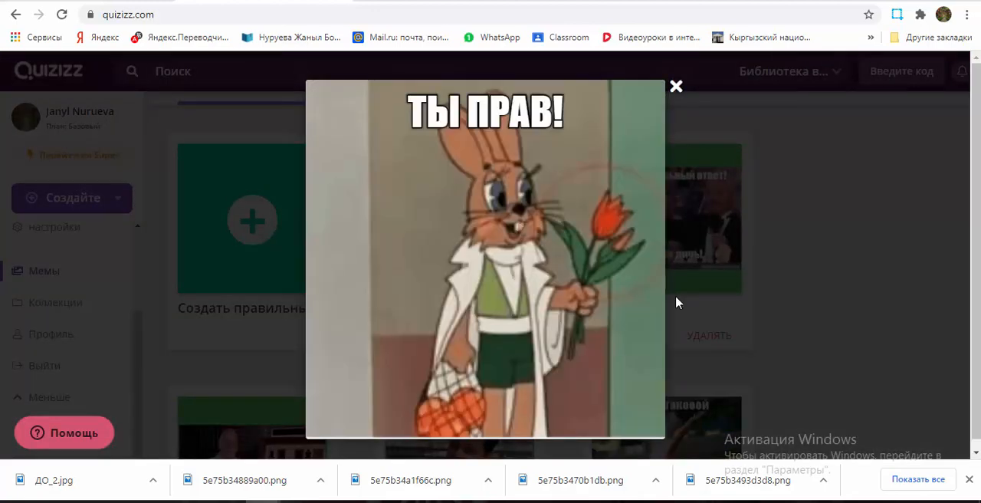
left_click(675, 89)
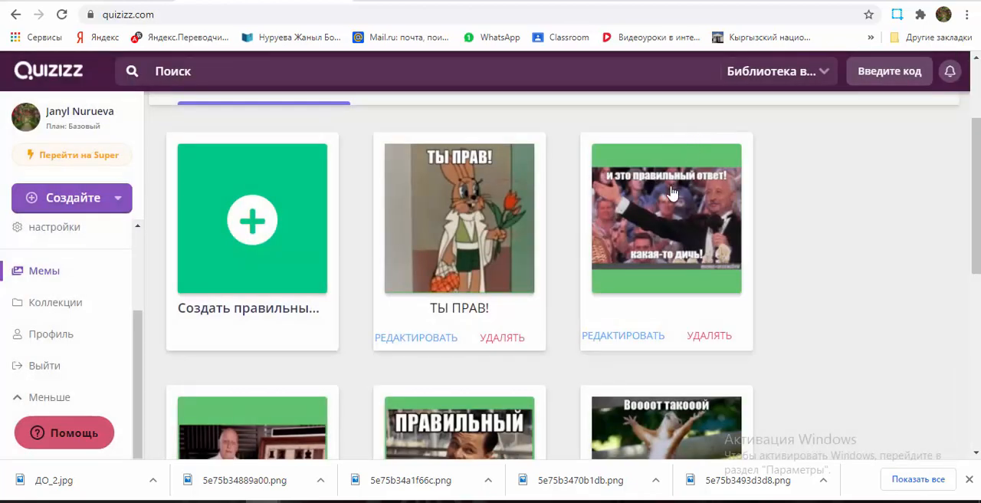
left_click(663, 191)
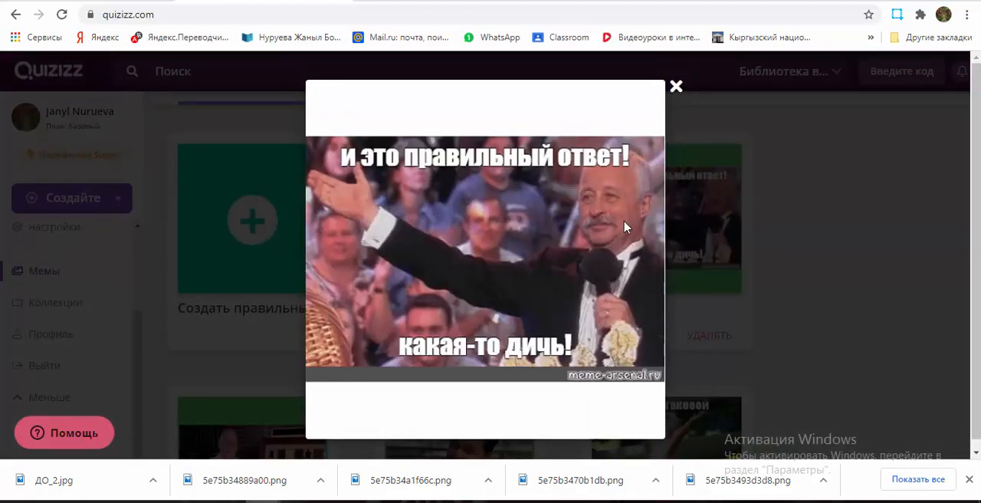
left_click(675, 87)
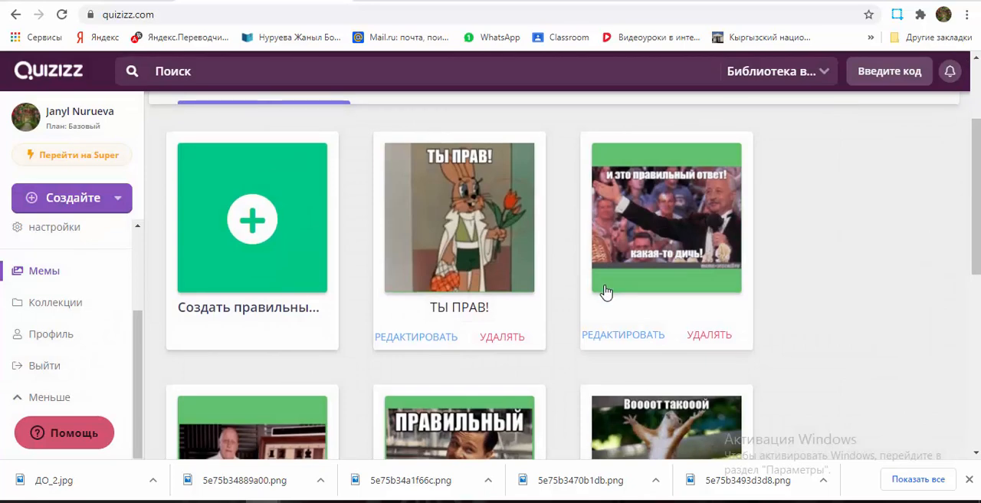
scroll(604, 291, "down", 2)
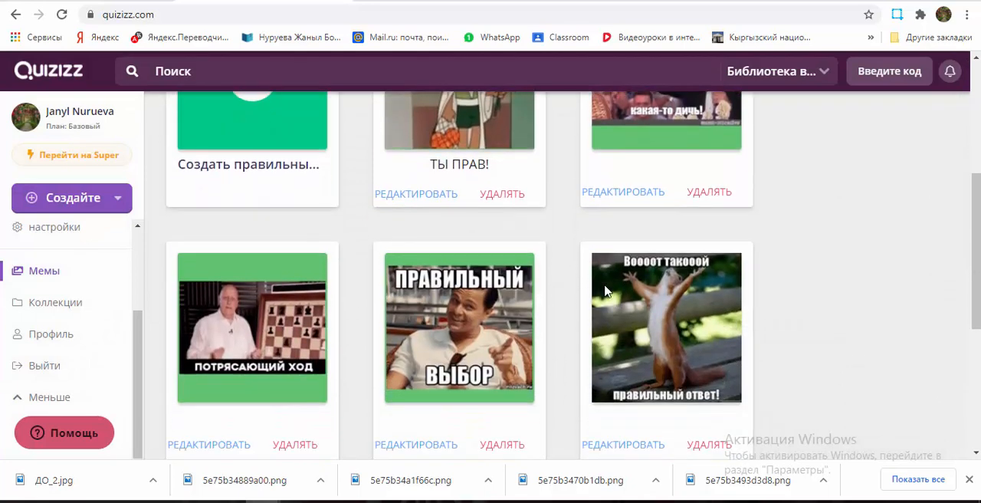
left_click(498, 332)
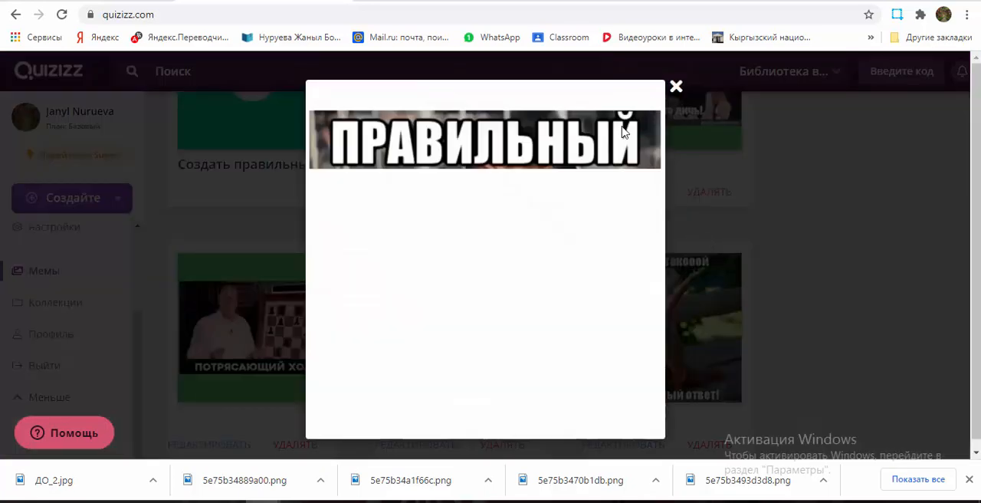
left_click(674, 89)
Step: Show the set's incorrect-answer memes and preview "К СОЖАЛЕНИЮ..." and "не правильно" at full size
scroll(413, 215, "up", 4)
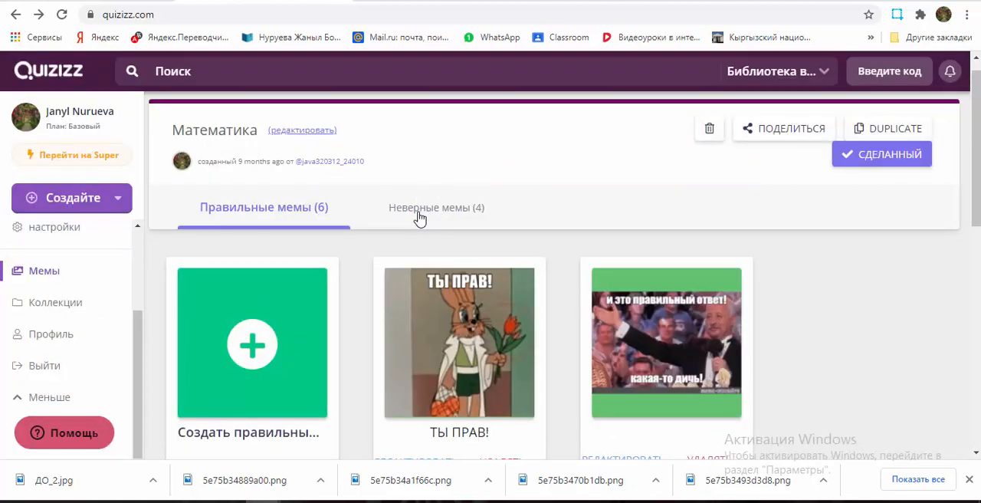
left_click(419, 214)
scroll(563, 401, "down", 1)
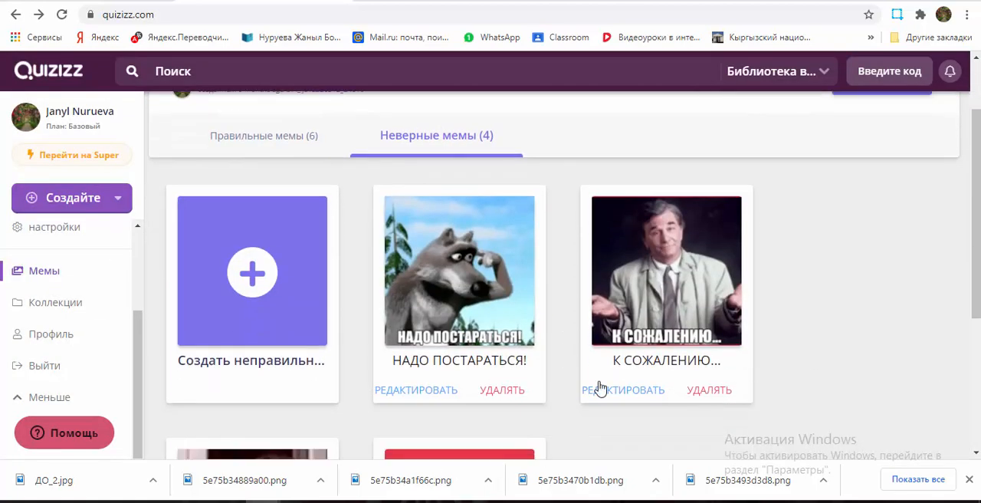
left_click(651, 324)
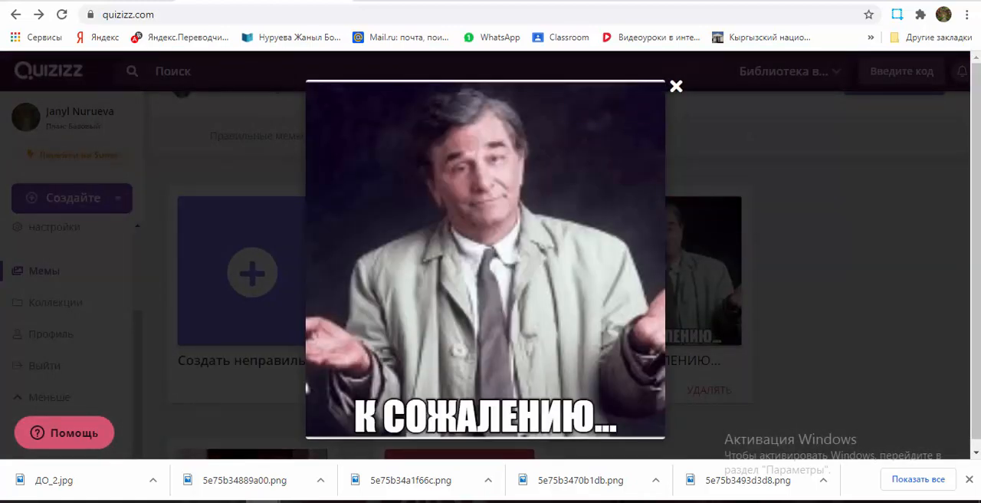
left_click(675, 88)
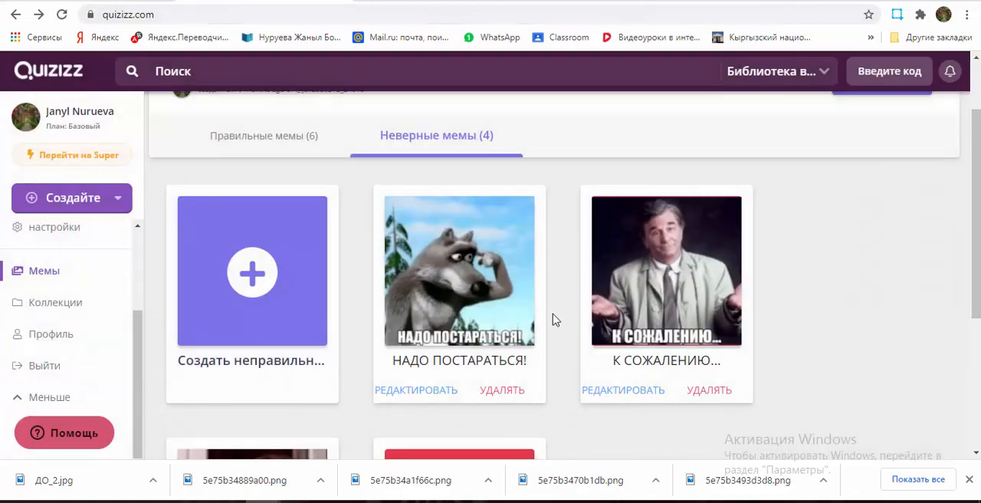
scroll(551, 319, "down", 3)
left_click(526, 314)
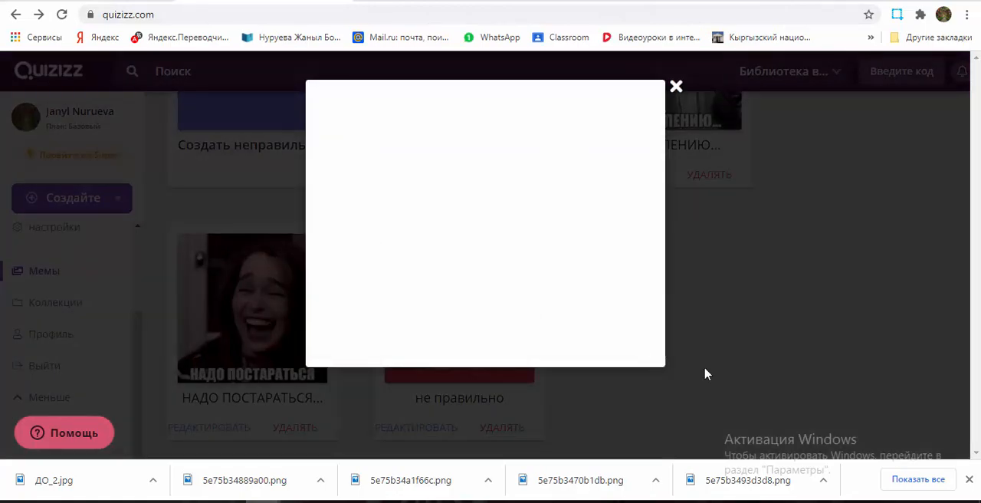
left_click(676, 88)
scroll(473, 261, "up", 3)
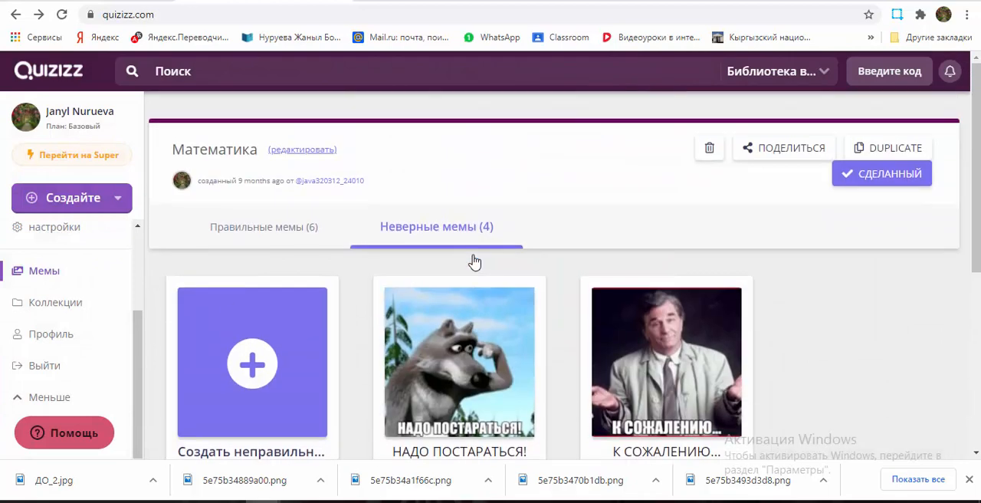
Step: Look over the account's quiz collections, then open the teacher profile and browse its quizzes
left_click(76, 307)
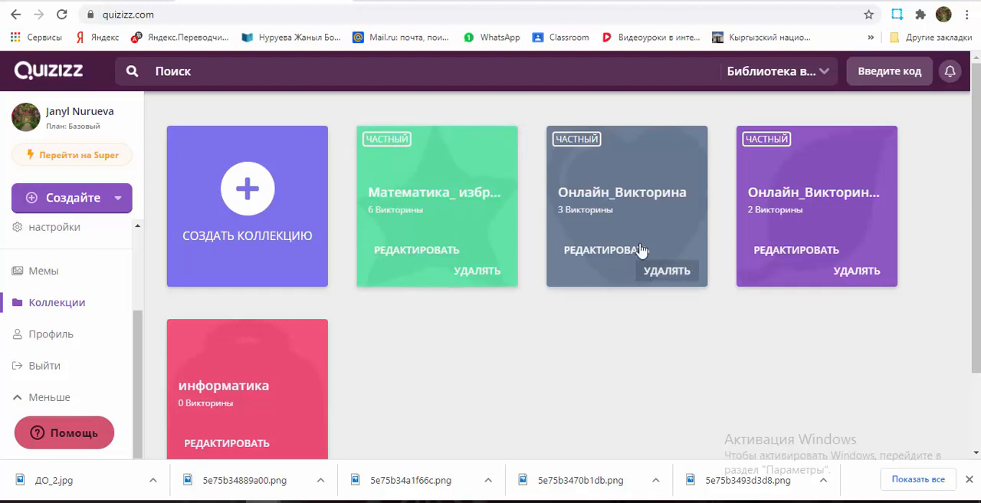
left_click(80, 337)
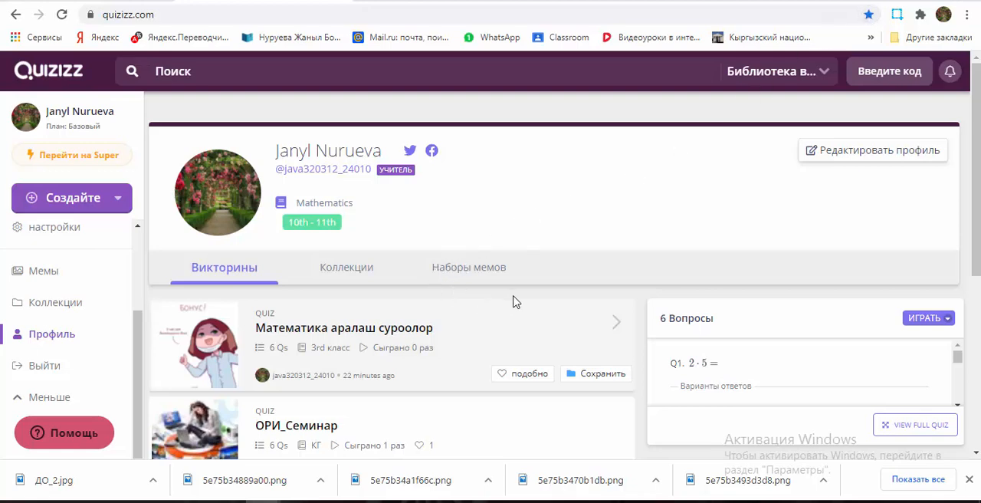
scroll(513, 301, "down", 3)
scroll(513, 301, "up", 3)
scroll(514, 302, "down", 2)
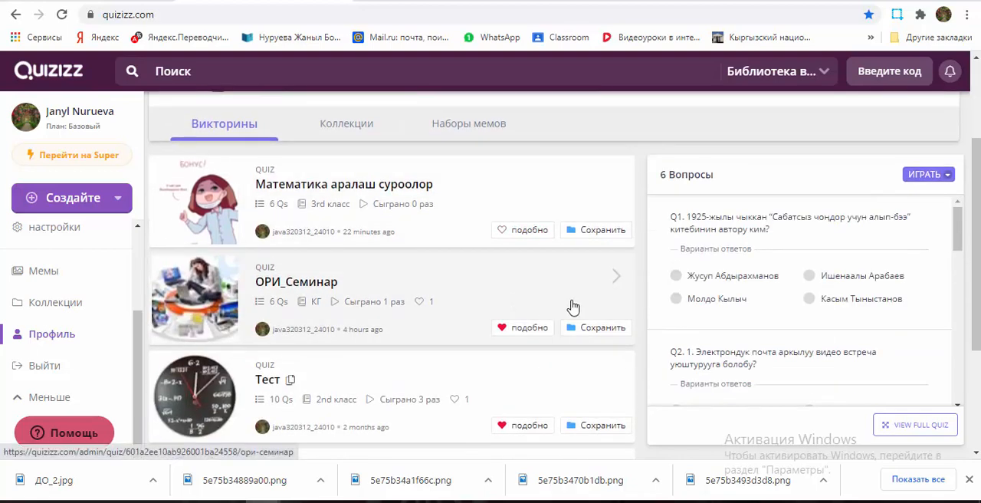
scroll(572, 306, "down", 2)
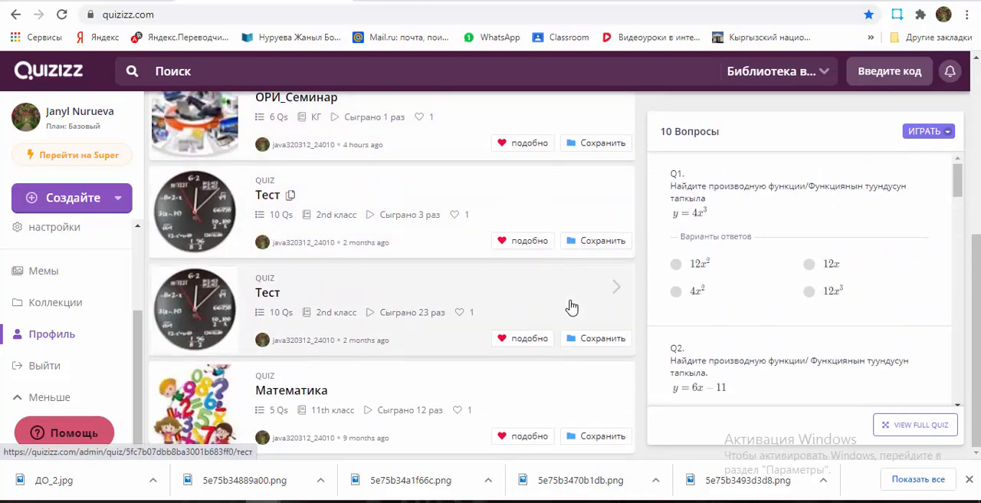
scroll(571, 306, "up", 4)
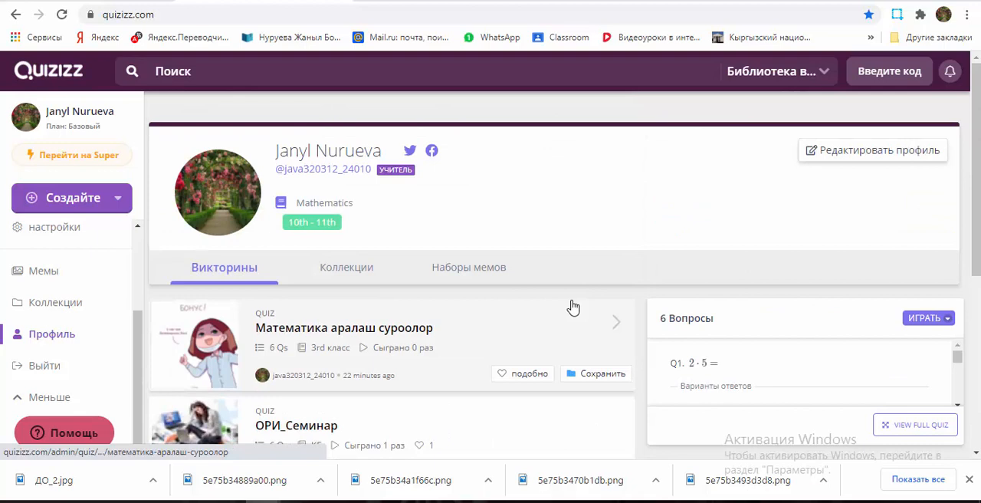